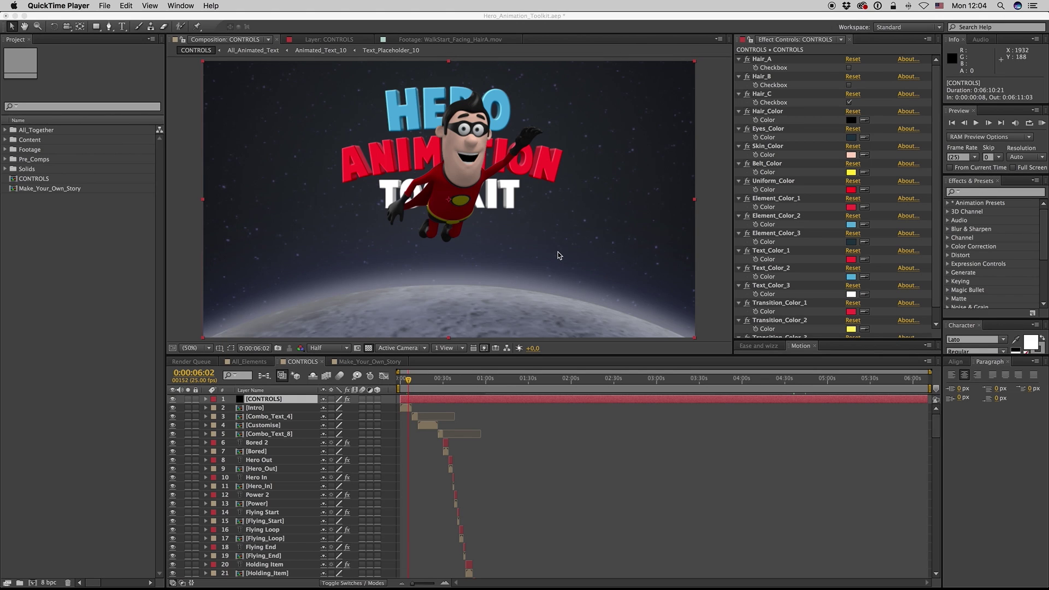
On the CONTROLS layer, cycle through the Hair_A, Hair_B and Hair_C hairstyles, ending on Hair_C.
click(452, 401)
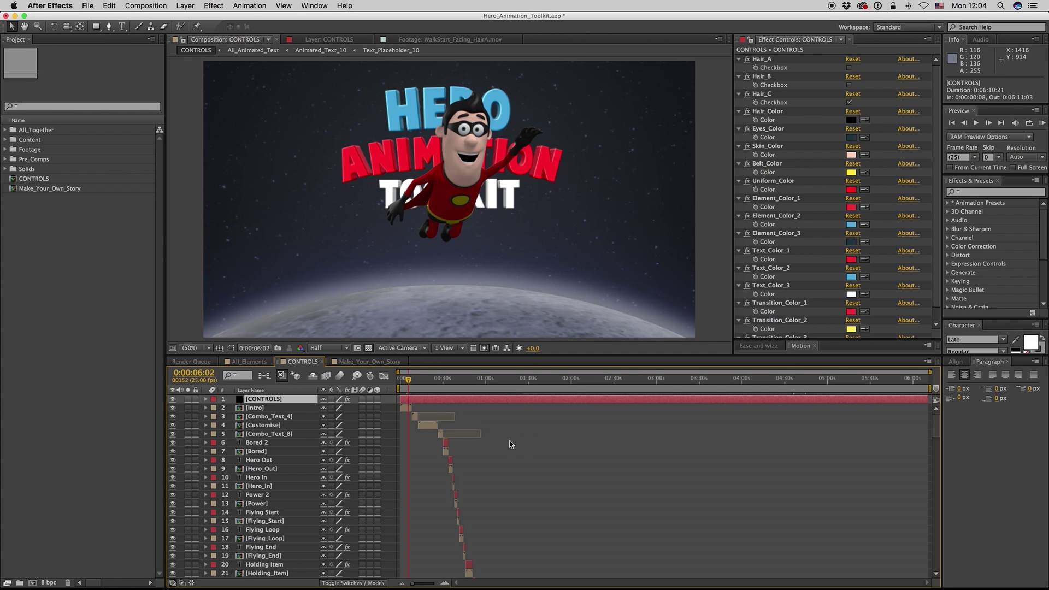
click(496, 397)
click(849, 68)
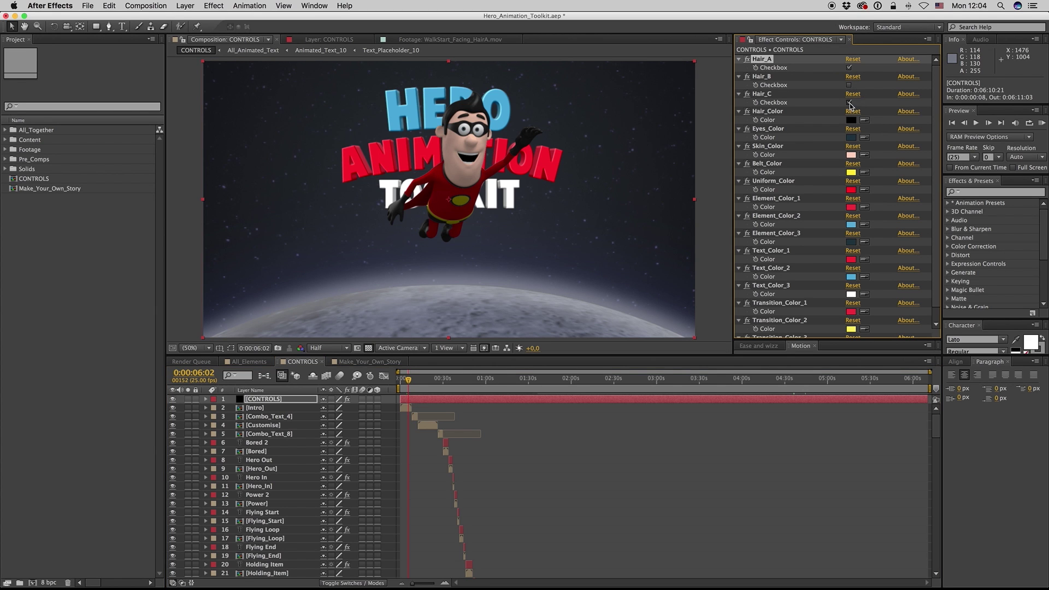
click(850, 103)
click(849, 85)
click(850, 68)
click(850, 86)
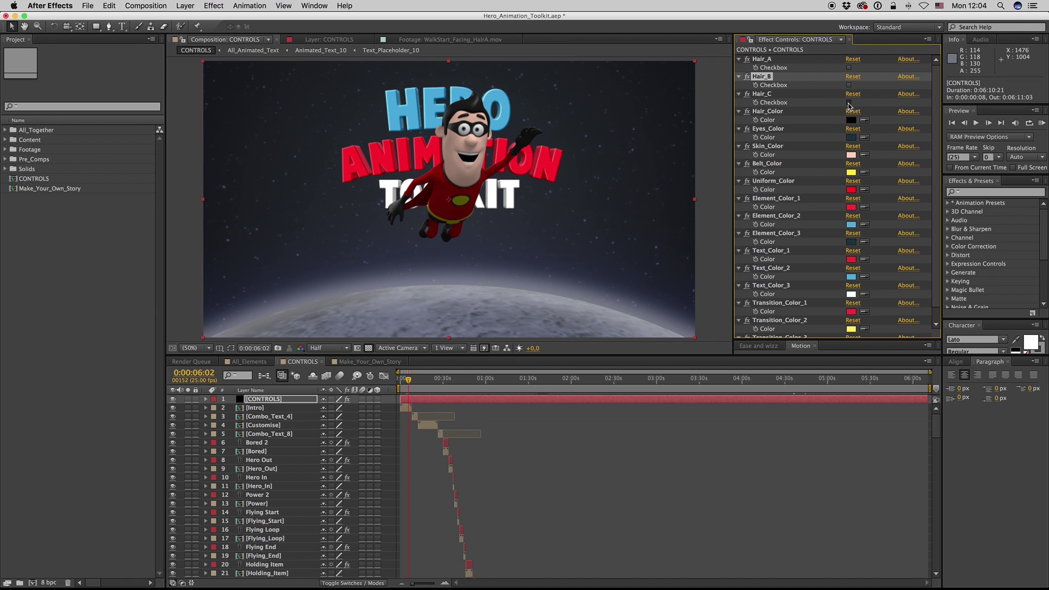
click(849, 102)
Recolour the hero's hair red through Hair_Color, then undo back to black.
click(851, 121)
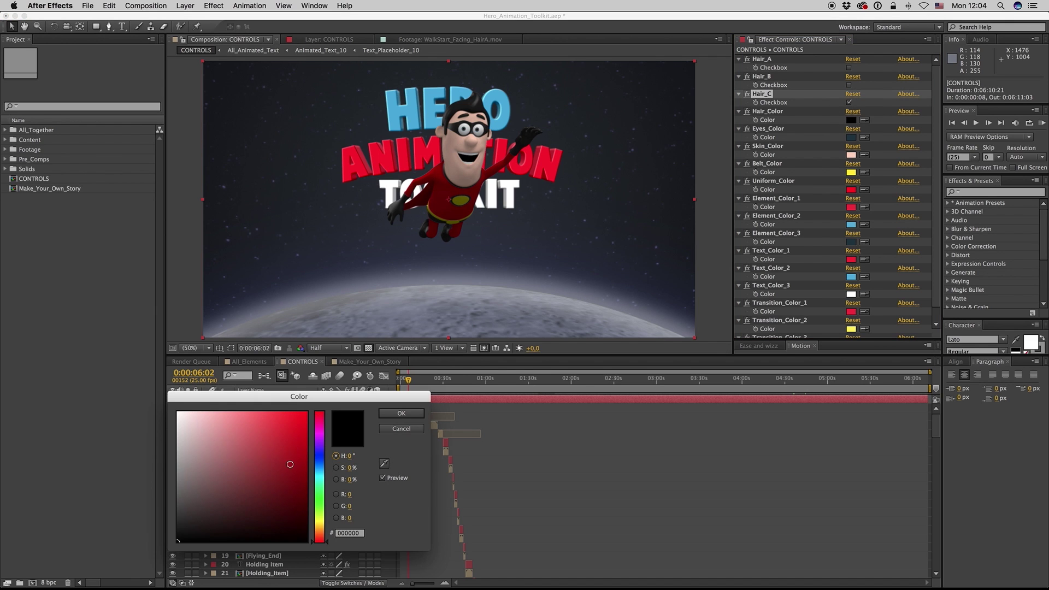
click(297, 439)
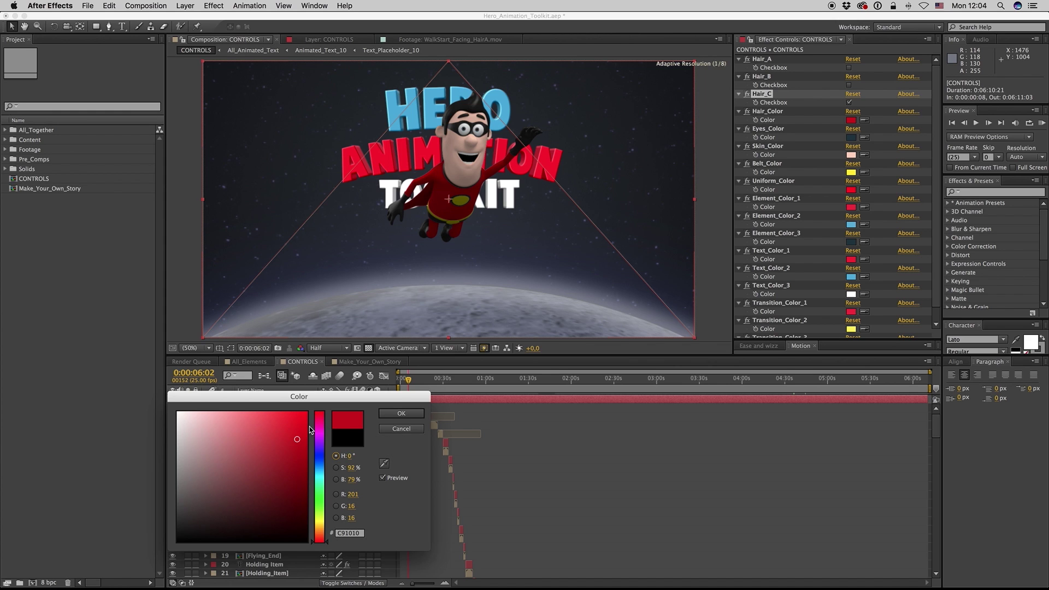
click(401, 414)
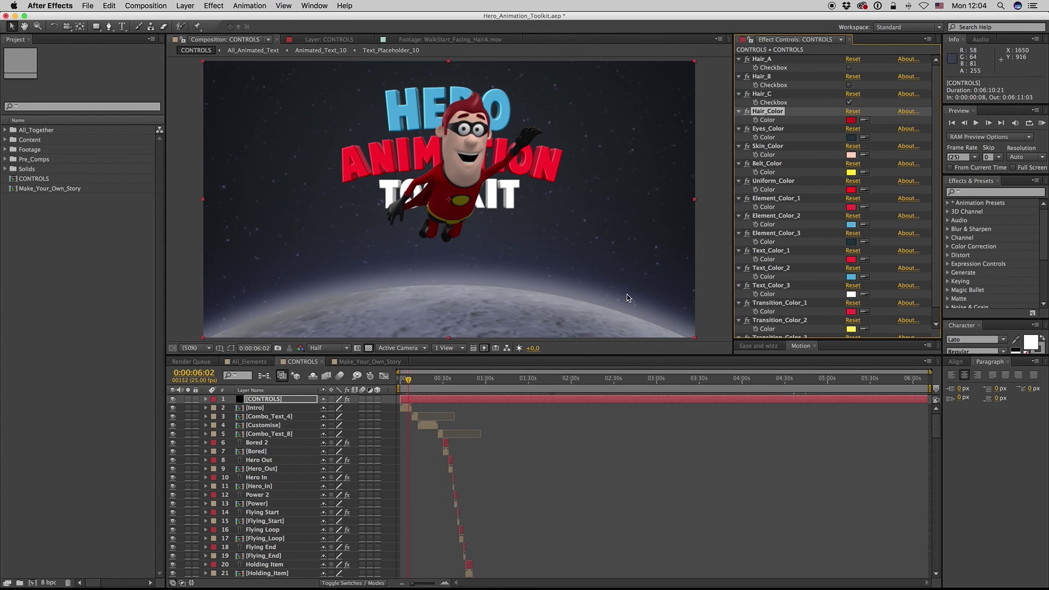
key(super+z)
Change Eyes_Color to an olive hue in the colour picker.
click(768, 128)
click(851, 137)
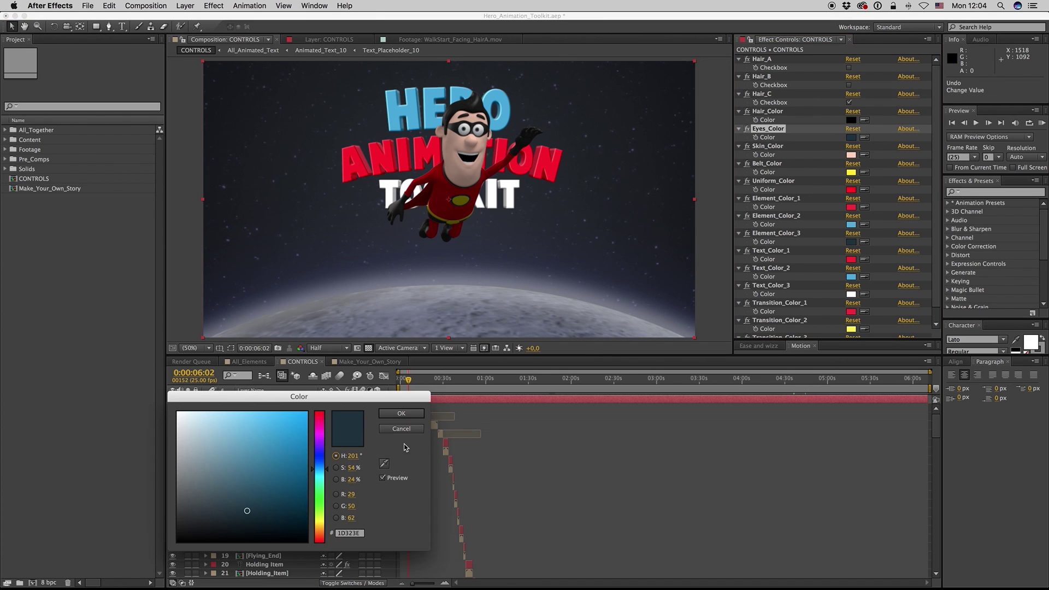
click(322, 527)
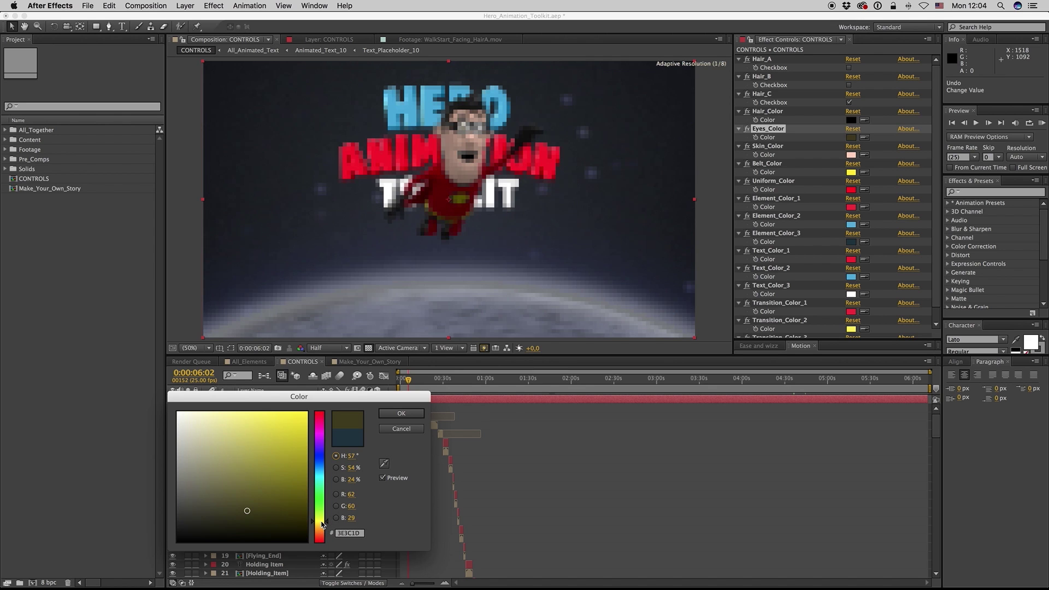
click(401, 414)
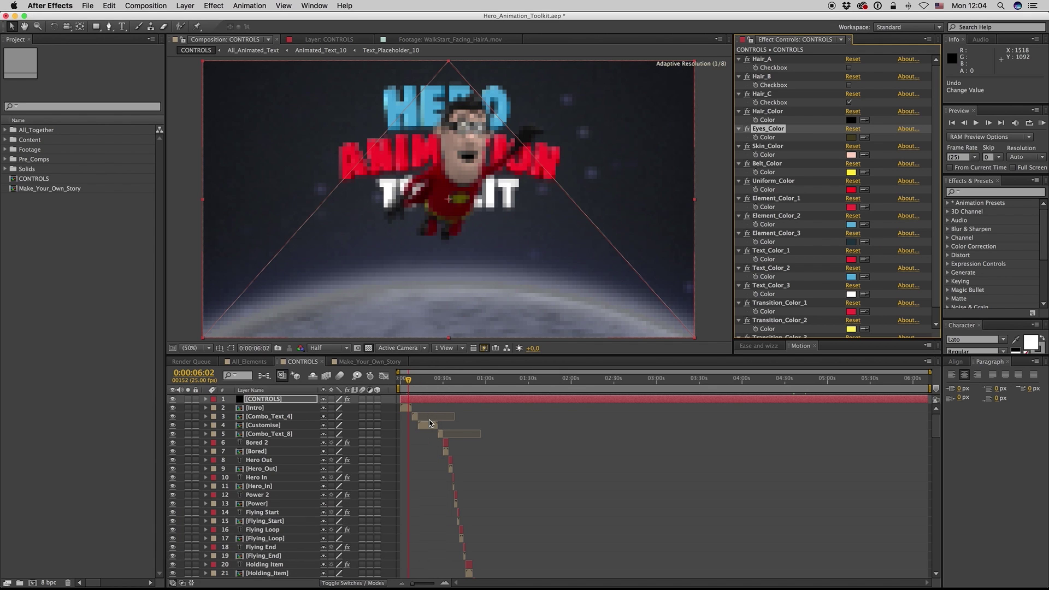
Jump to the in-point of the Bored layer to show the standing hero.
click(450, 379)
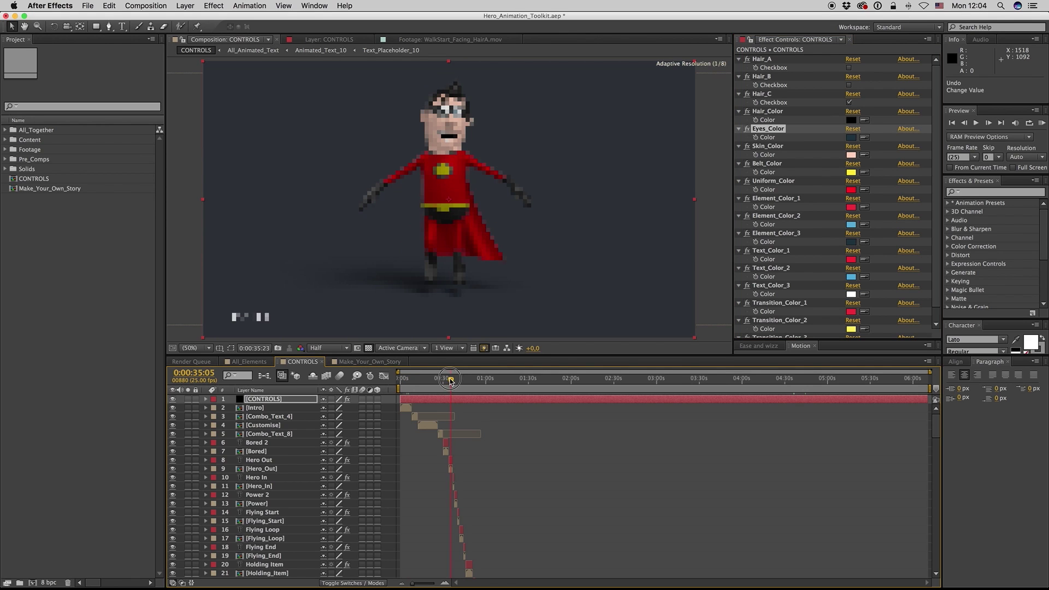
scroll(488, 412, down, 1)
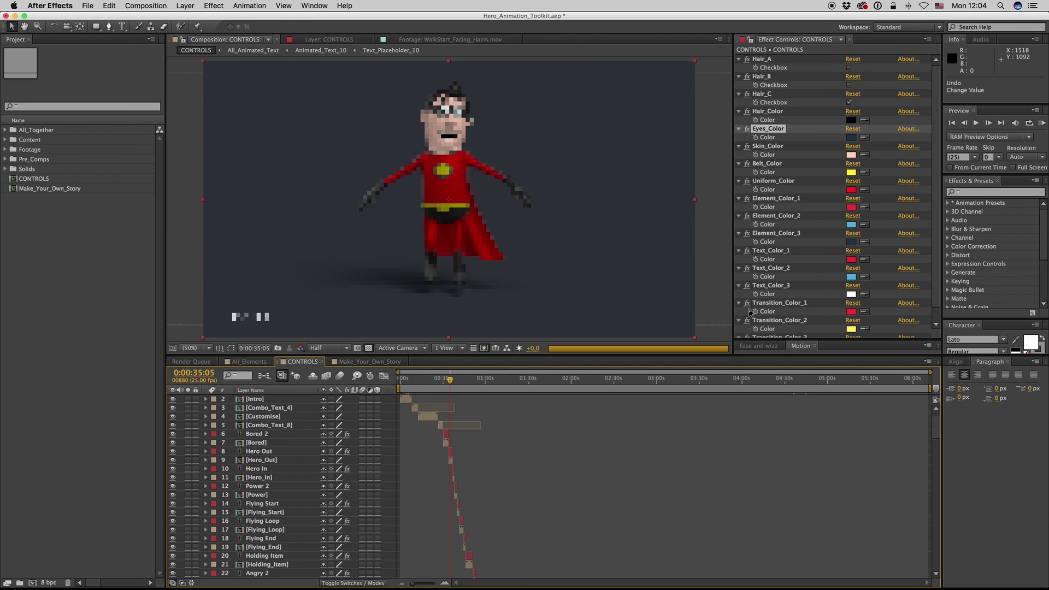
click(447, 459)
click(445, 443)
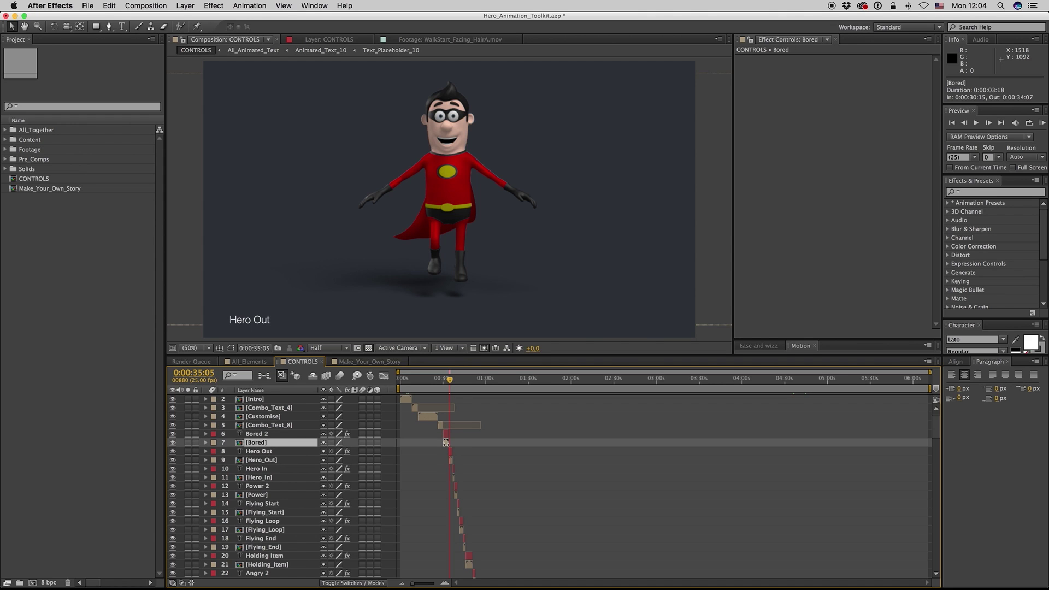
key(i)
scroll(932, 421, up, 1)
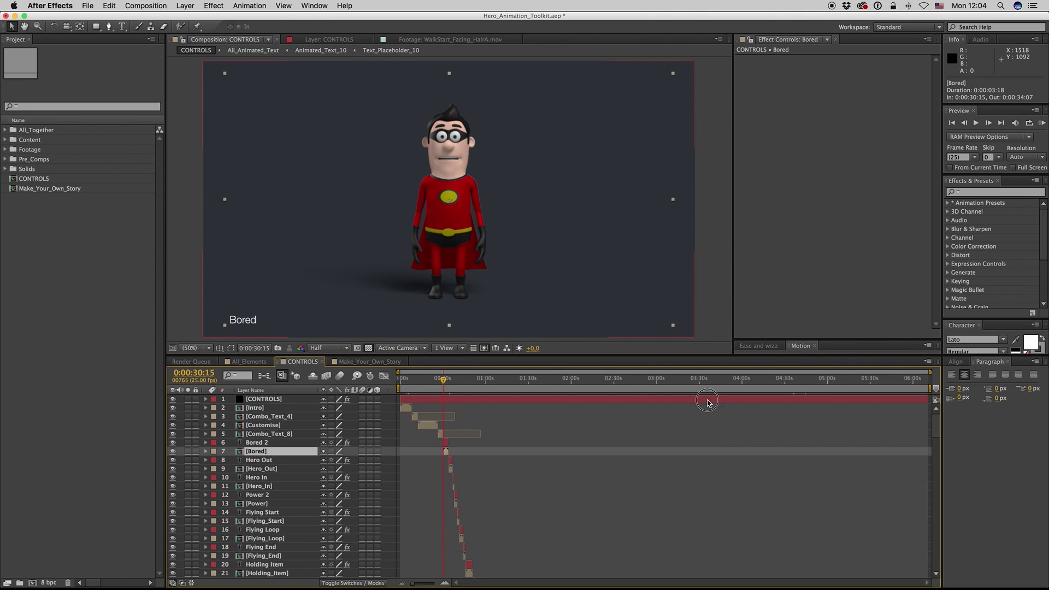
Preview a dark brown Skin_Color on CONTROLS, then undo it.
click(708, 402)
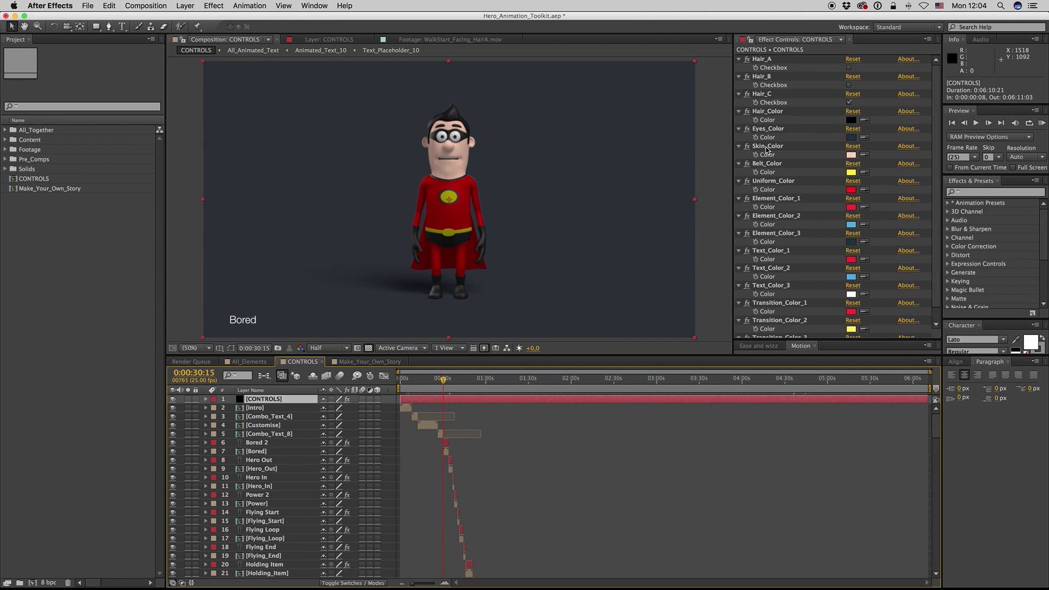
click(767, 147)
click(850, 154)
click(267, 480)
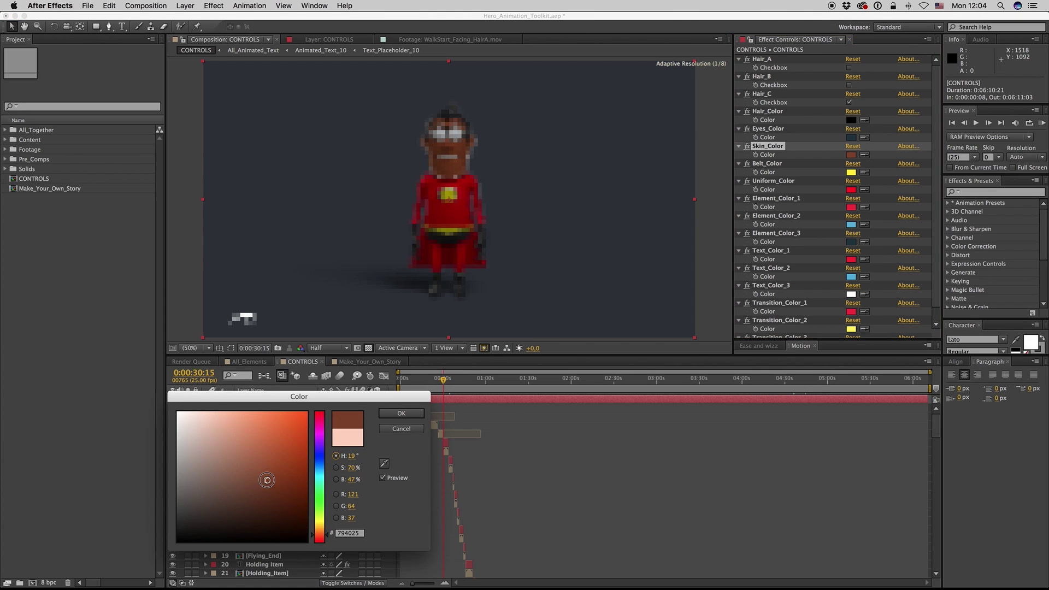
click(402, 413)
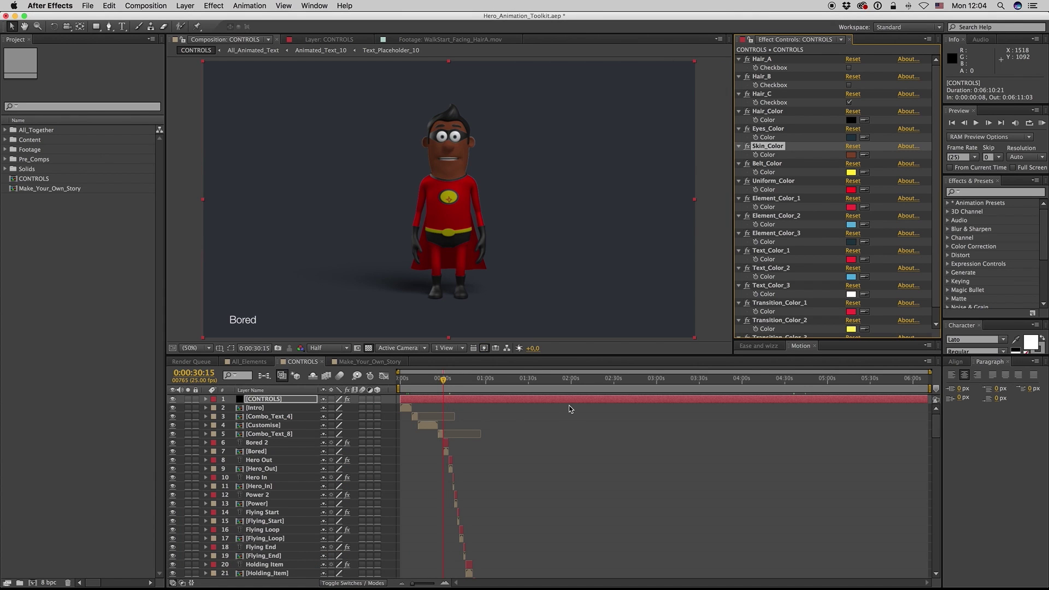
key(super+z)
Try Element_Color_2's light blue on the belt and uniform, undoing each change.
click(769, 164)
click(865, 173)
click(851, 224)
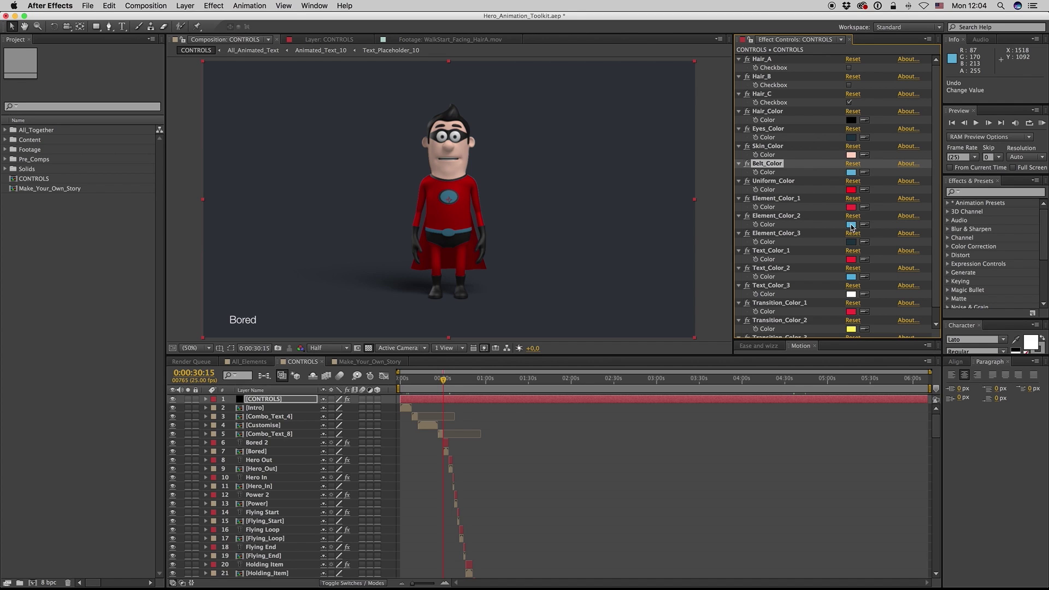
key(super+z)
click(865, 190)
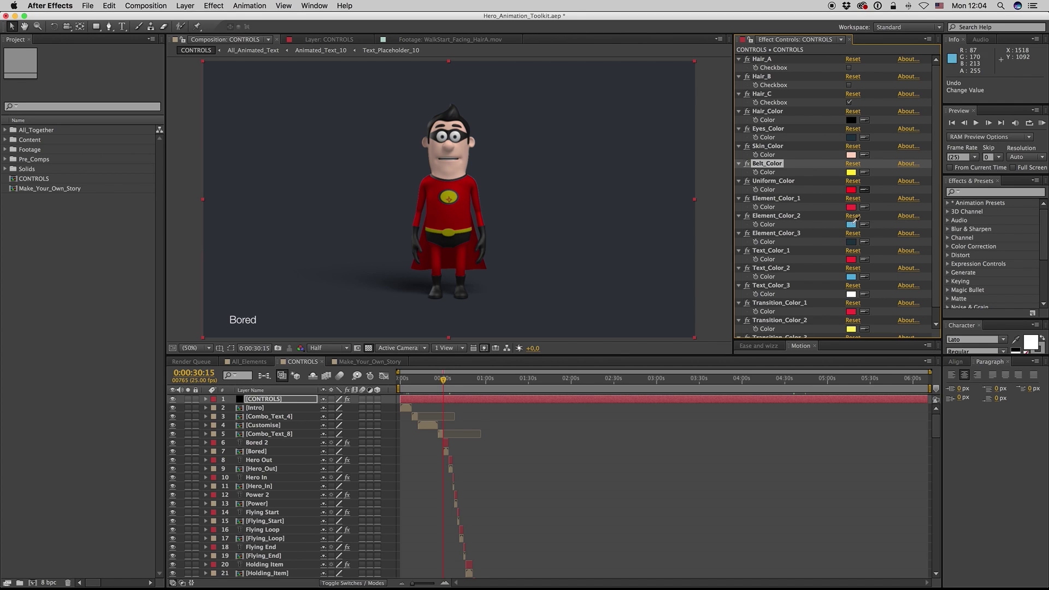
click(851, 224)
key(super+z)
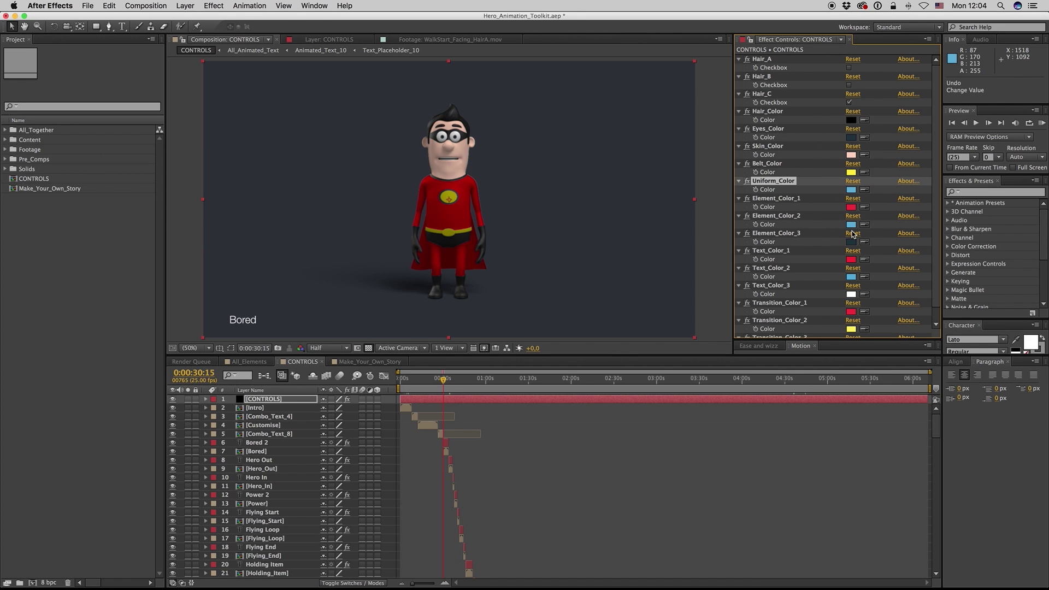
Inspect Element_Color_2 and Element_Color_3, then move to the FINANCIAL elements at 4:28.
click(791, 216)
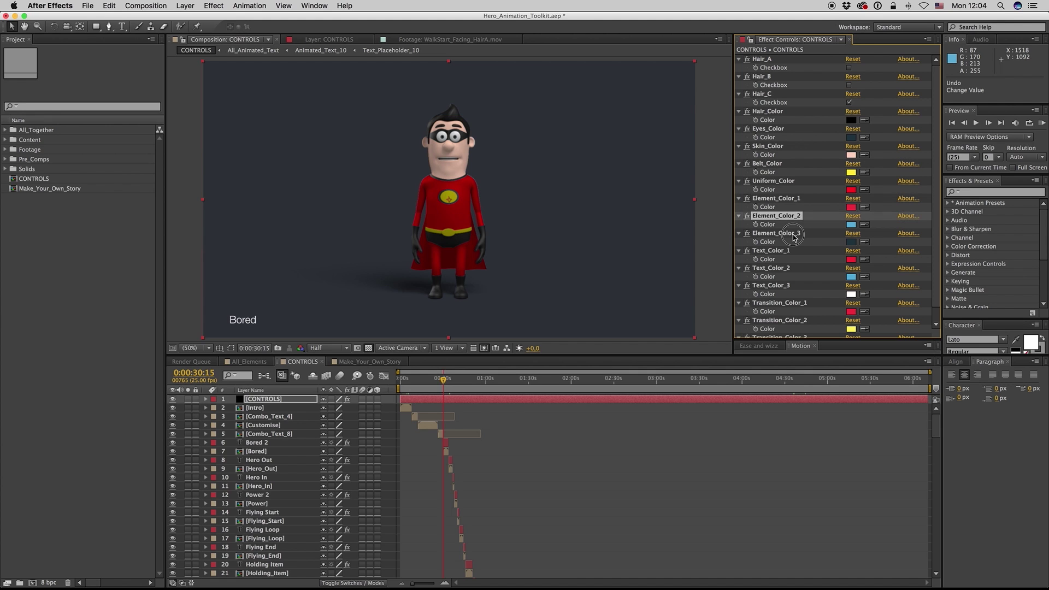
click(791, 234)
click(781, 378)
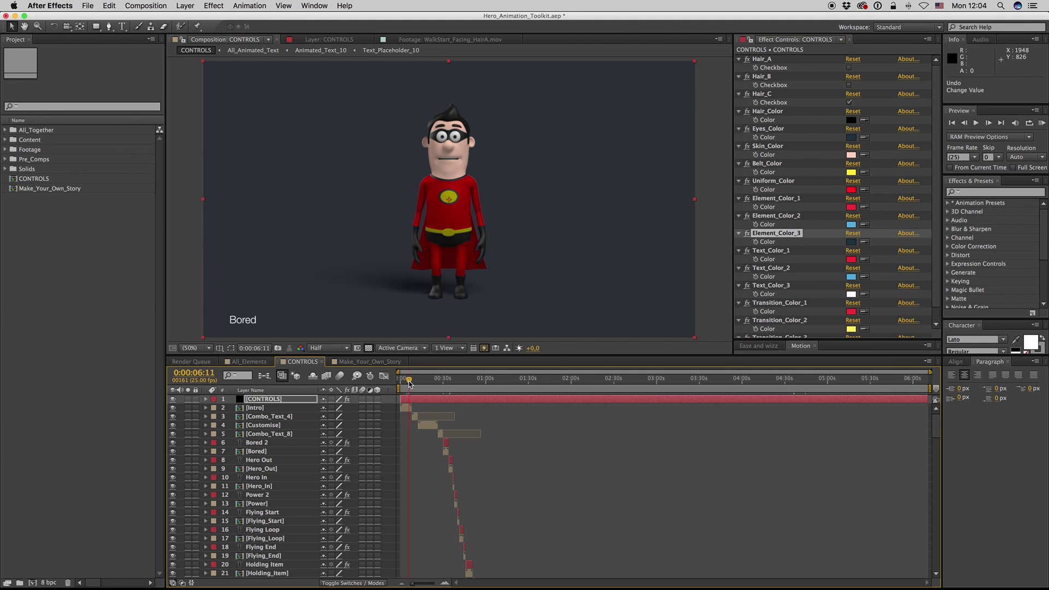
Move to about 4:50 and check the All_Elements_Sales layer's in and out points.
scroll(935, 465, down, 5)
scroll(935, 465, down, 20)
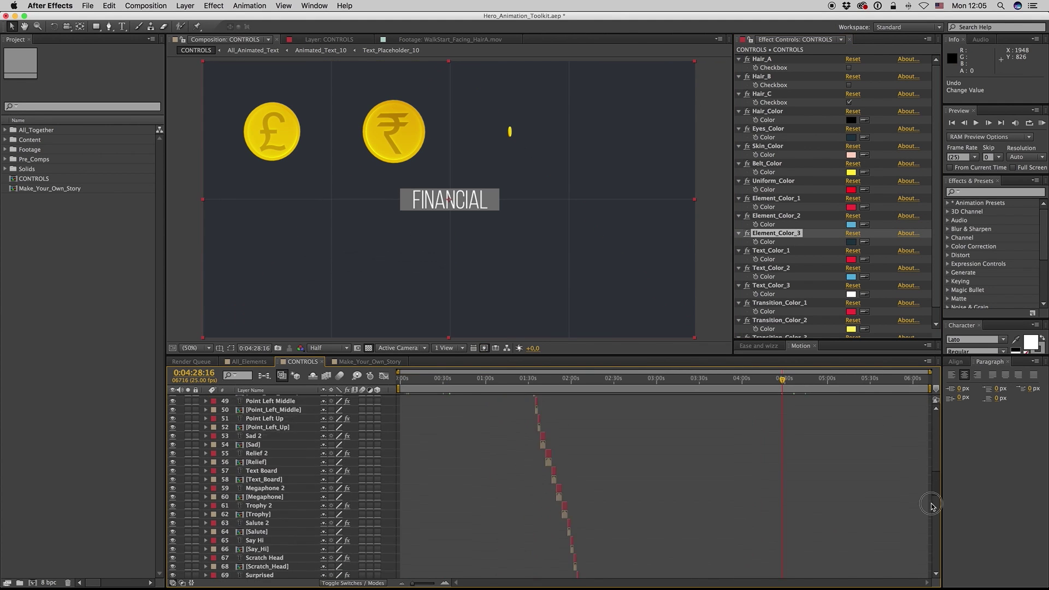
click(813, 378)
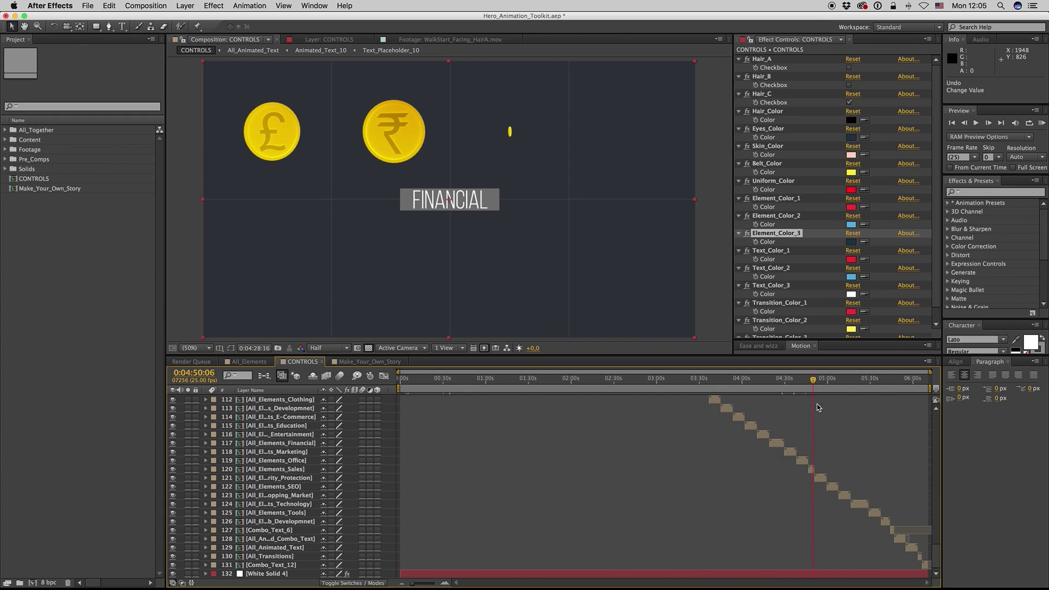
click(812, 469)
key(i)
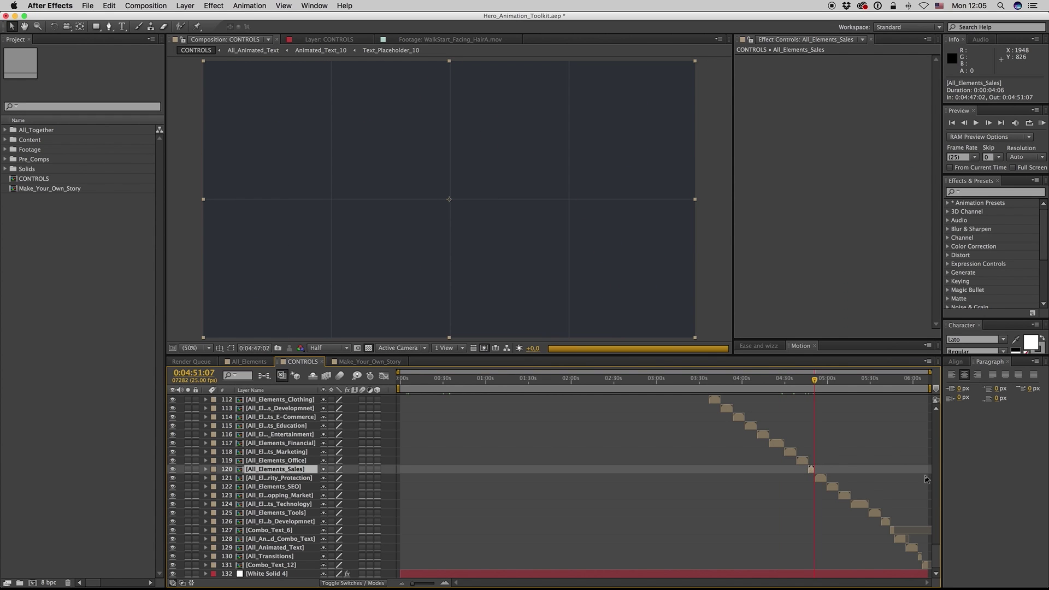
key(o)
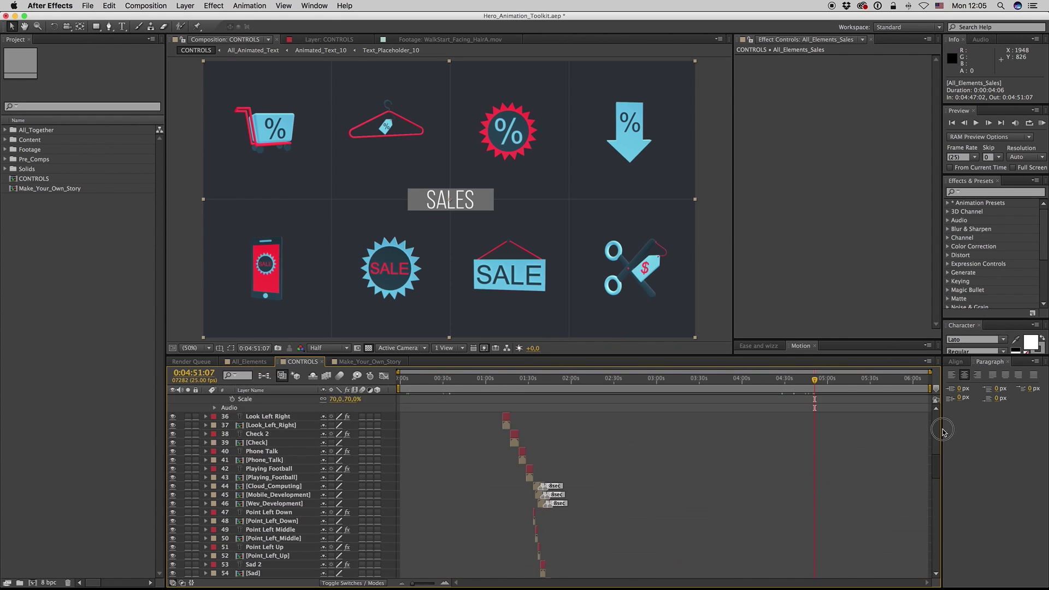
drag(935, 552, 935, 406)
Try the yellow belt colour on Element_Color_1, then undo it.
click(900, 404)
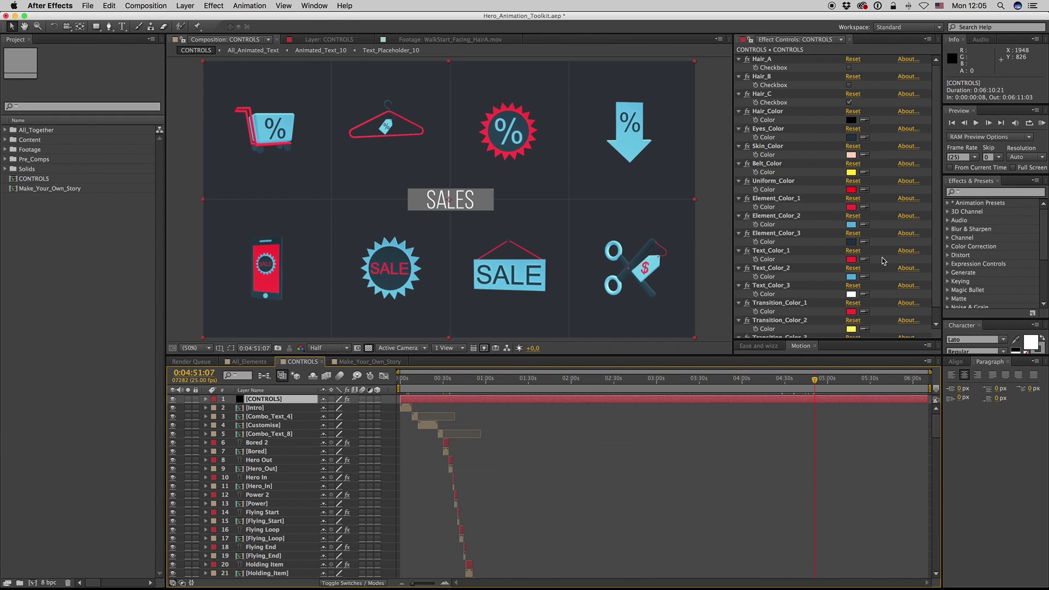
drag(770, 203, 857, 212)
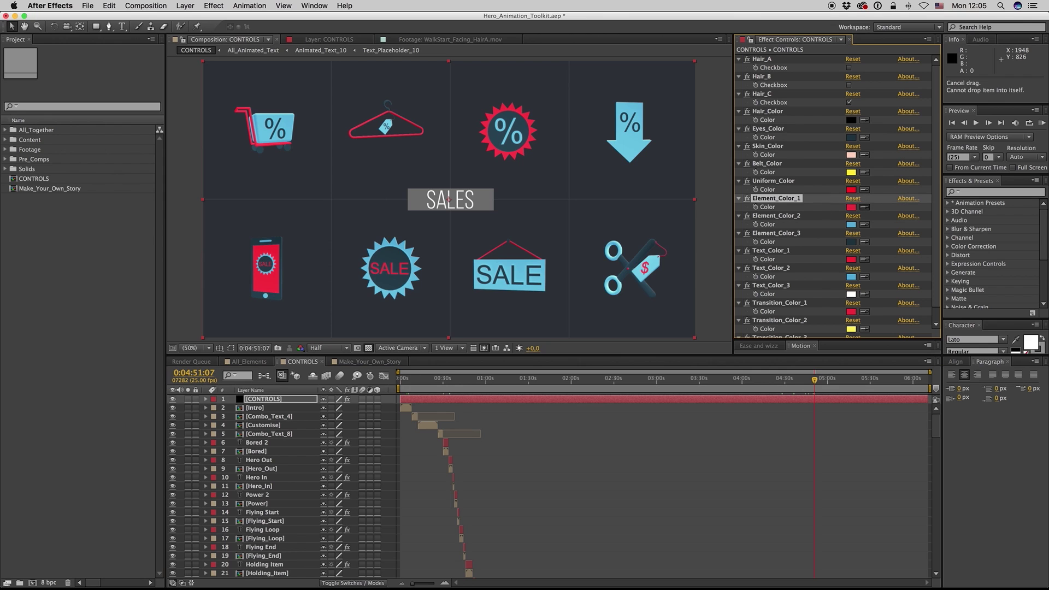
click(855, 174)
key(super+z)
Go to the WEB DEVELOPMENT elements and the All_Animated_Combo_Text layer's end point.
scroll(892, 494, down, 20)
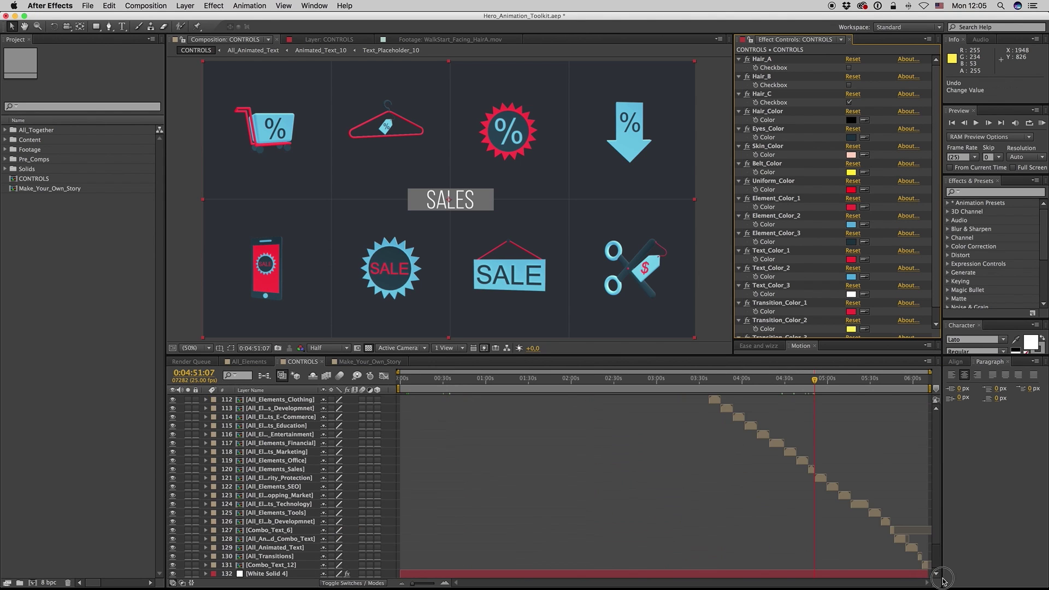
click(890, 379)
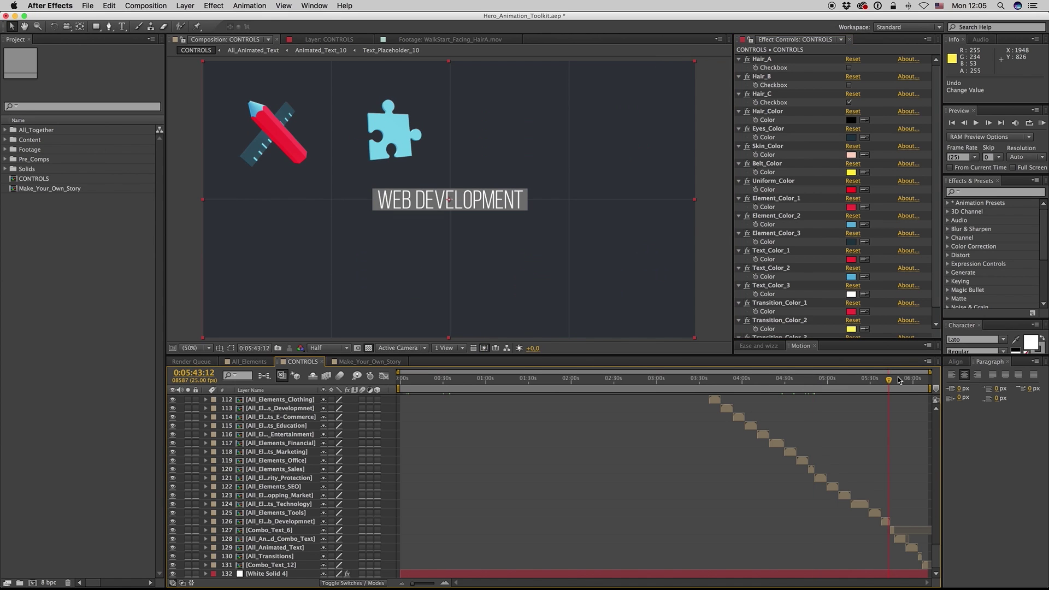
click(902, 538)
key(o)
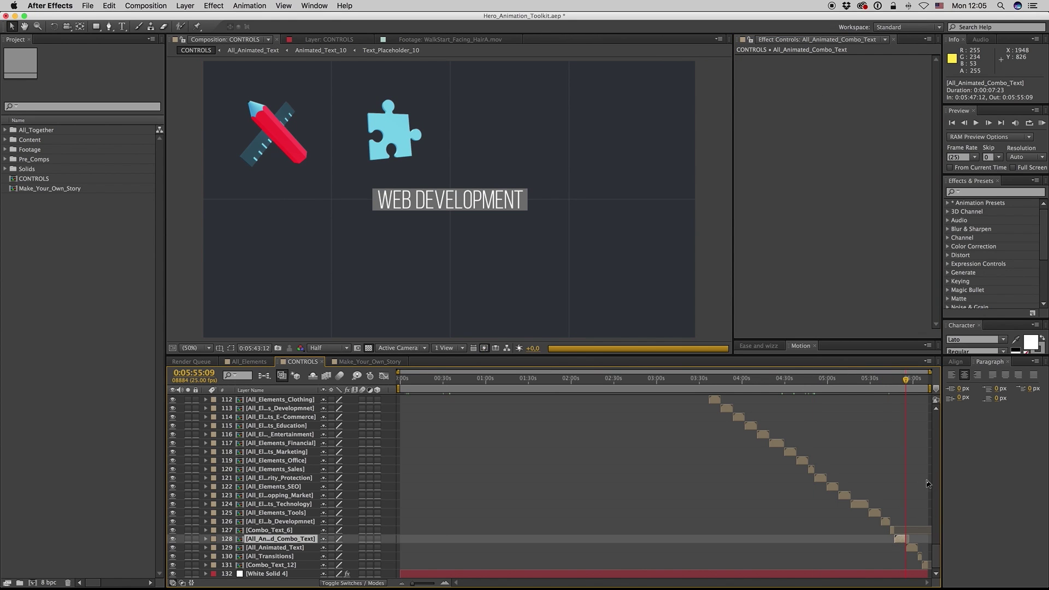
drag(937, 560, 935, 402)
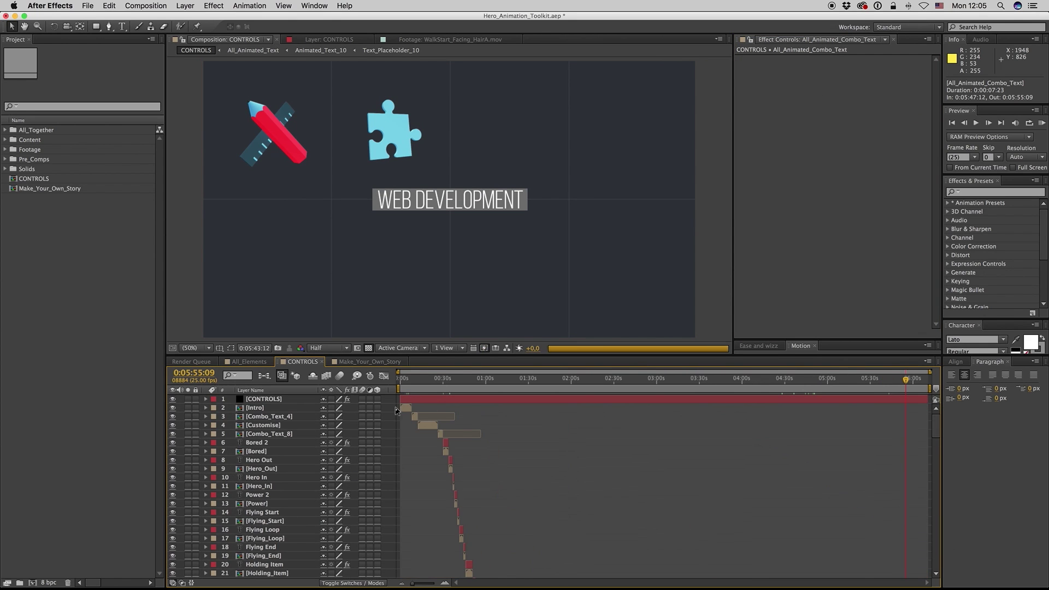
Set Text_Color_3 to yellow so THANKS turns yellow, then undo to white.
click(815, 397)
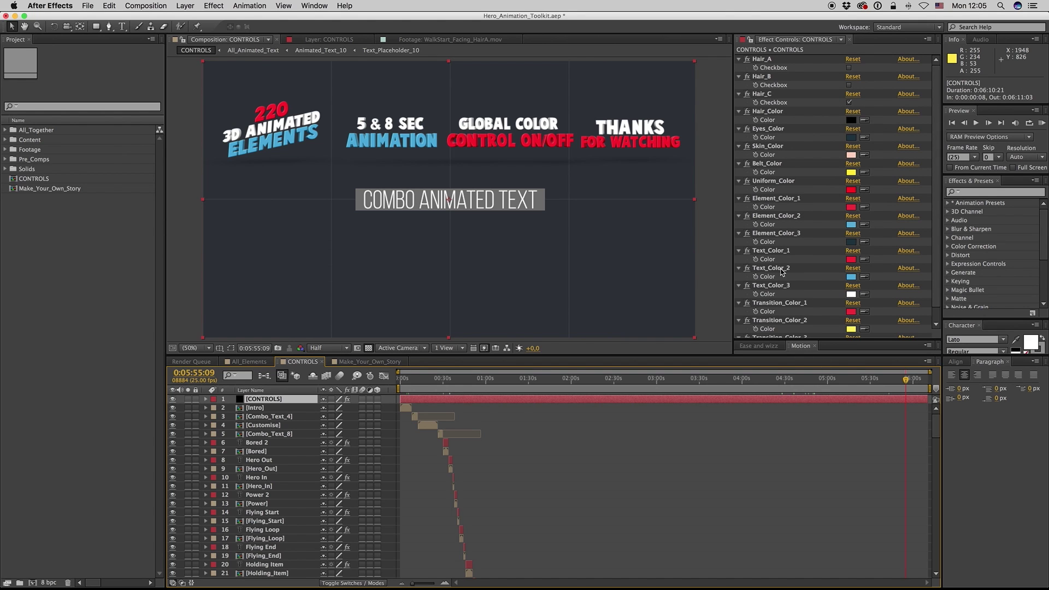
click(865, 298)
click(852, 172)
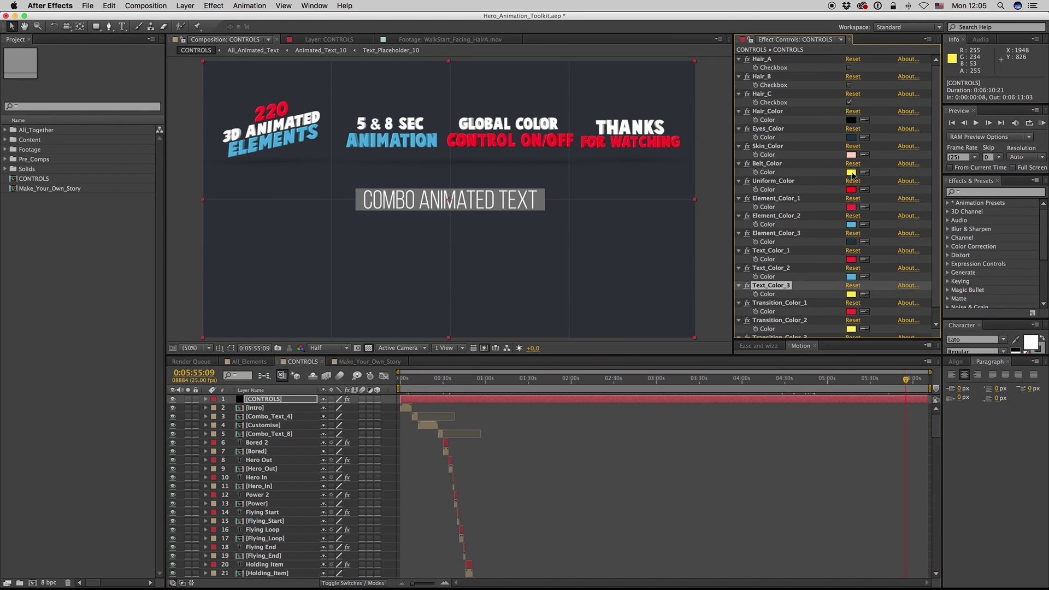
key(ctrl+z)
Look over Transition_Color_1 and Transition_Color_2, then deselect the CONTROLS layer.
scroll(797, 273, down, 1)
click(785, 293)
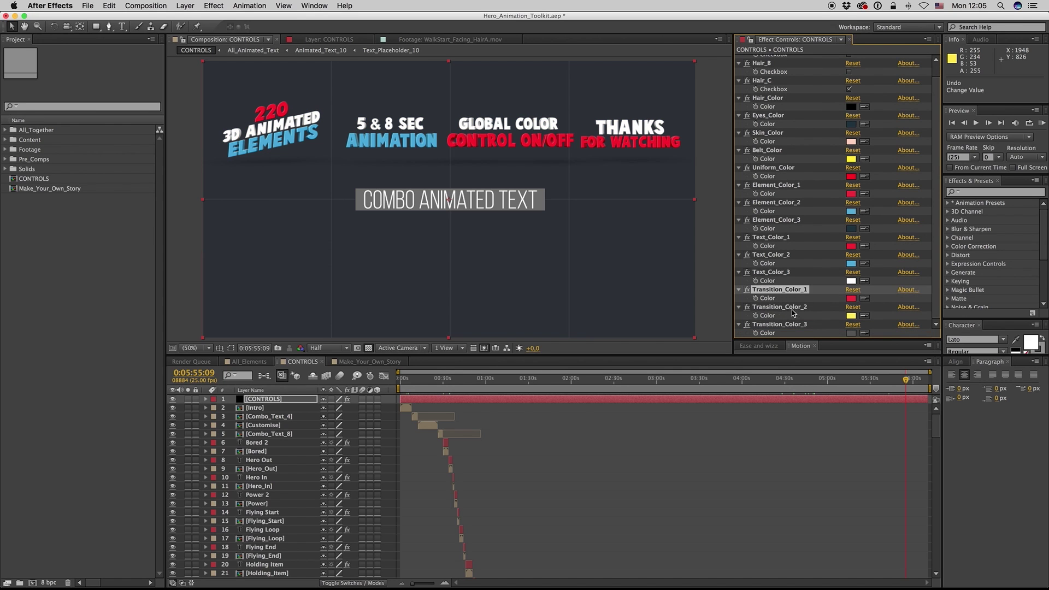
click(791, 309)
click(563, 517)
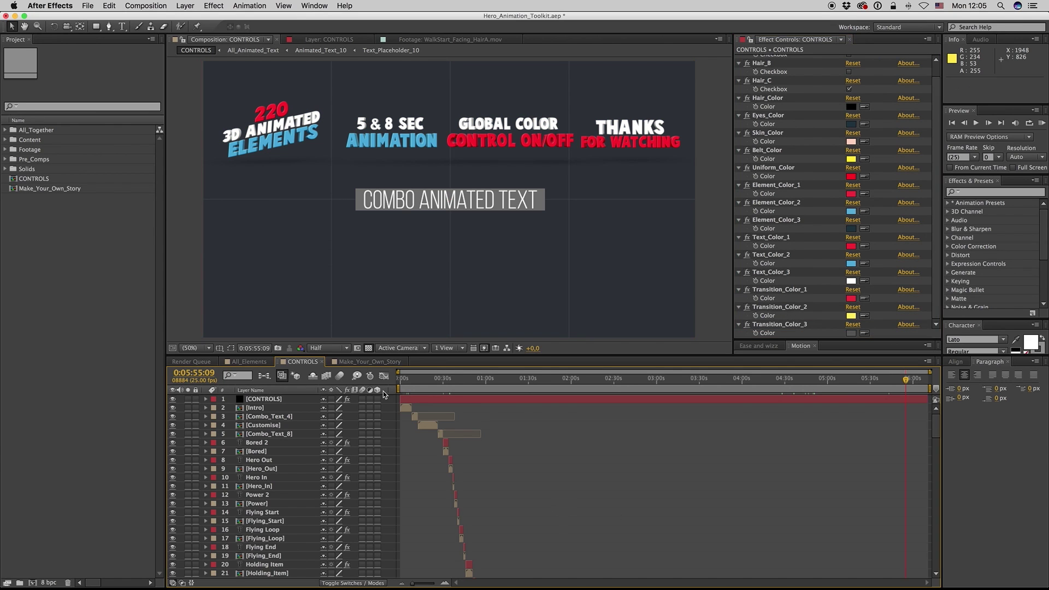
Peek at the Make_Your_Own_Story comp and return to the CONTROLS comp.
click(409, 380)
click(411, 399)
click(419, 387)
click(370, 362)
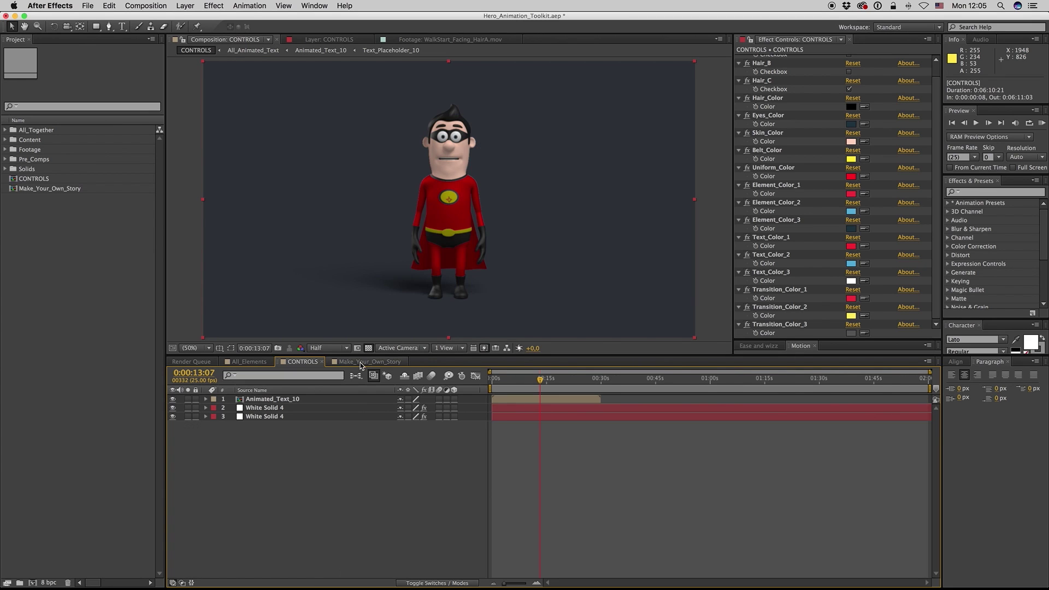
click(313, 362)
At 0:00:44:05, reveal the Flying_Loop layer's source comp in the Project panel.
click(463, 380)
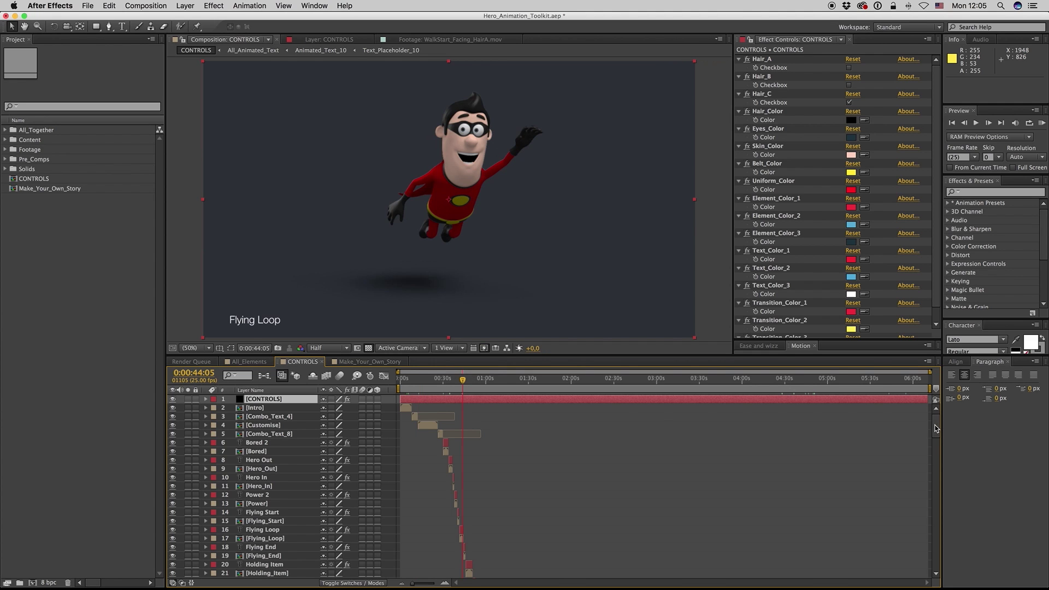
drag(936, 428, 936, 440)
click(463, 444)
right_click(461, 446)
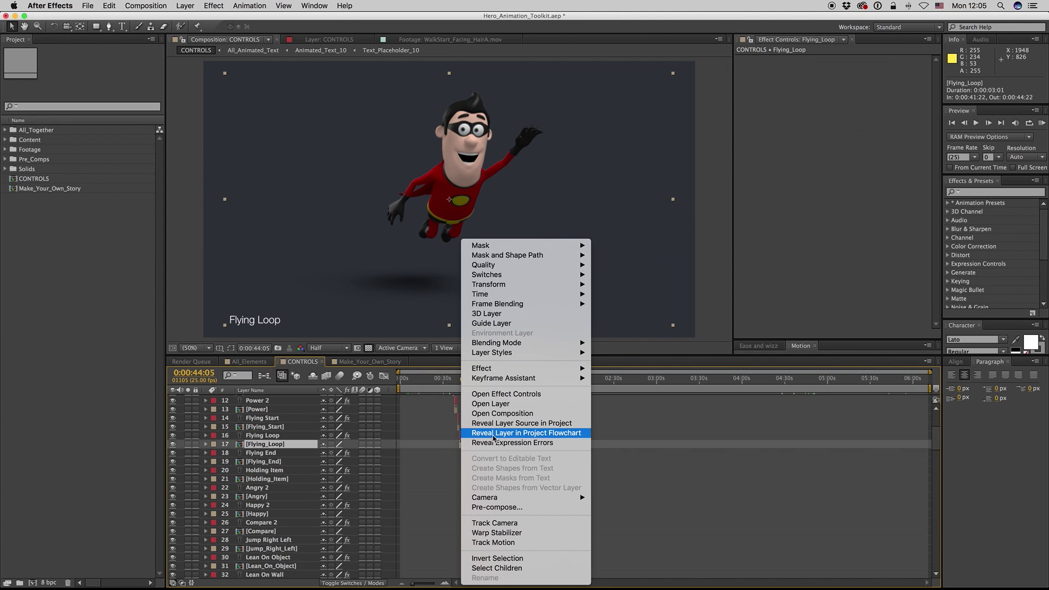
click(494, 424)
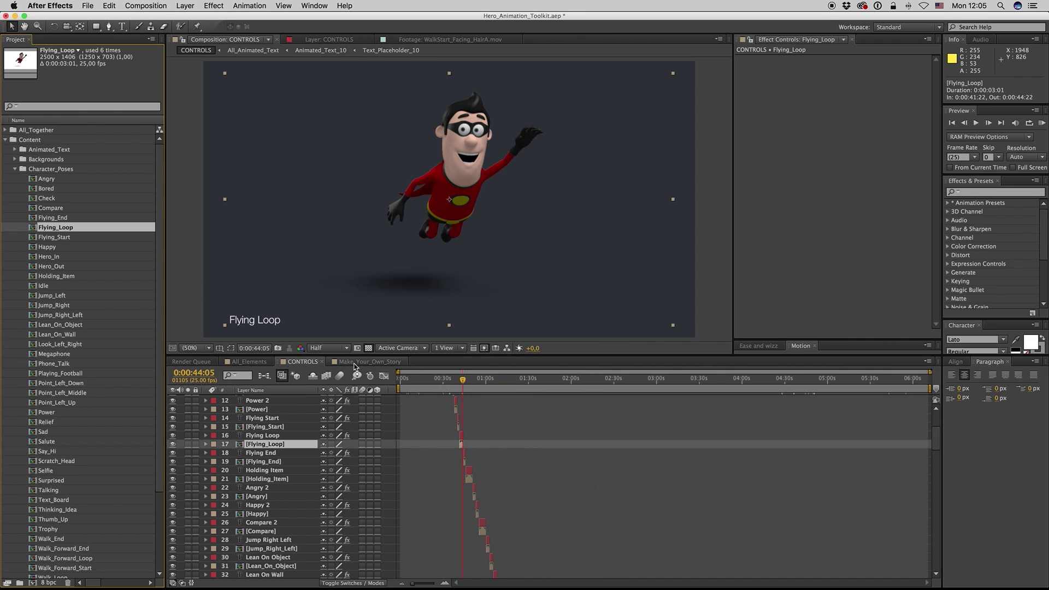
click(382, 361)
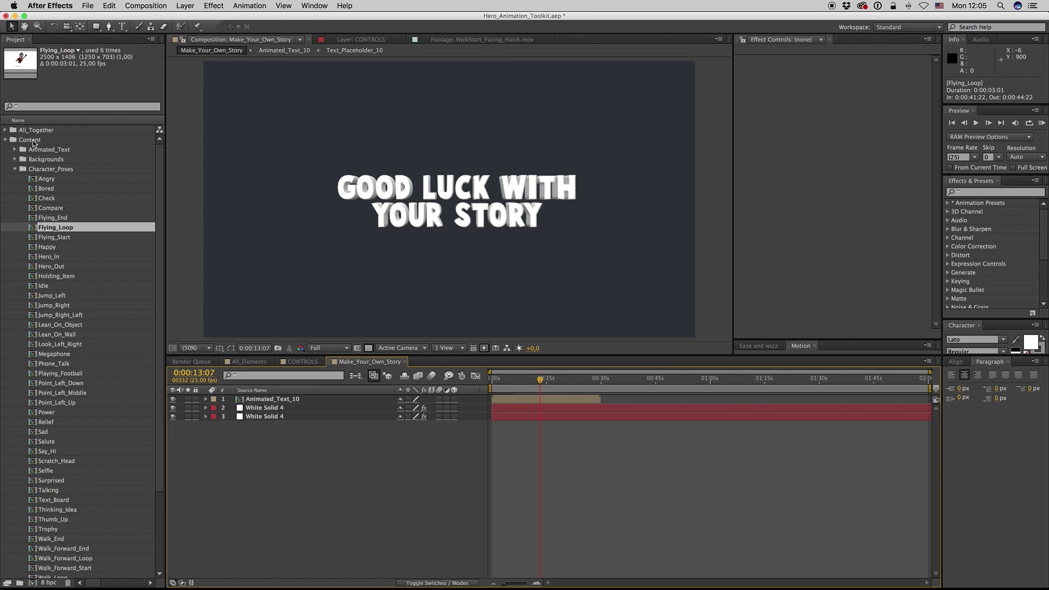
Move the Animated_Text_10 closing text later and delete White Solid 4.
click(49, 170)
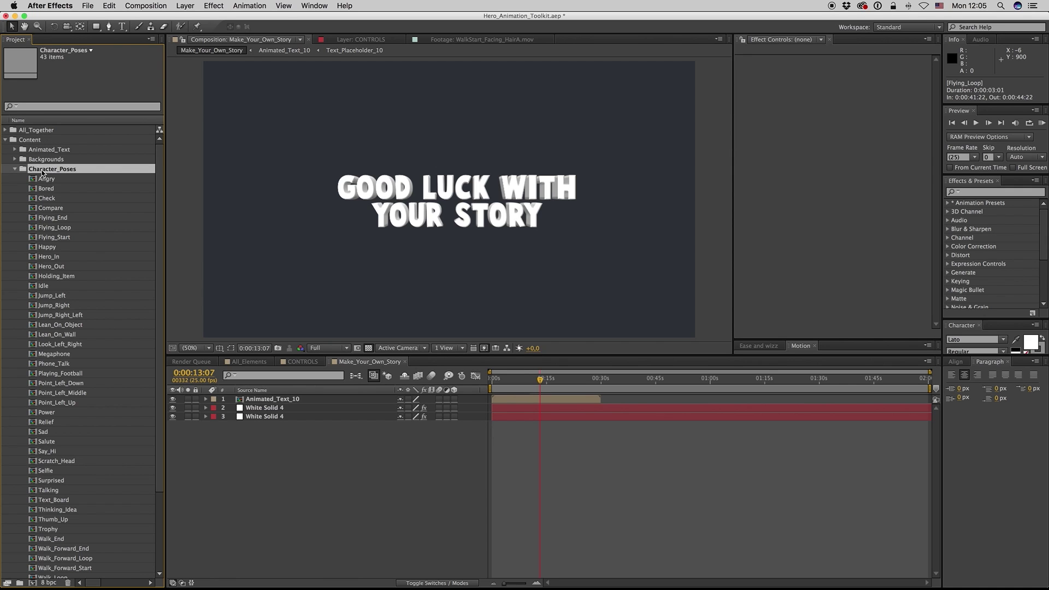
click(535, 401)
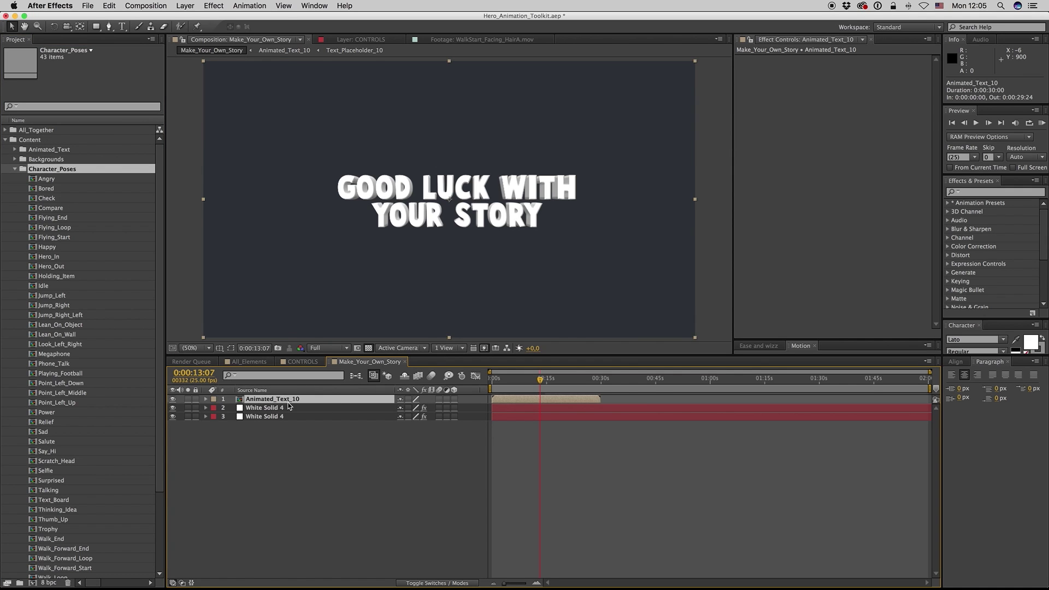
drag(534, 402, 663, 402)
click(271, 418)
key(Delete)
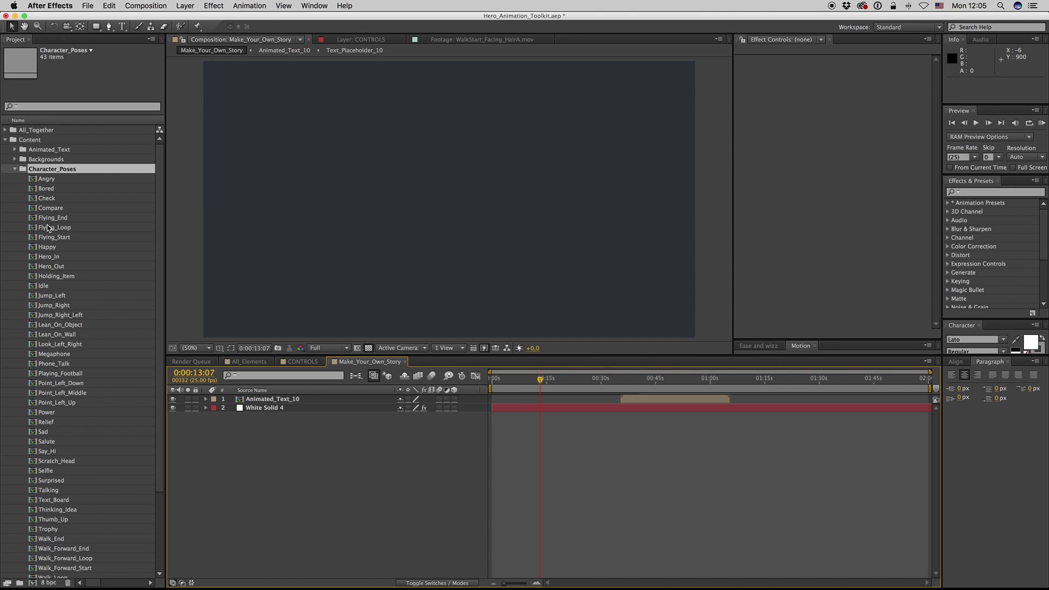
Add Flying_Start as a new layer and zoom the timeline to the first 15 seconds.
drag(55, 237, 406, 405)
click(495, 378)
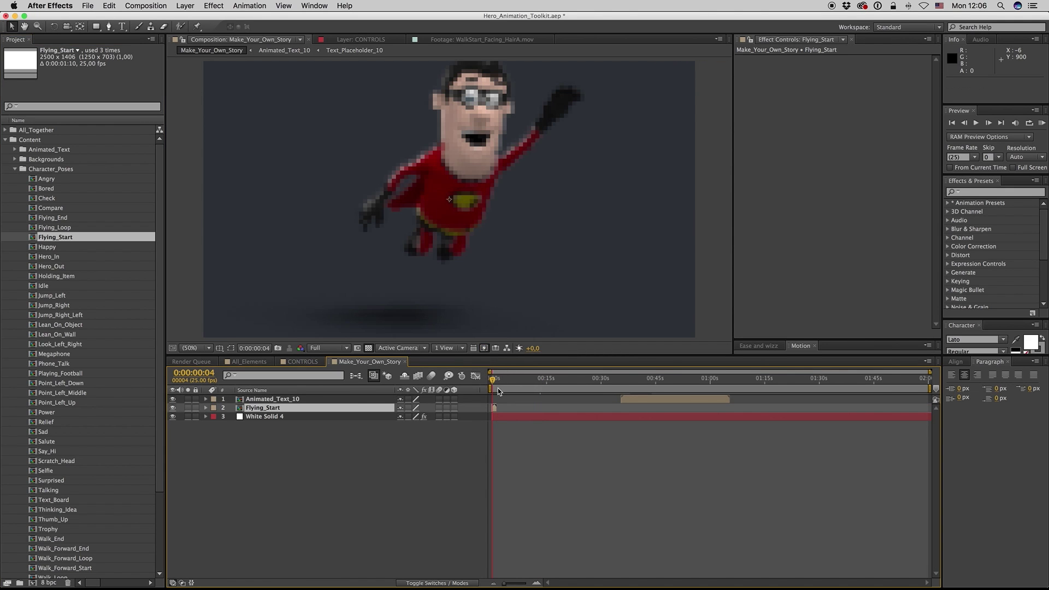
key(equal)
key(equal)
key(equal)
key(Home)
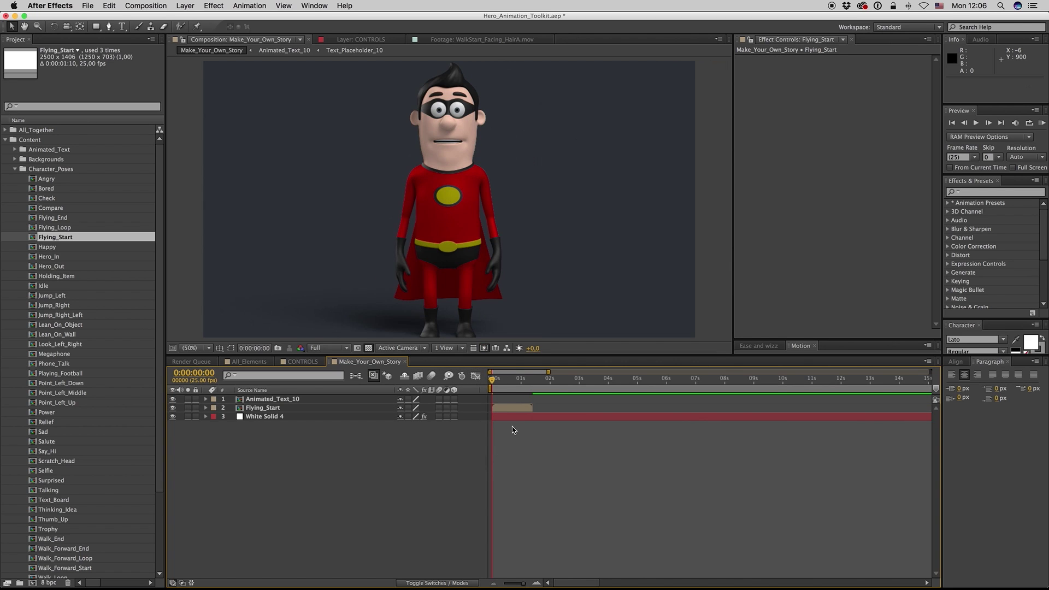
Scale the Flying_Start layer to 70%.
key(s)
click(415, 416)
text(70)
key(Return)
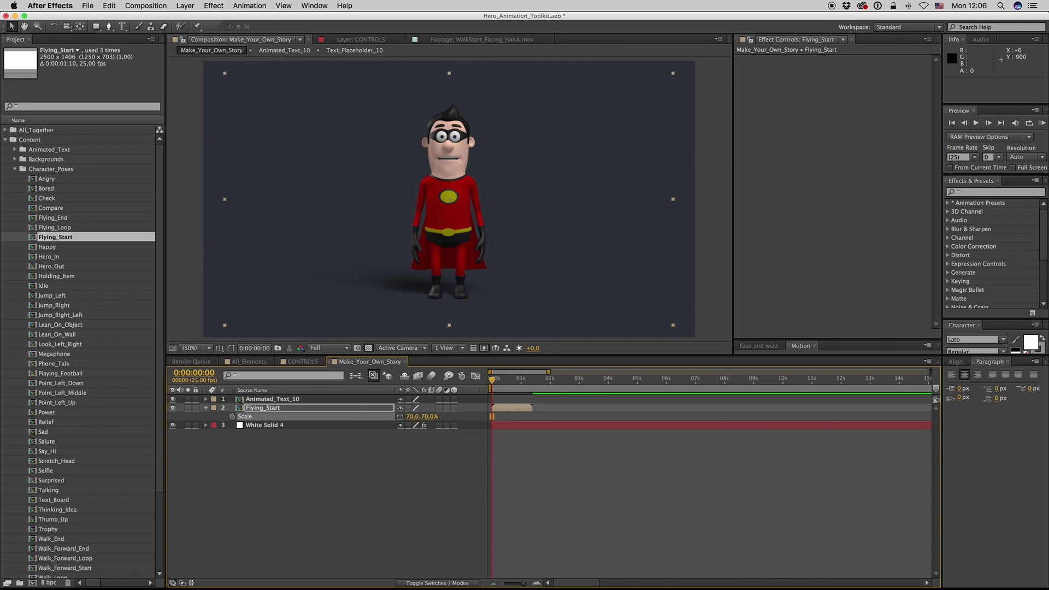
click(205, 408)
Duplicate Flying_Start into three layers and sequence them end to end with Sequence Layers.
click(290, 434)
key(super+a)
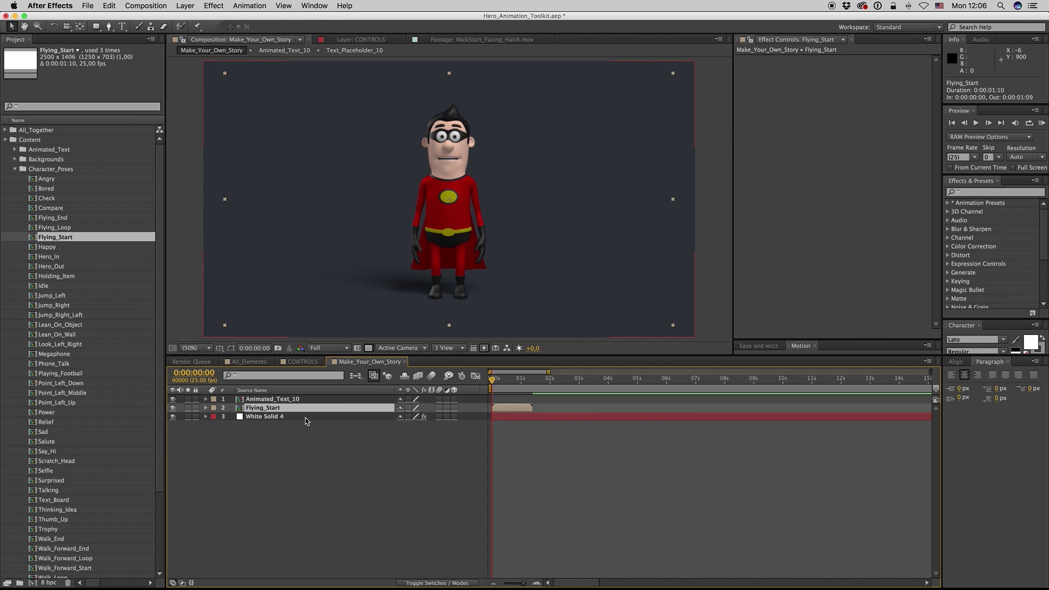
key(super+d)
key(super+d)
shift+click(526, 426)
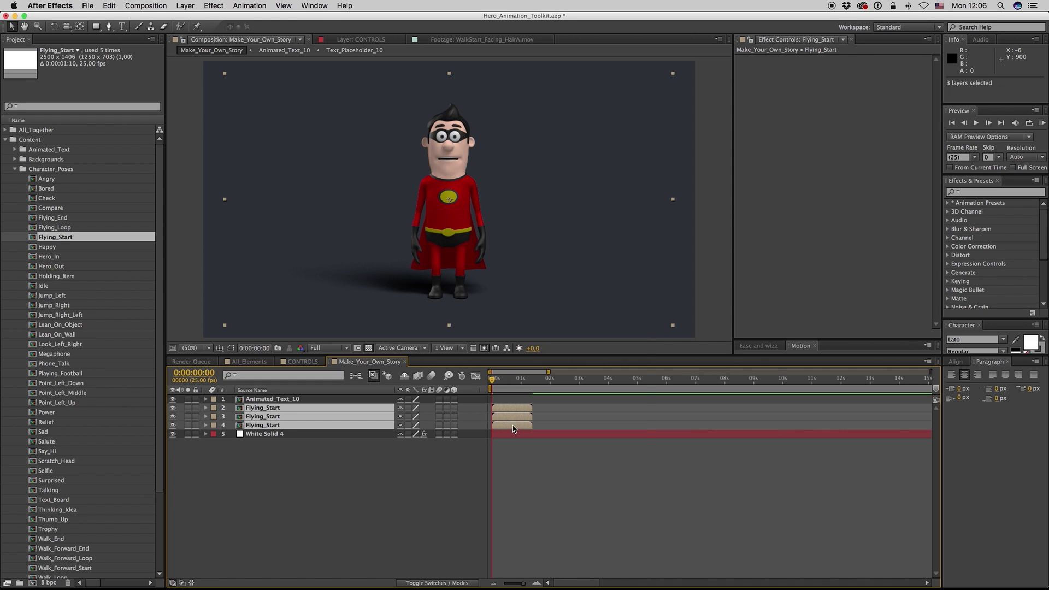
right_click(513, 429)
mouse_move(554, 380)
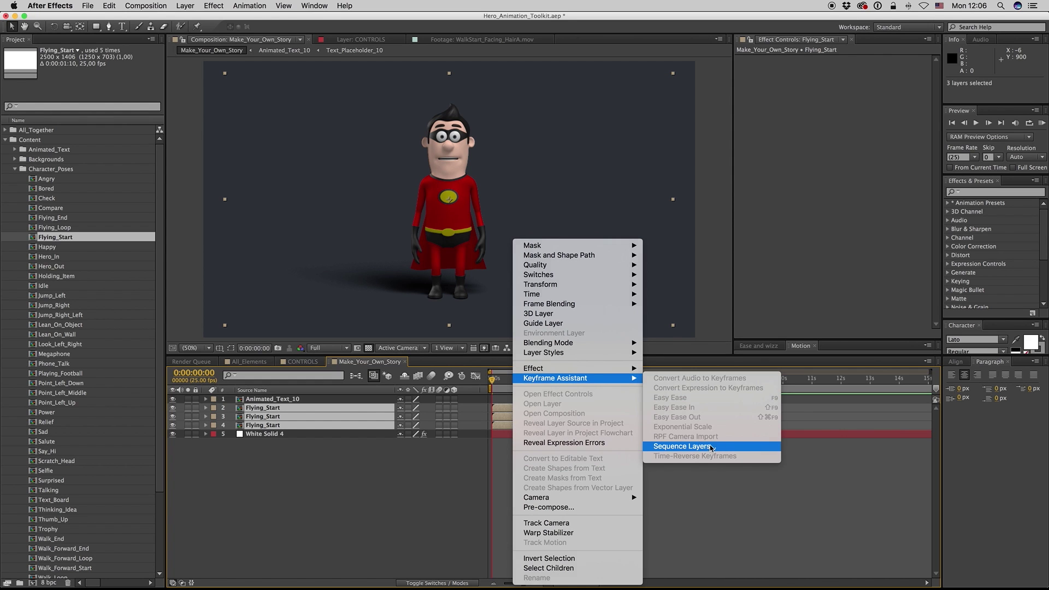
click(689, 446)
click(784, 503)
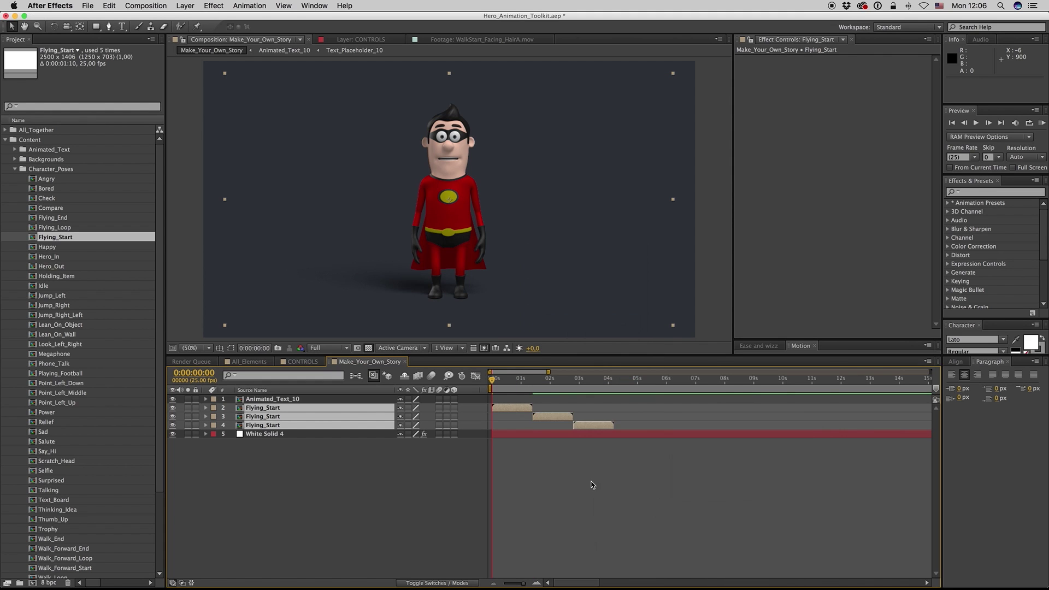
Replace layer 3's source with Flying_Loop and move layer 4 to start after it.
click(592, 484)
click(550, 414)
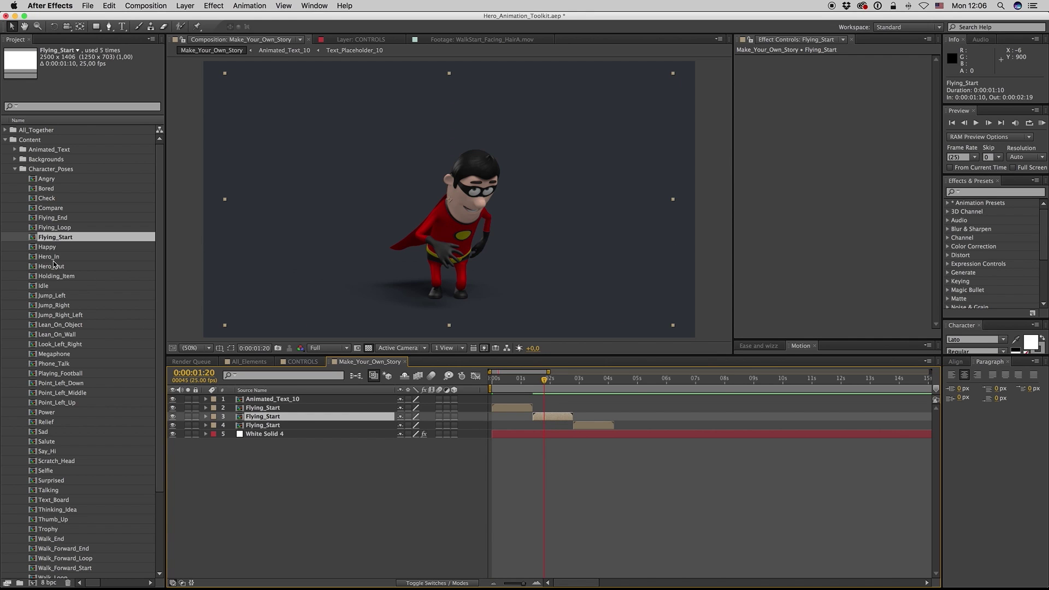
click(53, 232)
key(super+alt+slash)
drag(595, 425, 640, 427)
click(622, 379)
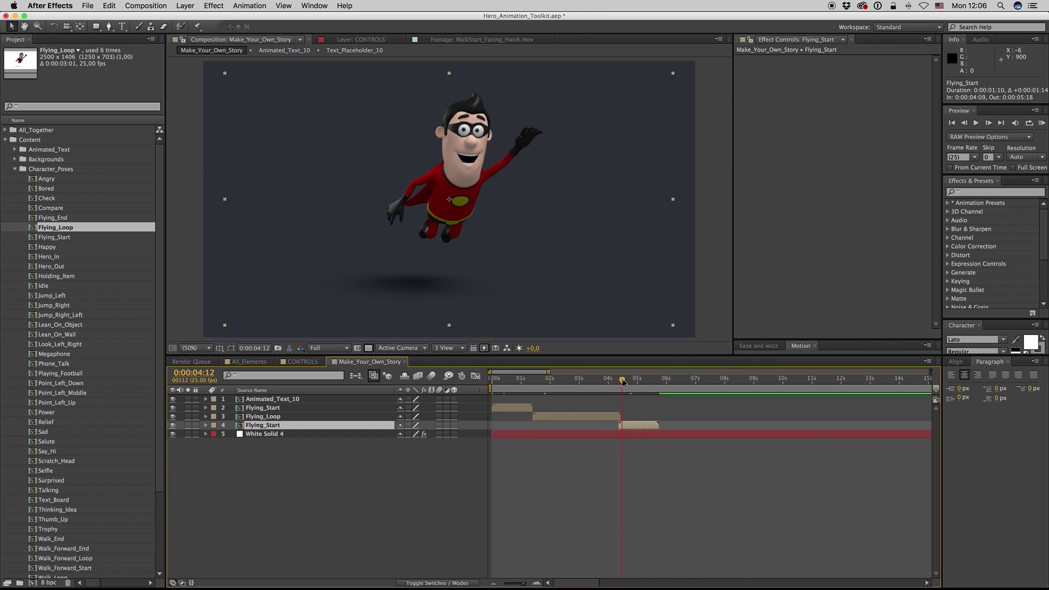
Replace layer 4 with Flying_End at 0:00:04:10, then place a duplicate right after it.
drag(54, 217, 397, 435)
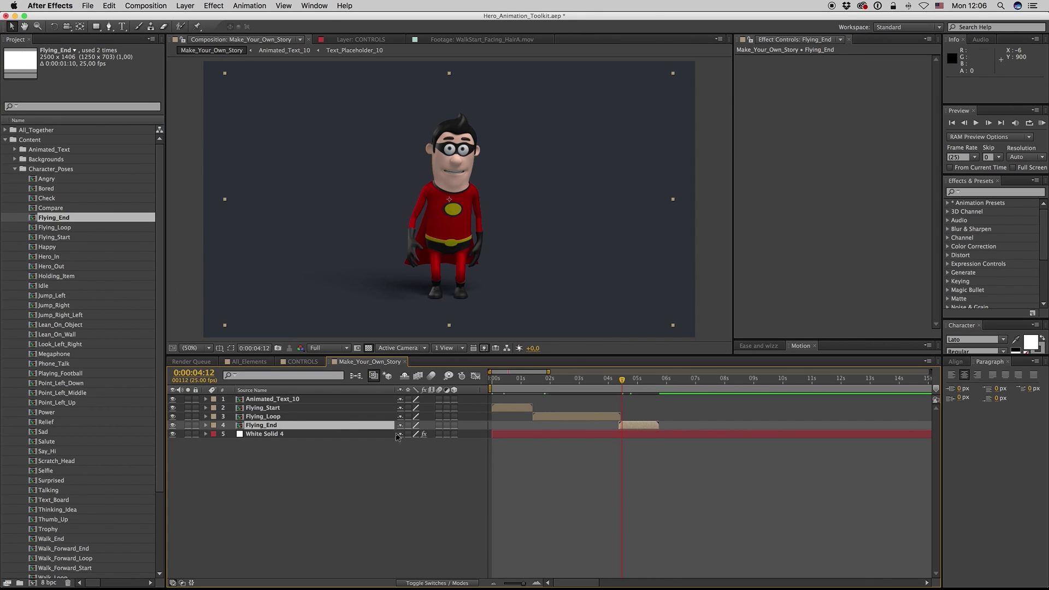
drag(625, 429, 629, 425)
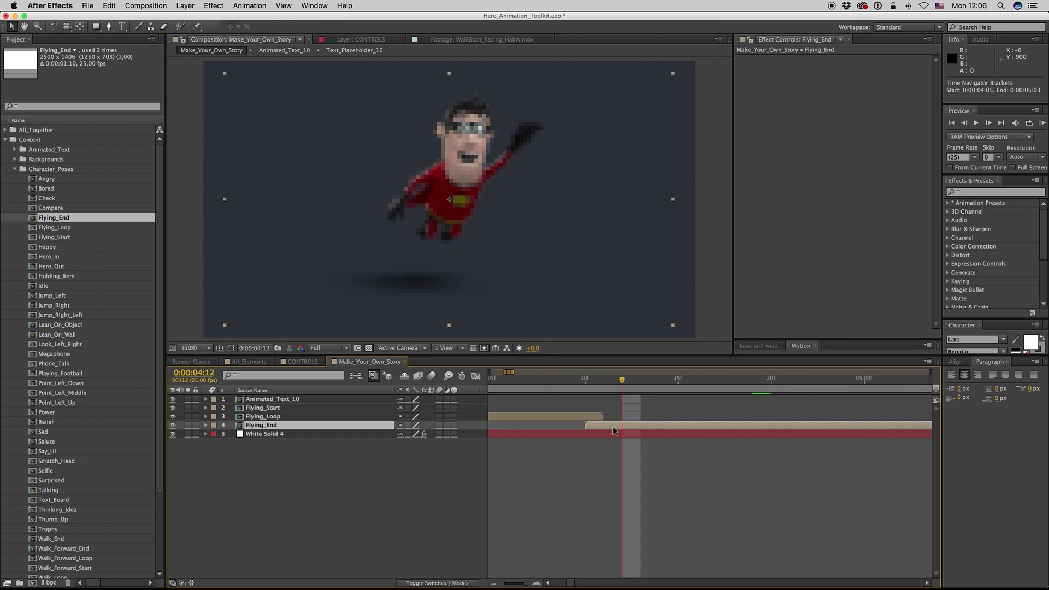
click(609, 456)
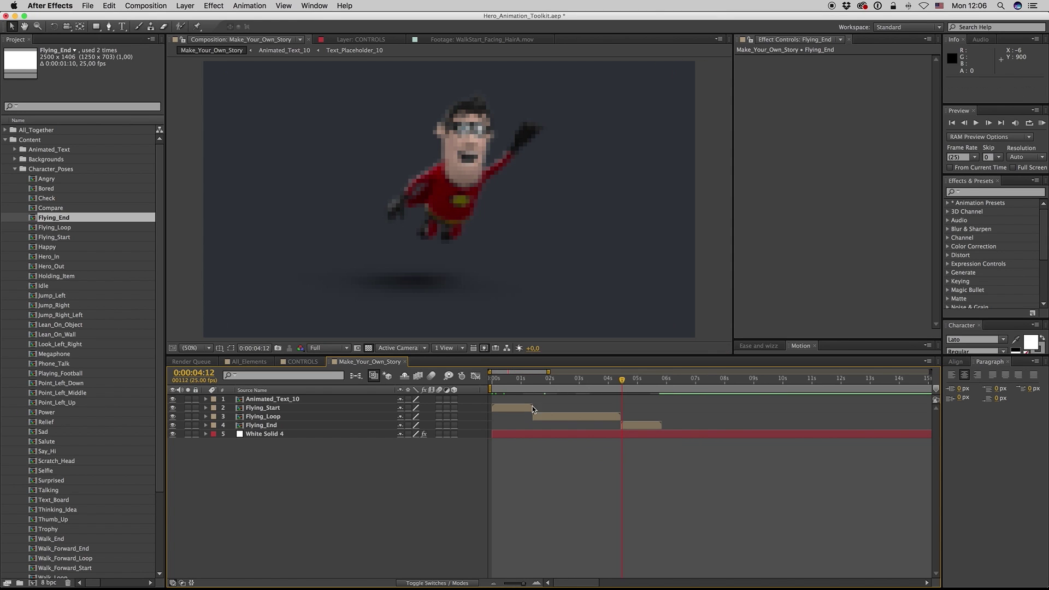
drag(505, 381, 520, 381)
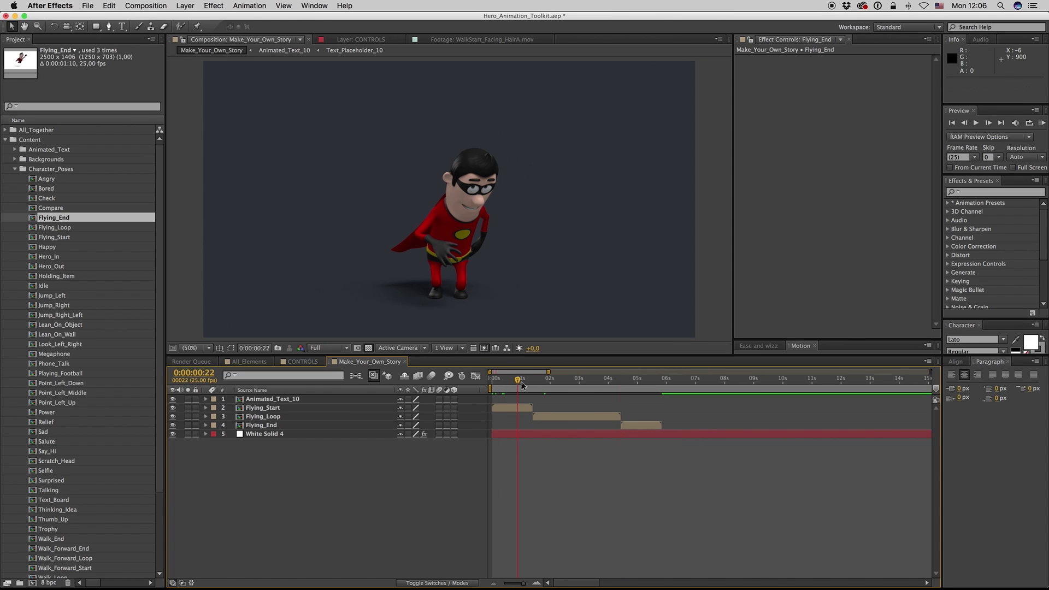
click(645, 430)
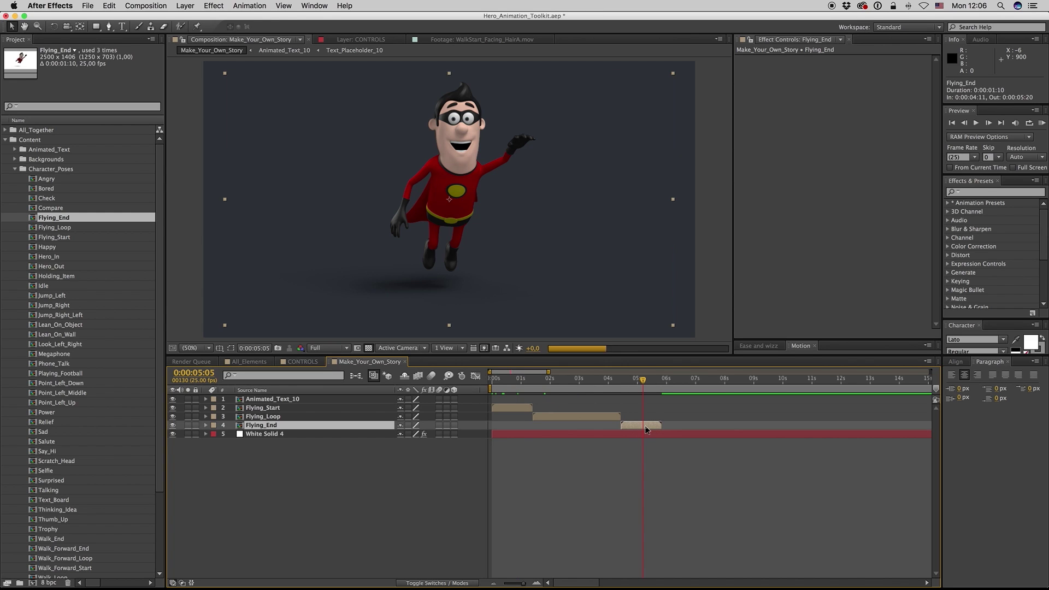
key(super+d)
drag(650, 436, 687, 435)
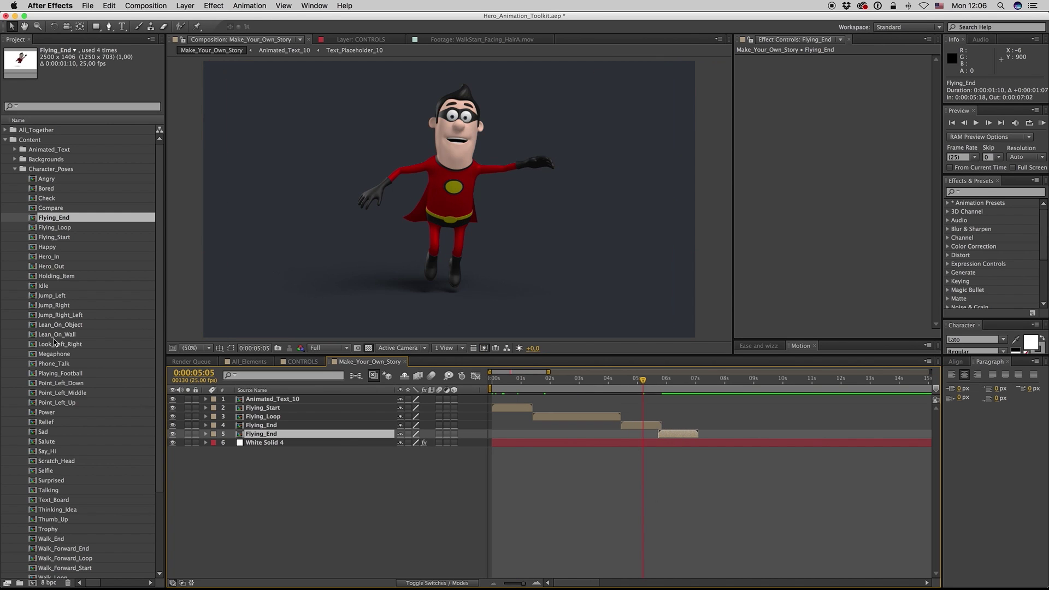
Replace layer 5 with the Happy pose and trim its end to about 7:06.
click(47, 249)
key(super+alt+slash)
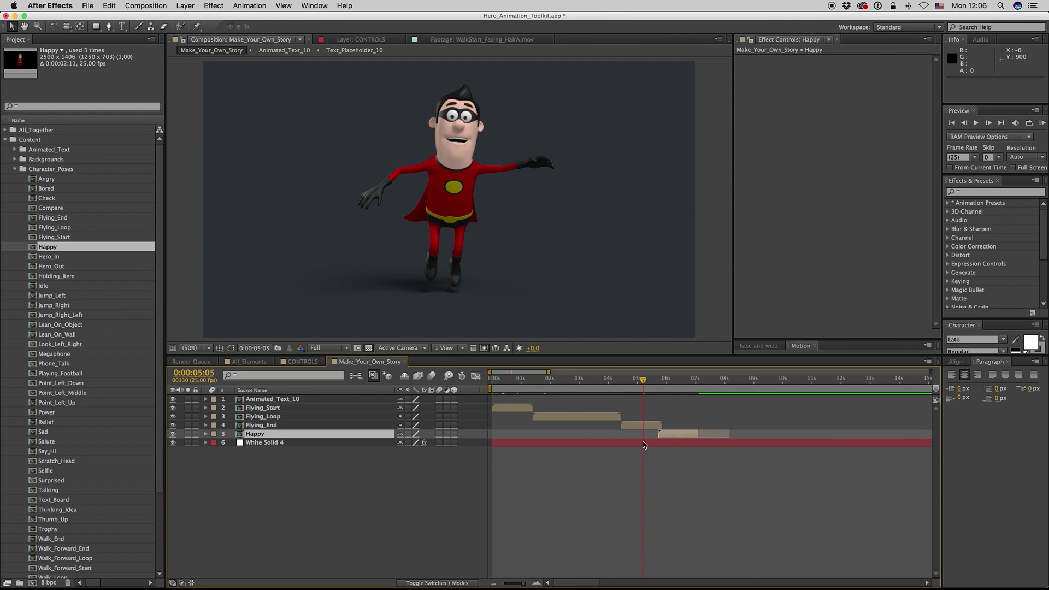
key(i)
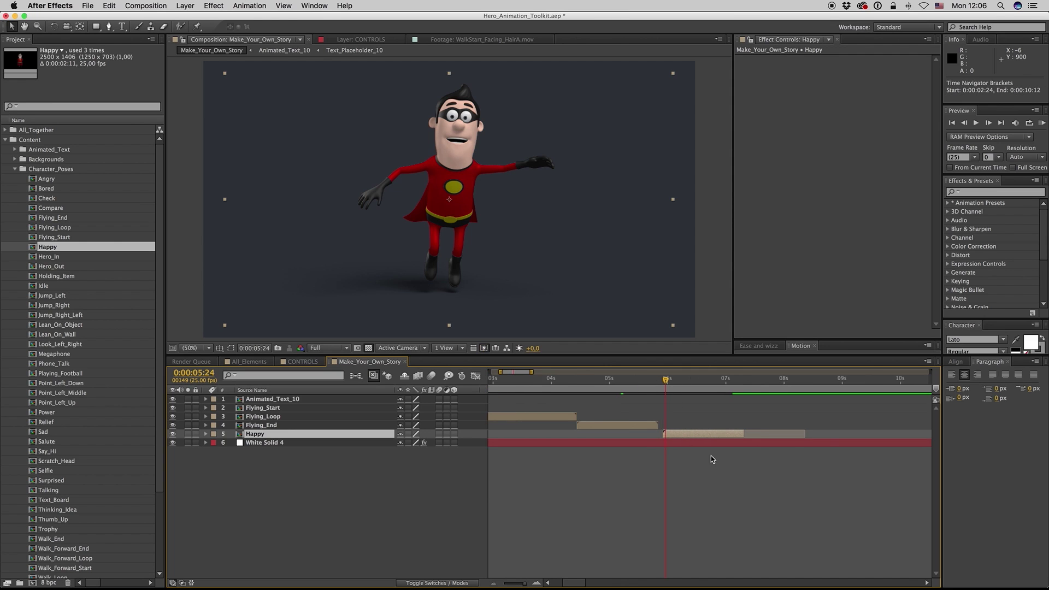
key(semicolon)
click(675, 435)
key(semicolon)
mouse_move(732, 436)
mouse_down()
mouse_move(704, 437)
mouse_move(732, 436)
mouse_up()
Scrub the sequence from 0:00:07:23 back to 0:00:03:11 to preview it.
key(semicolon)
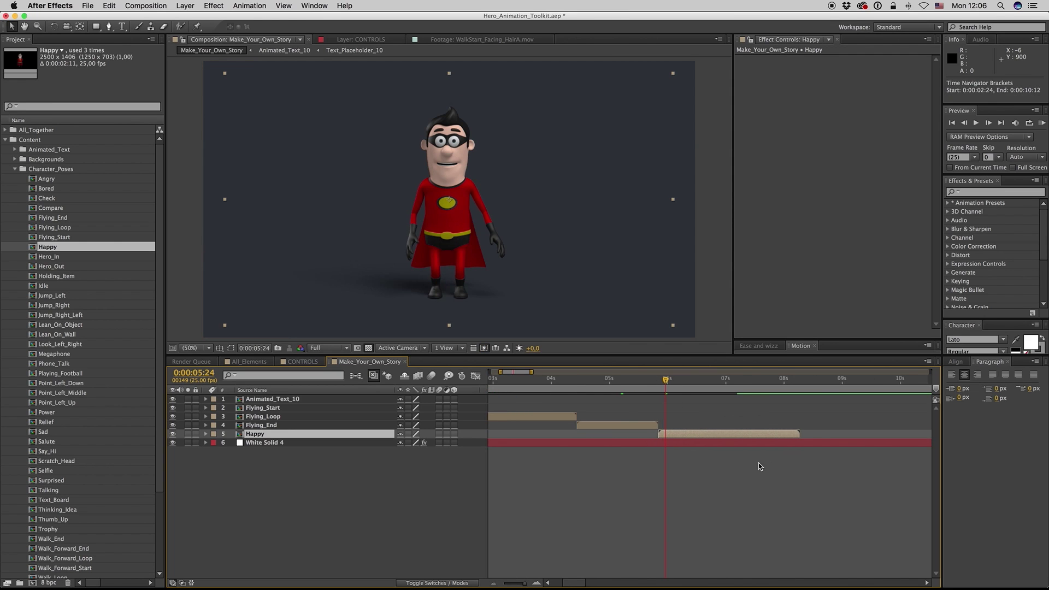
key(semicolon)
click(704, 381)
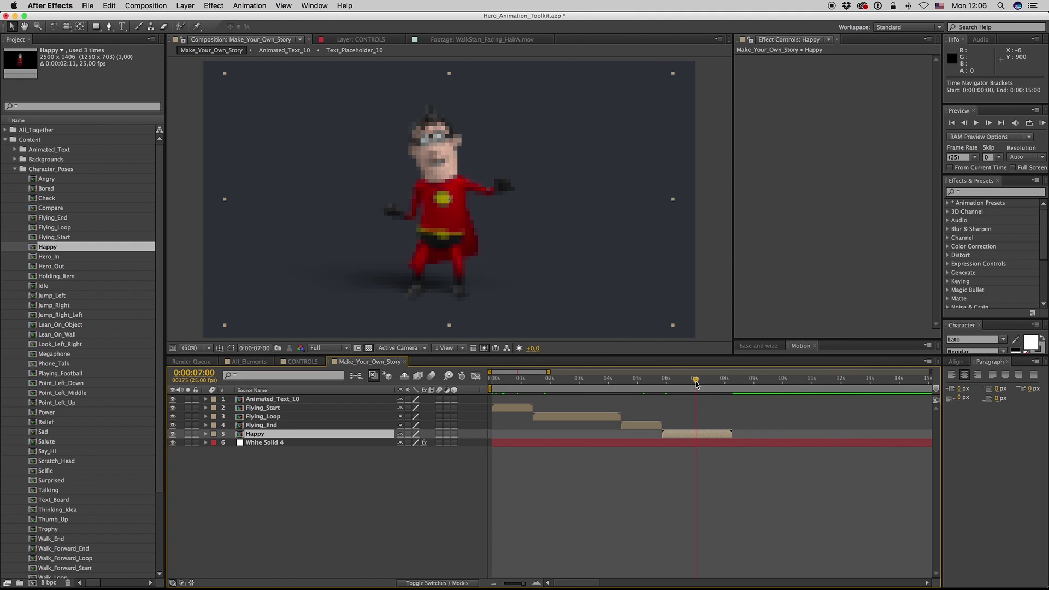
click(722, 379)
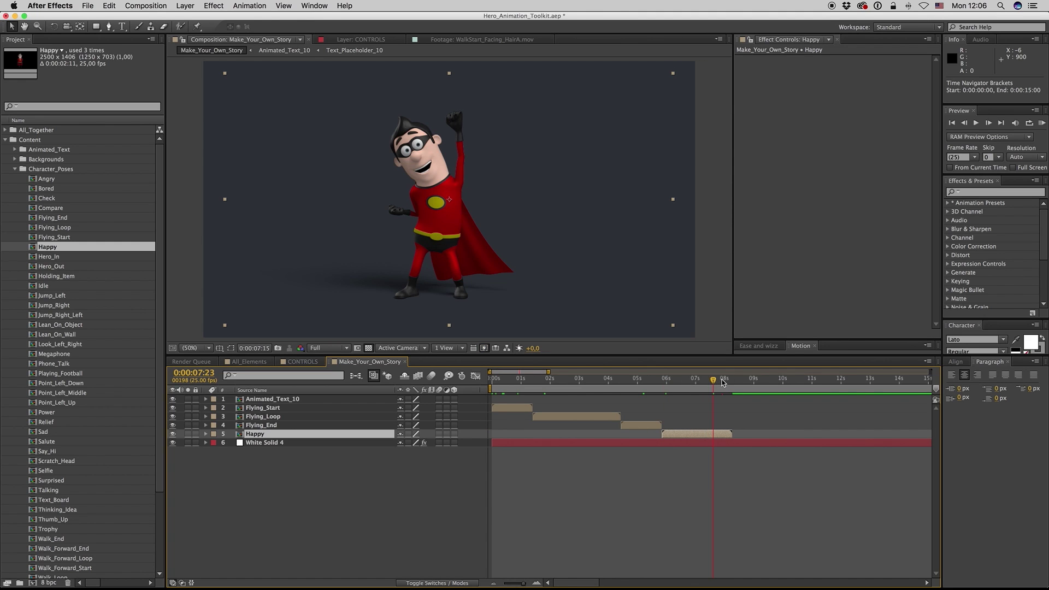
click(644, 379)
drag(644, 382, 592, 380)
Duplicate Flying_Loop and shift the copy, Flying_End and Happy after the first loop.
click(591, 416)
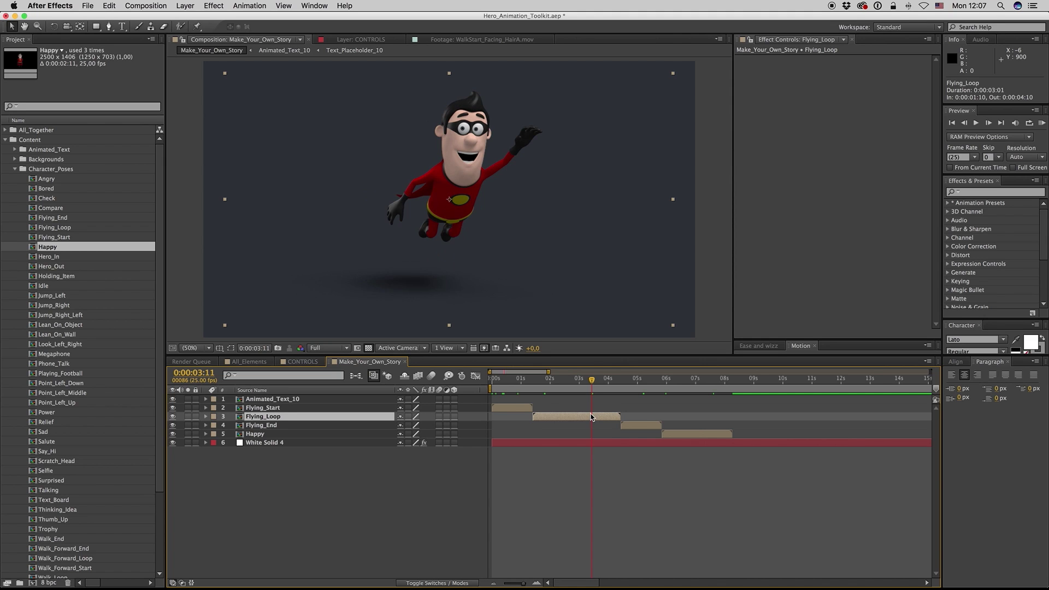
key(super+d)
click(596, 425)
shift+click(680, 444)
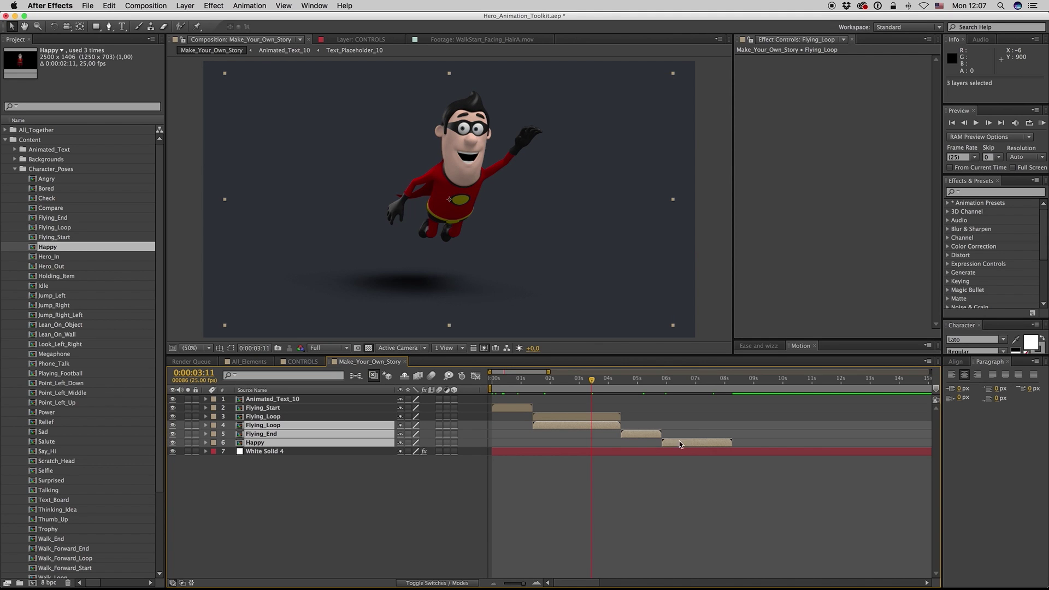
drag(543, 427, 632, 427)
Check the join between the two Flying_Loop clips and deselect the moved layers.
click(625, 378)
key(equal)
key(equal)
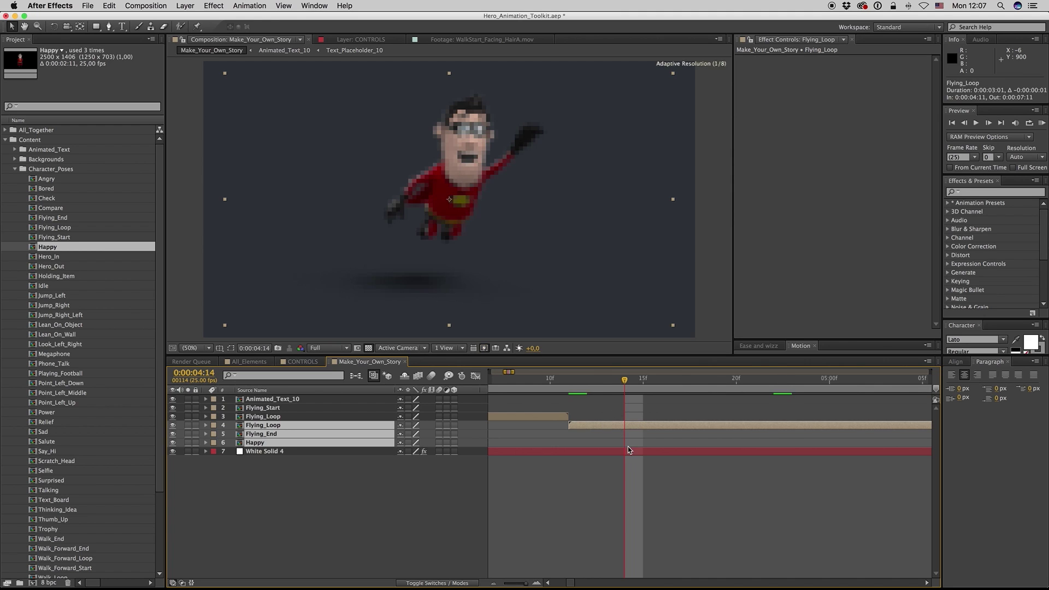
key(minus)
key(minus)
click(670, 493)
key(space)
key(space)
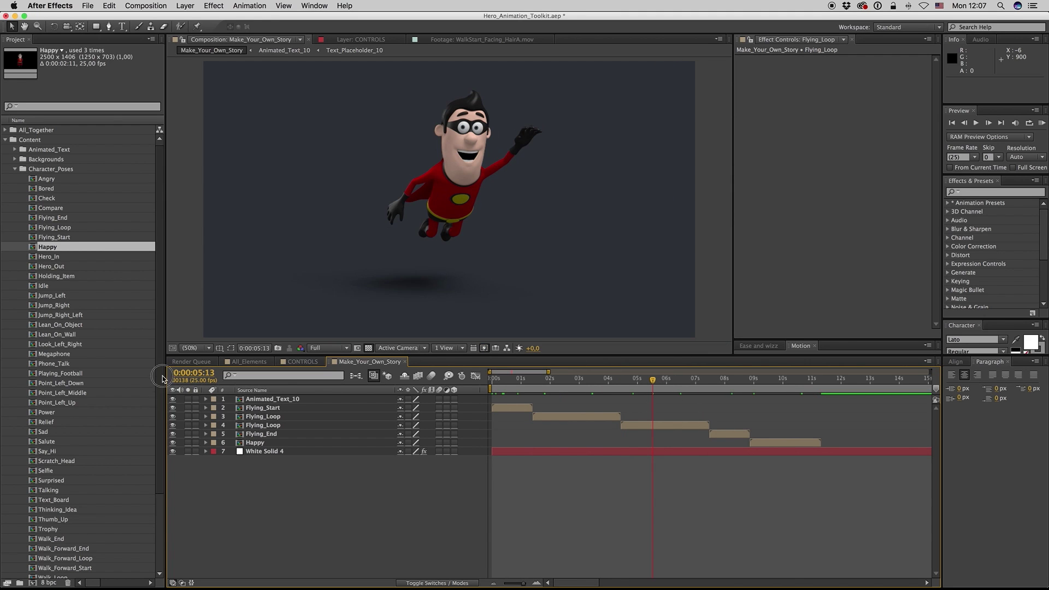
Duplicate the Happy layer, swap the copy for the Compare pose, and place it below Happy.
scroll(148, 431, down, 3)
click(69, 499)
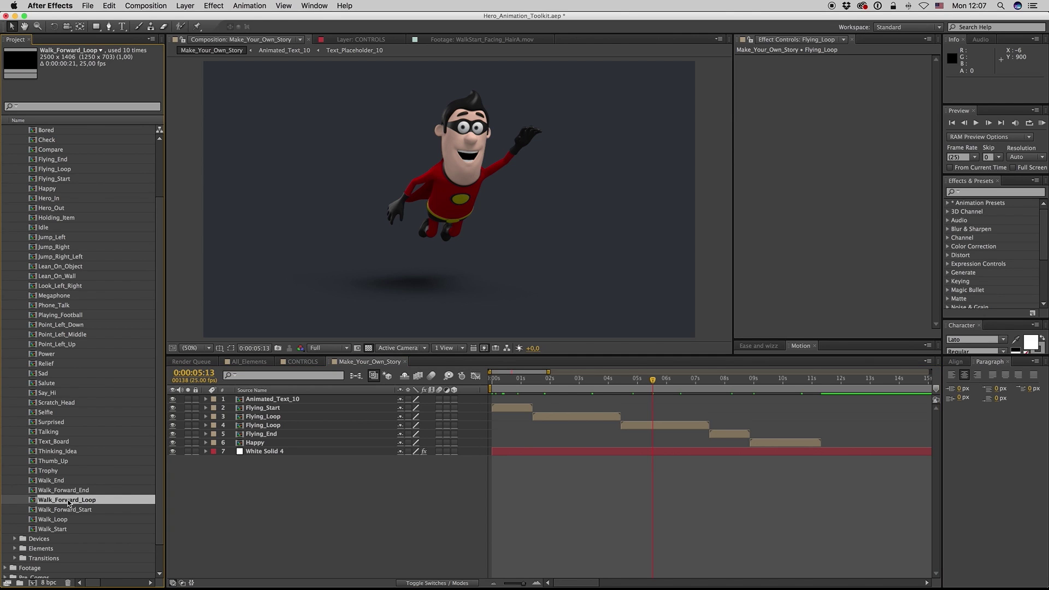
click(784, 379)
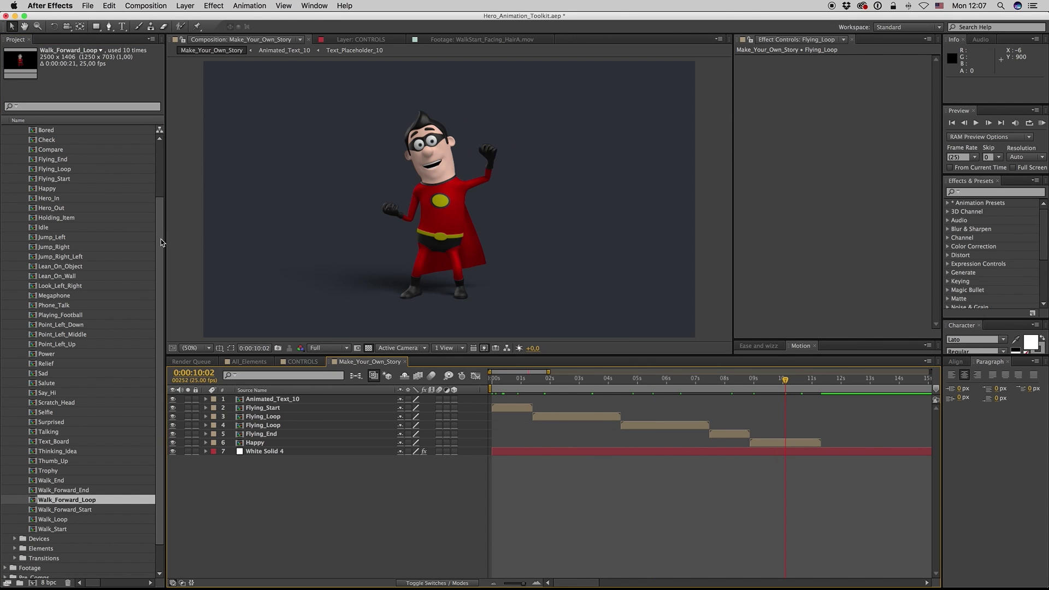
scroll(160, 239, up, 1)
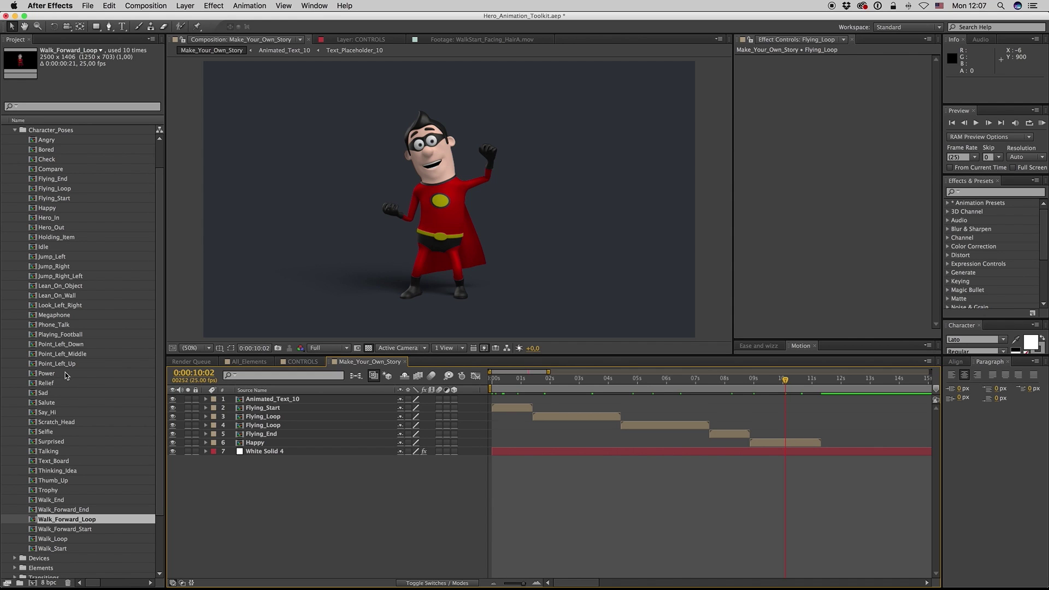
click(87, 170)
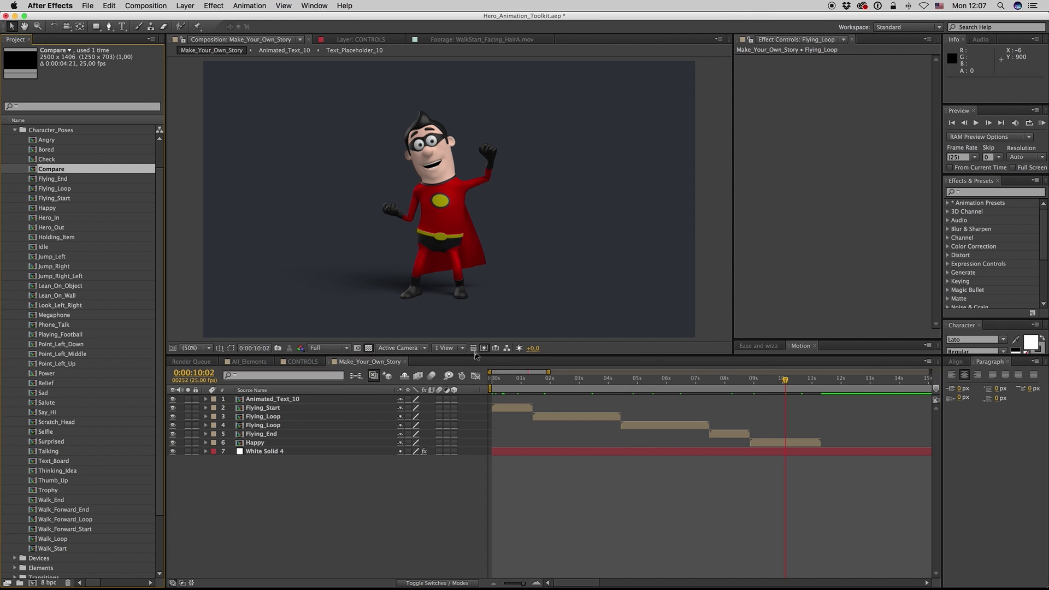
click(790, 444)
key(super+d)
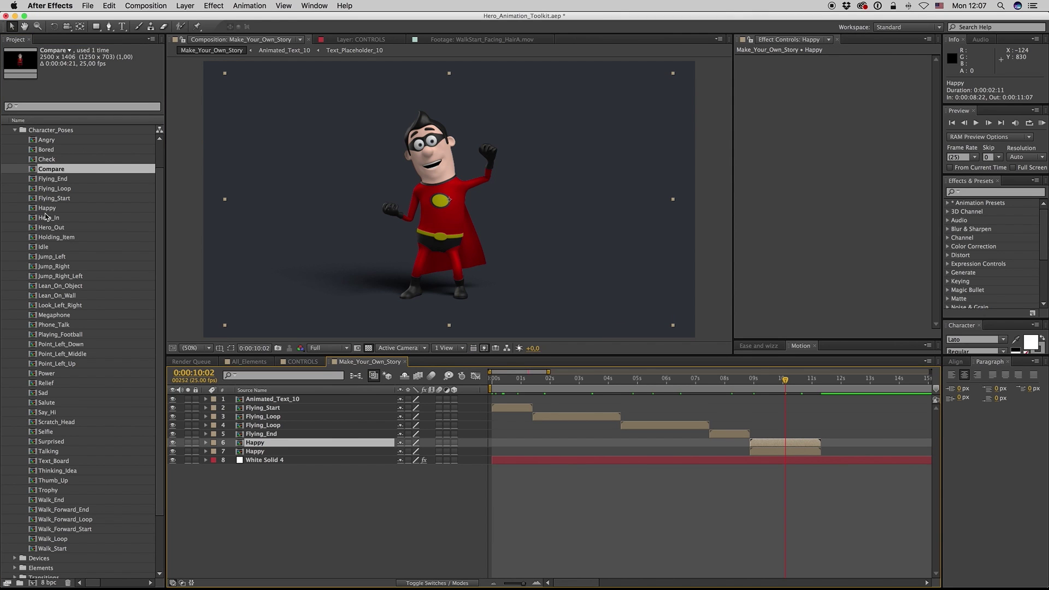
drag(51, 173, 389, 478)
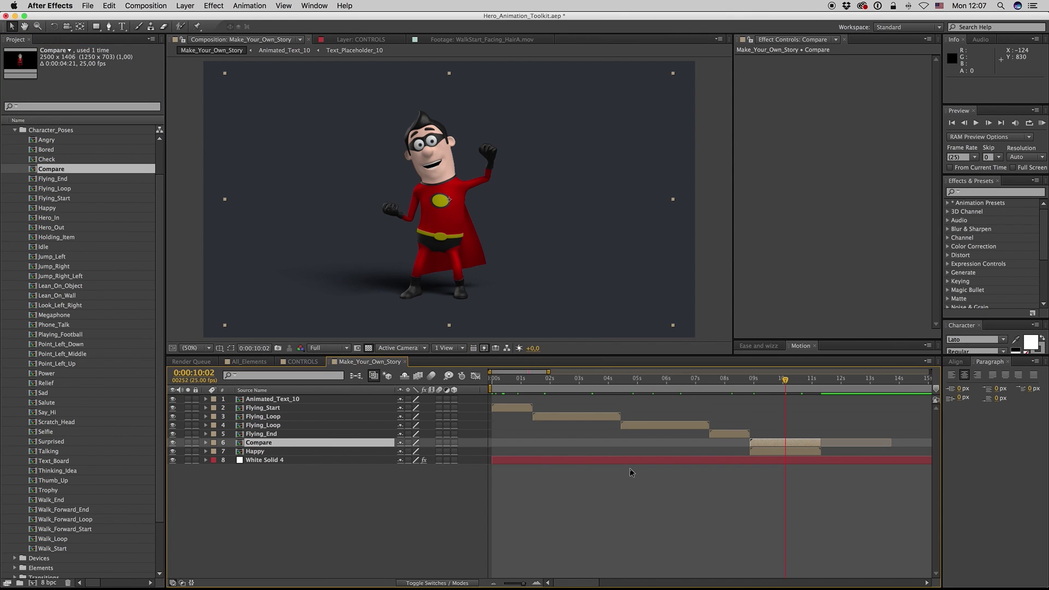
drag(264, 447, 263, 455)
Start the Compare clip where Happy ends and extend it to about 16 seconds.
drag(776, 451, 857, 452)
click(835, 382)
key(equal)
key(equal)
key(equal)
key(equal)
key(minus)
key(minus)
click(739, 434)
click(750, 383)
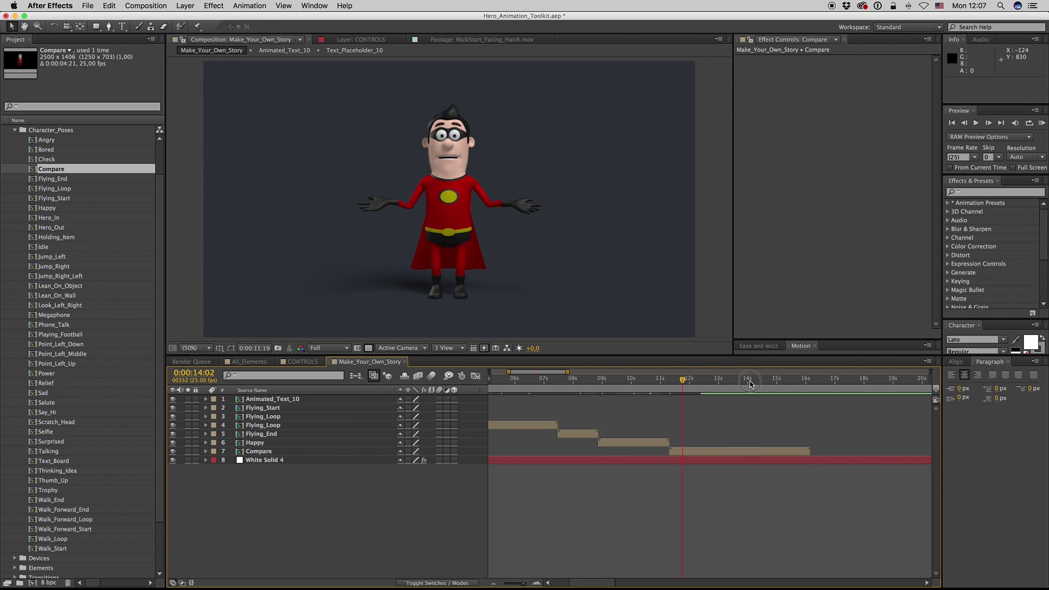
Open Compare, check its laptop and phone placeholders, then open All_Elements_Developmnet.
double_click(761, 451)
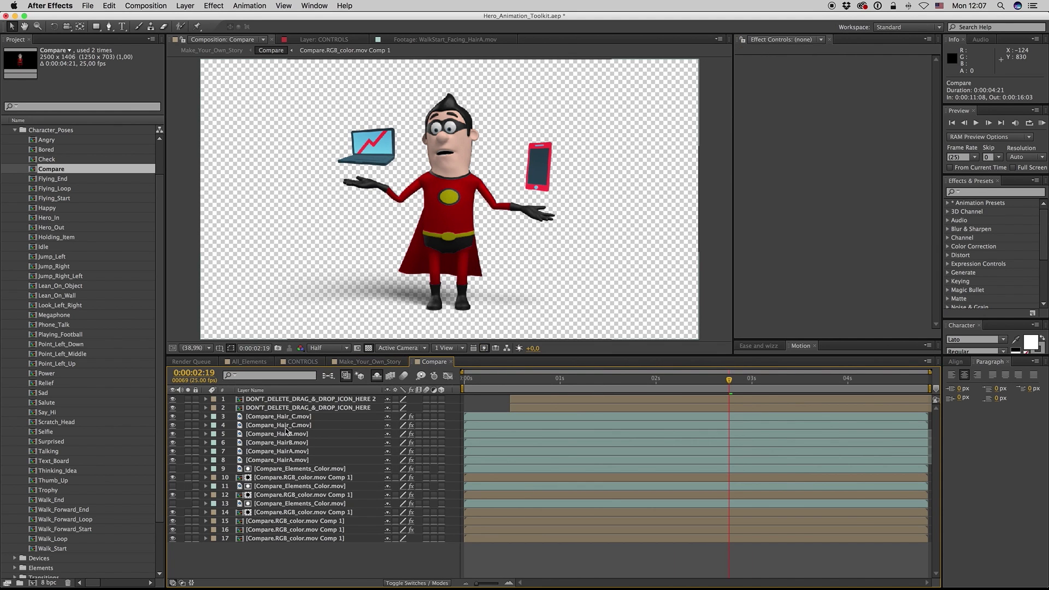
click(321, 400)
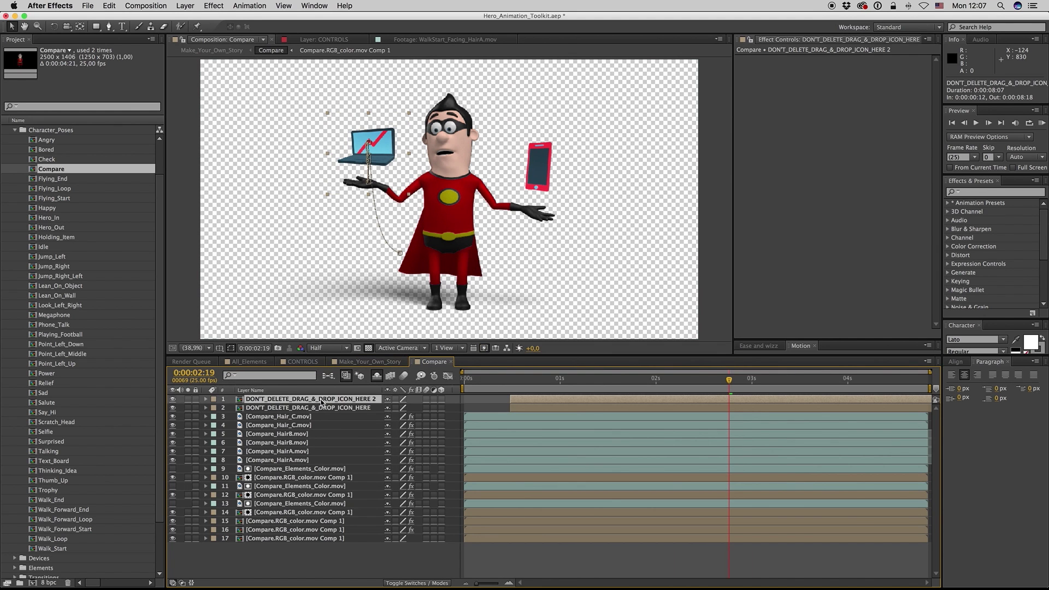
click(347, 409)
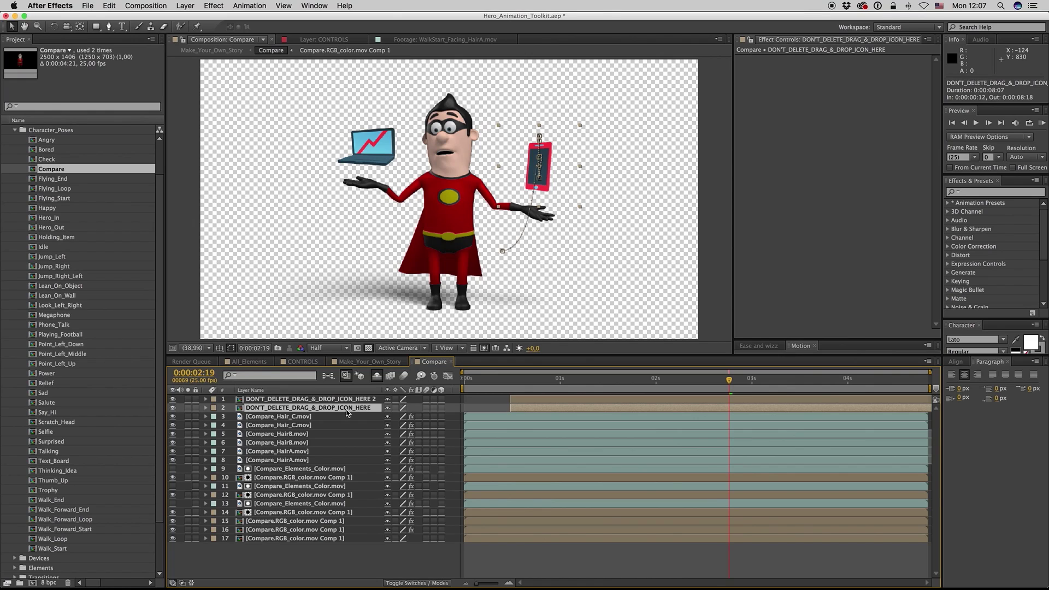
click(243, 362)
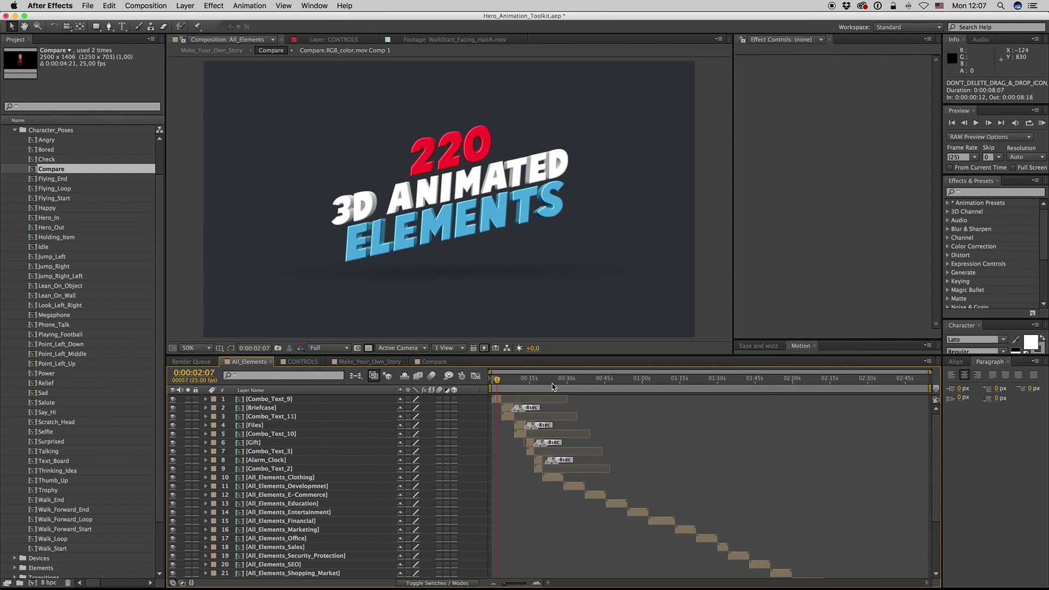
click(573, 487)
double_click(573, 487)
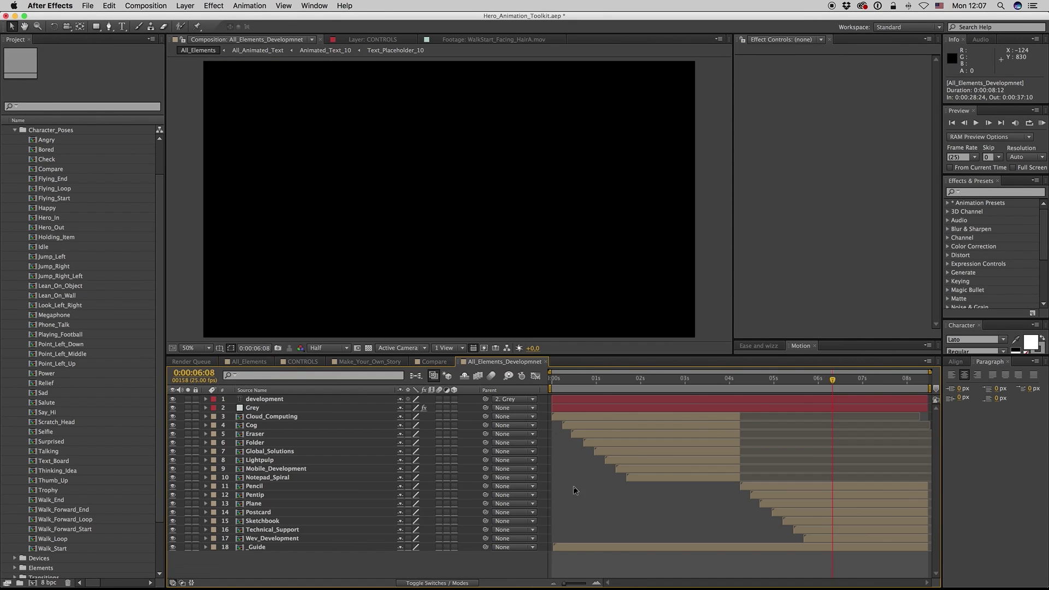
Reveal Cloud_Computing's source in the Elements › Development folder, then return to Compare.
click(690, 419)
right_click(689, 419)
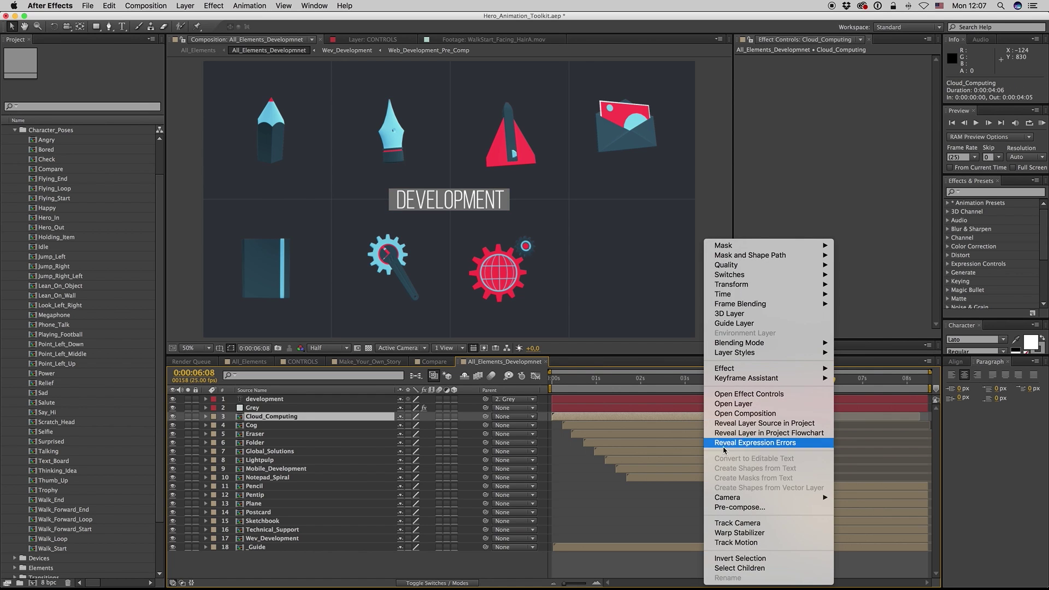
click(765, 423)
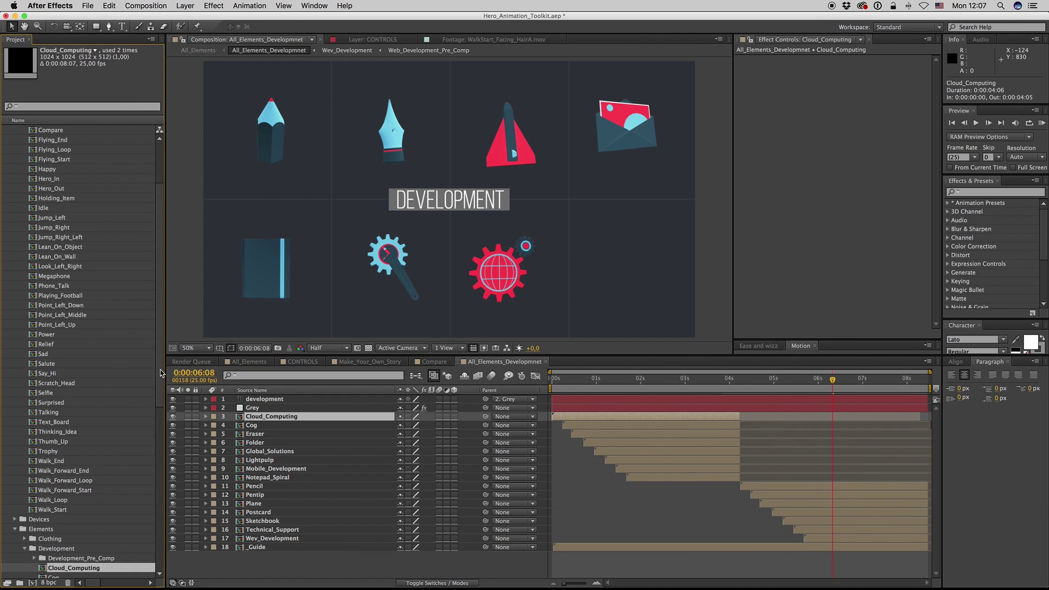
scroll(39, 309, down, 10)
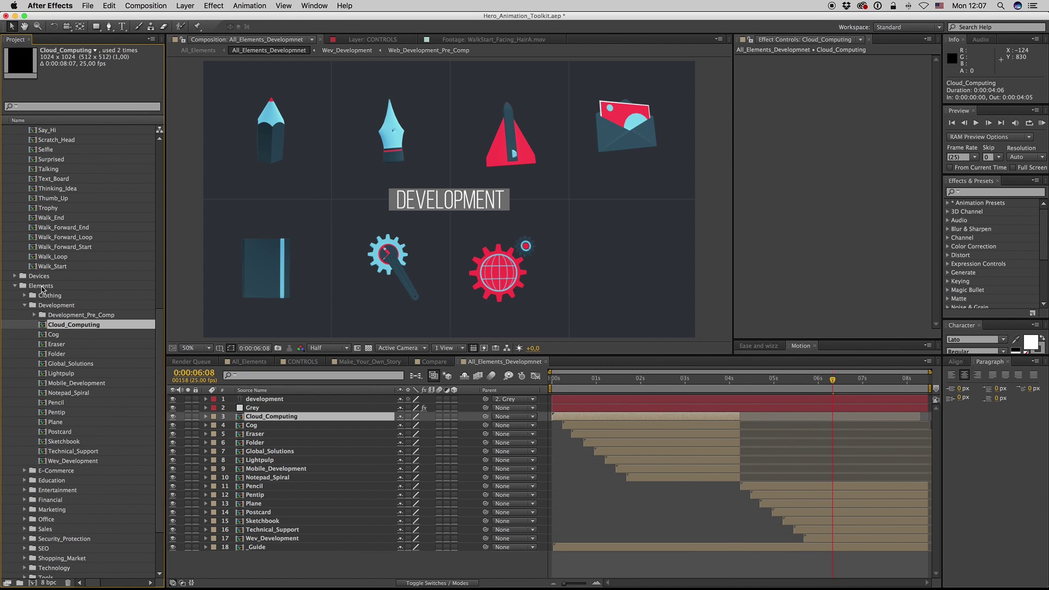
click(42, 287)
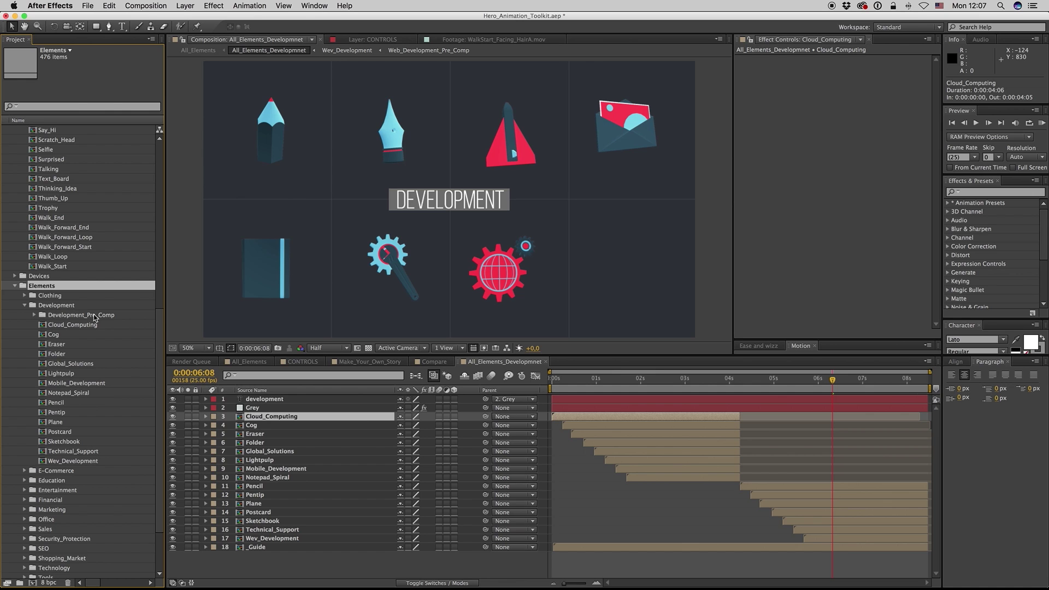
click(433, 362)
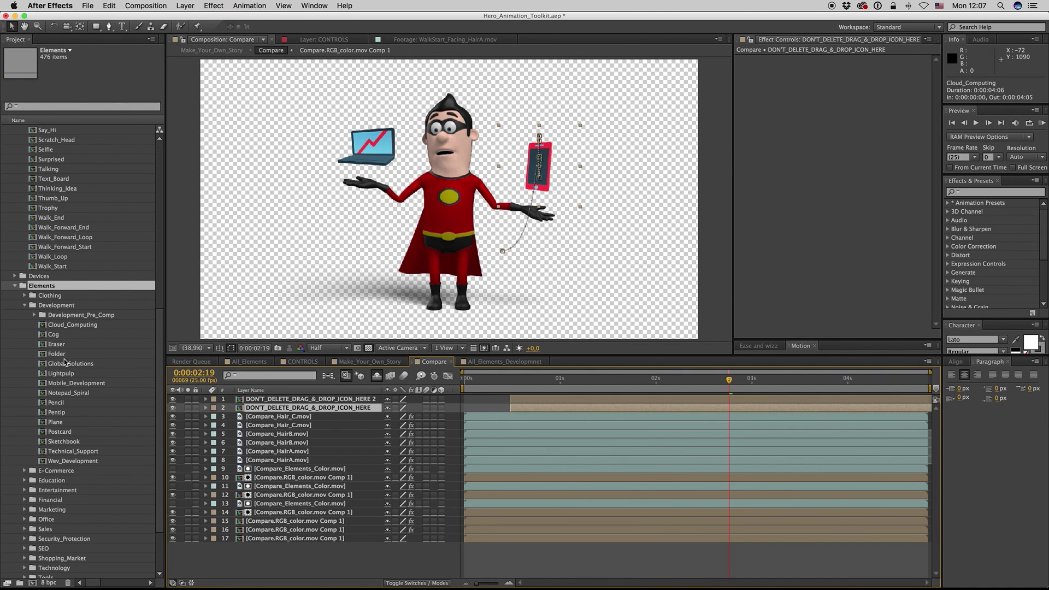
Replace the phone placeholder with Folder and the laptop with Notepad_Spiral.
click(57, 354)
drag(57, 359, 298, 421)
key(super+Up)
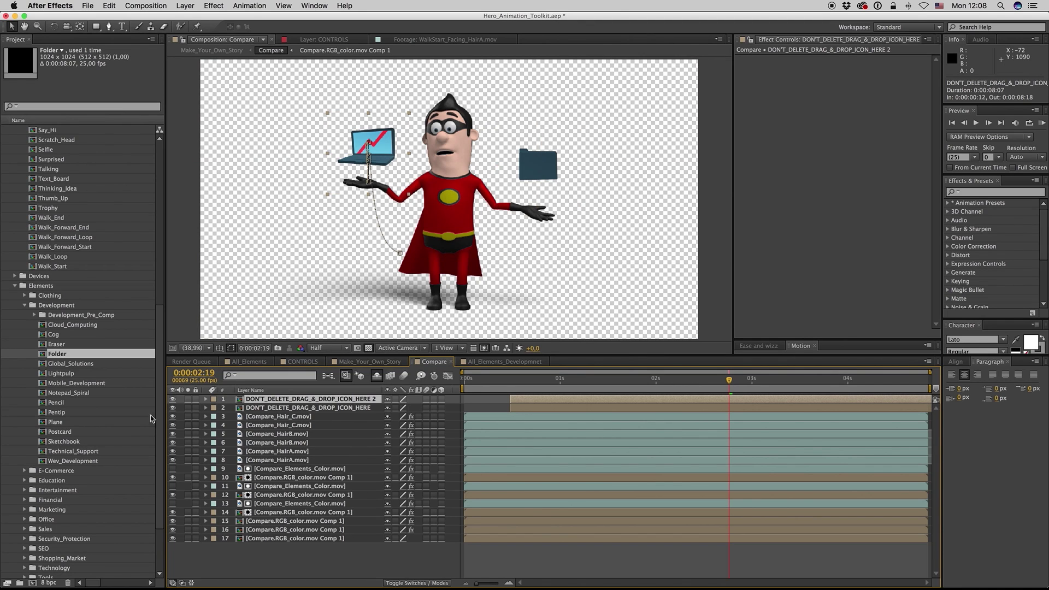
drag(69, 396, 328, 428)
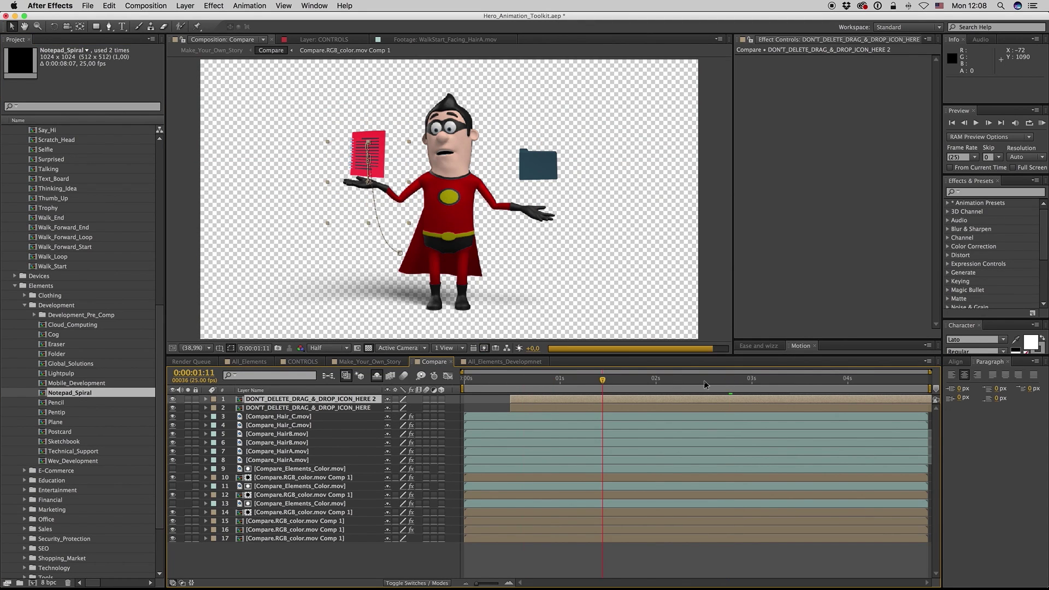
Close the Compare and Development comps and review the Compare section in the story.
click(817, 382)
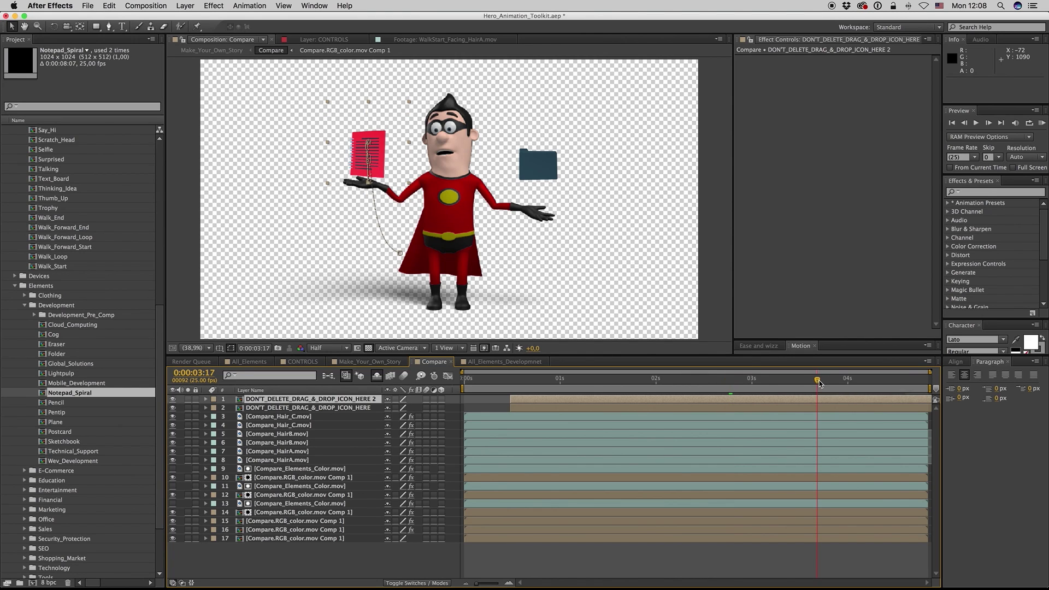
click(452, 361)
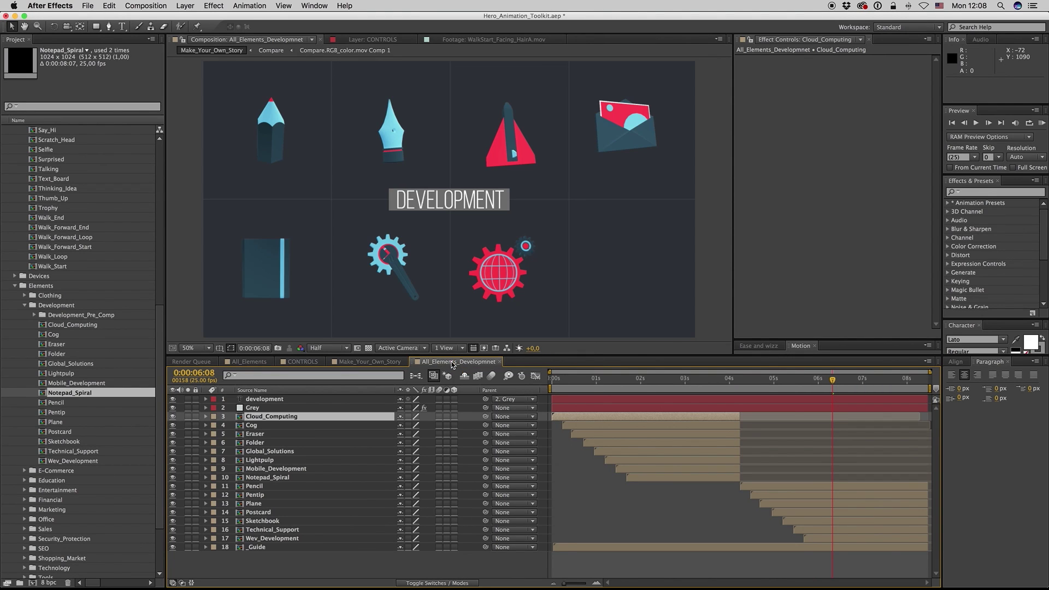
click(498, 361)
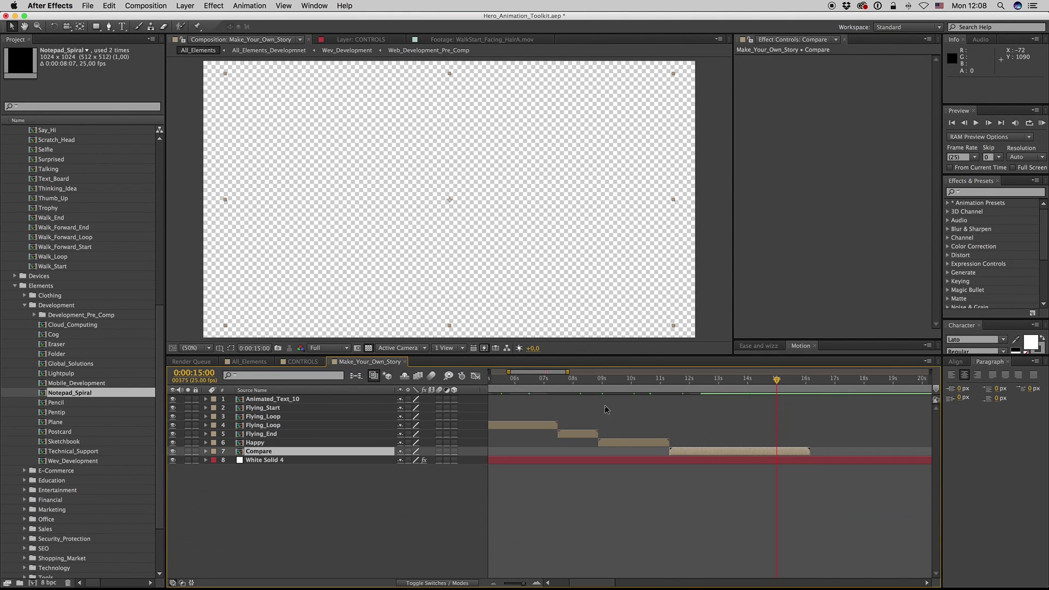
click(741, 379)
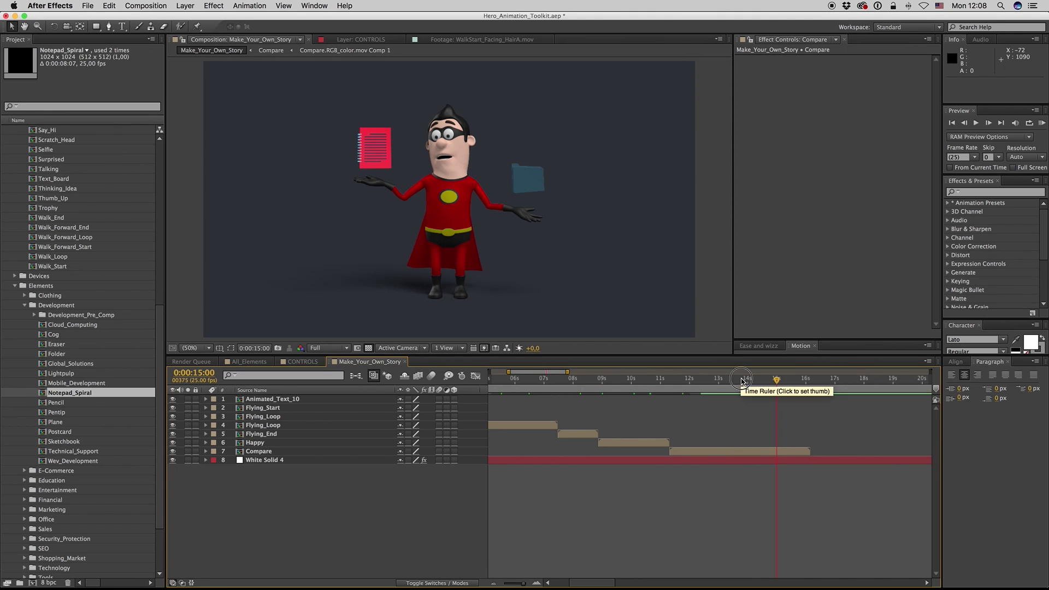
click(694, 451)
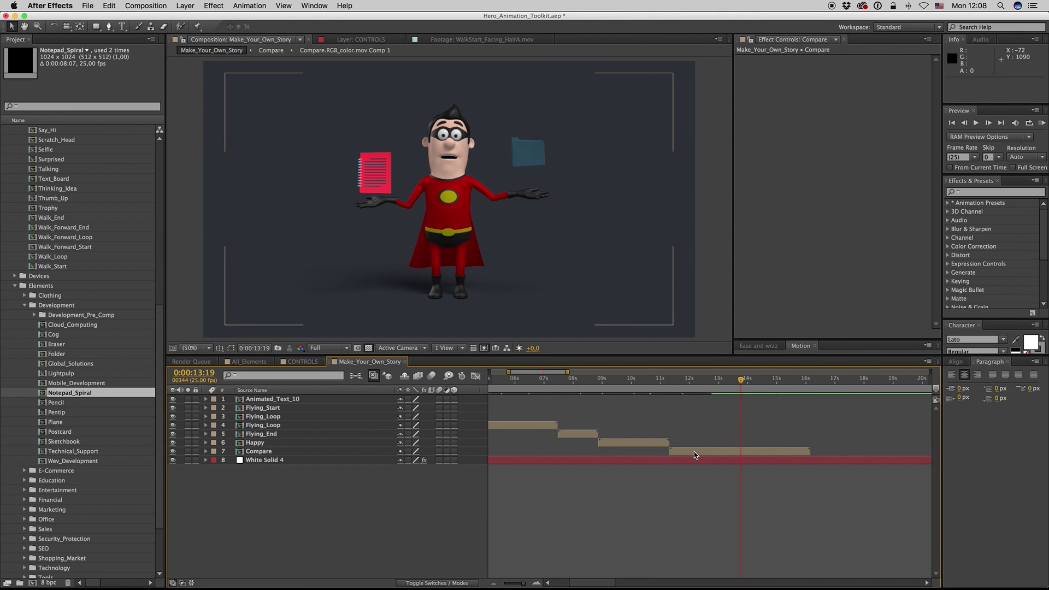
click(24, 306)
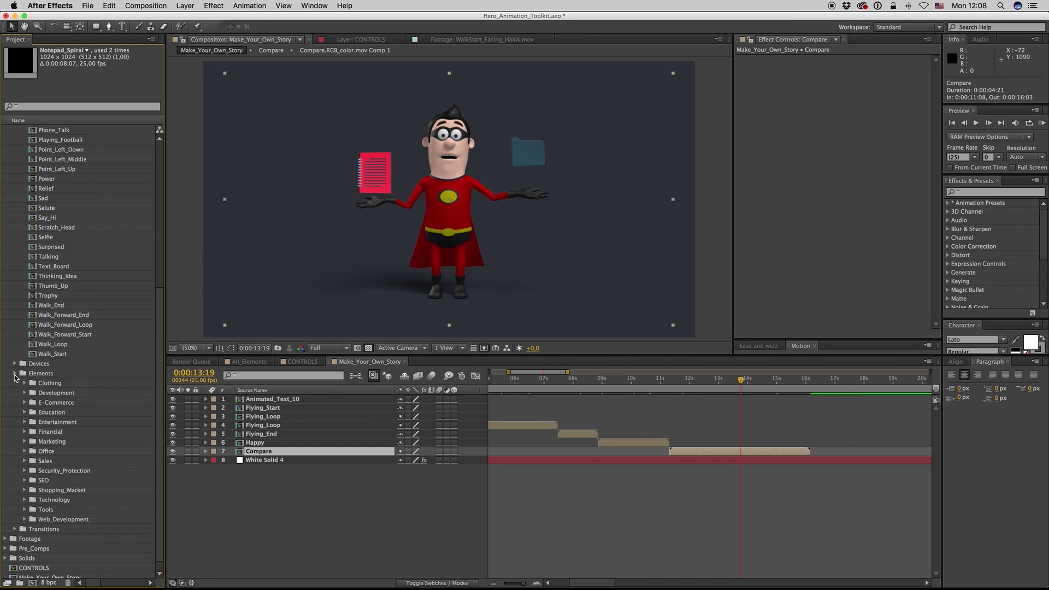
Open All_Animated_Combo_Text at 0:00:04:10 and inspect the Combo_Text_8 title.
scroll(19, 174, up, 8)
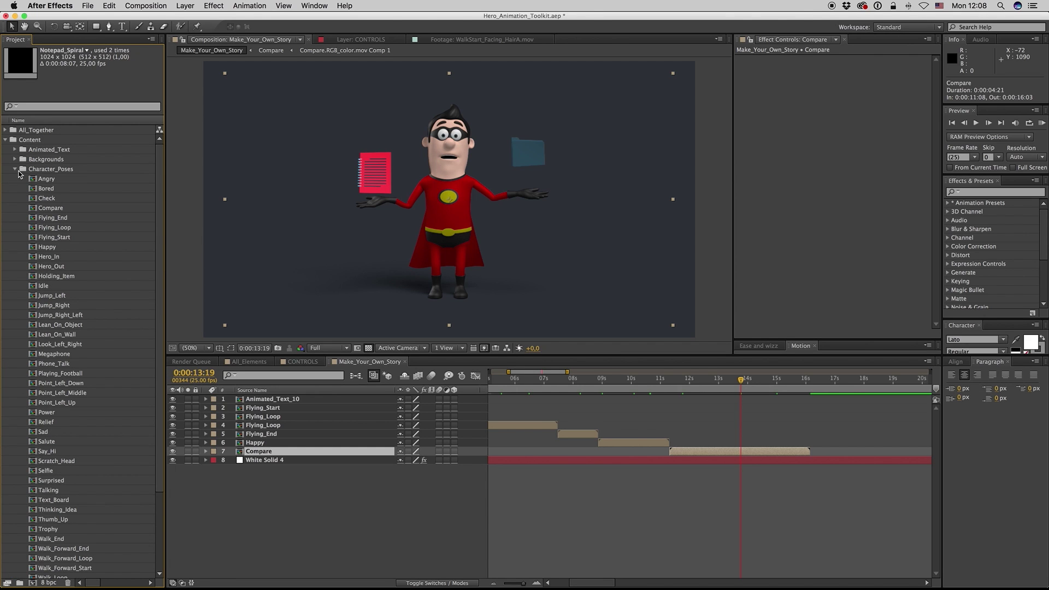
click(15, 168)
click(6, 130)
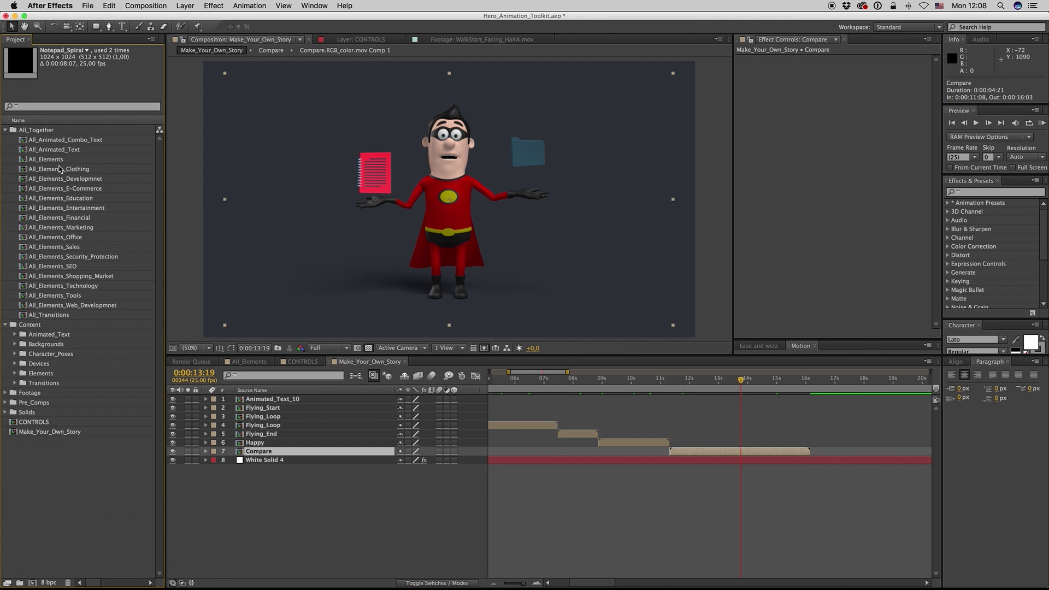
double_click(70, 141)
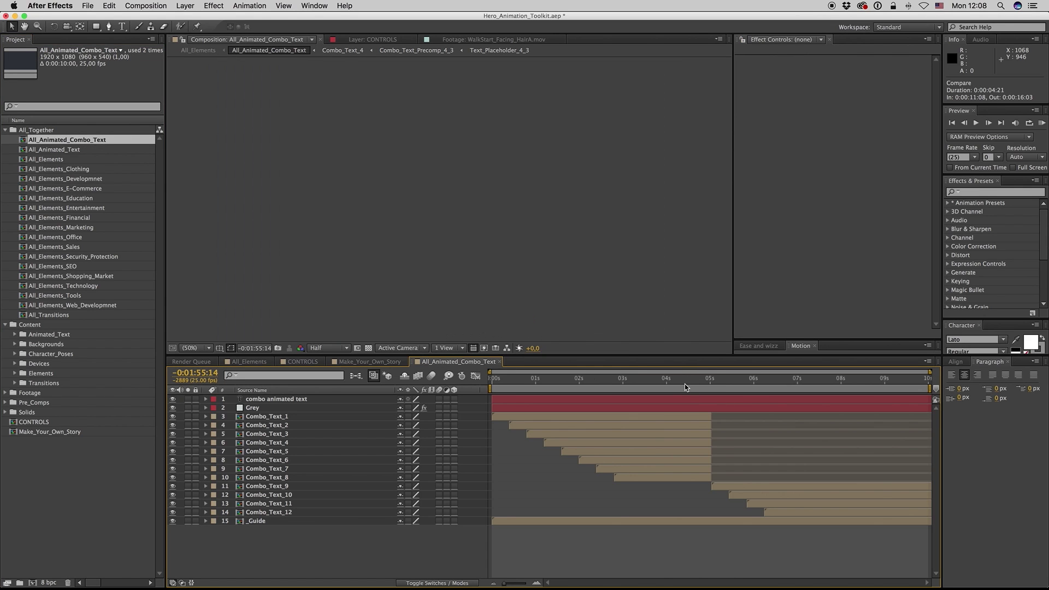
click(684, 385)
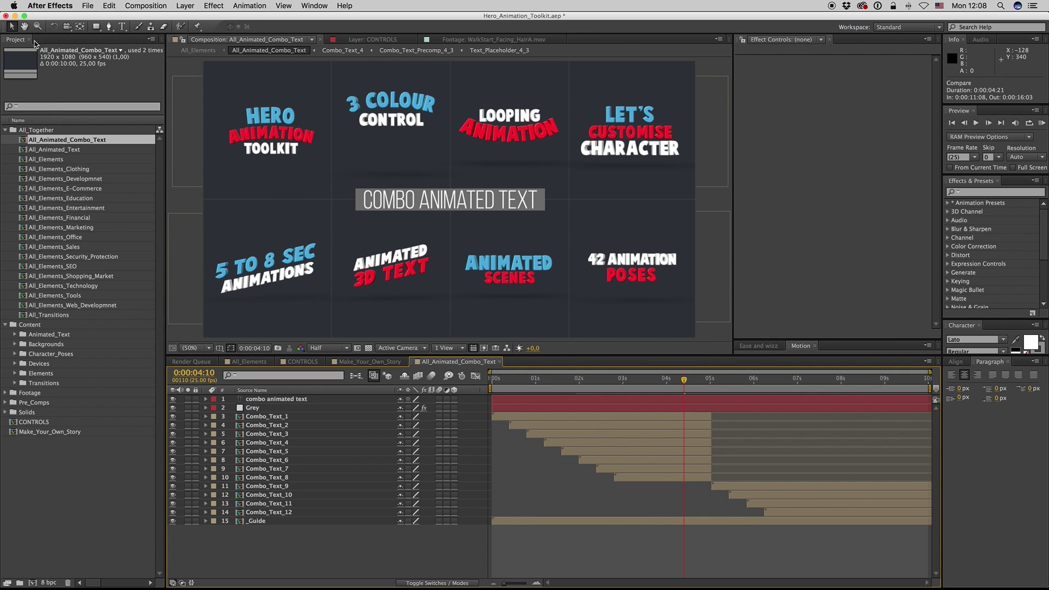
click(635, 280)
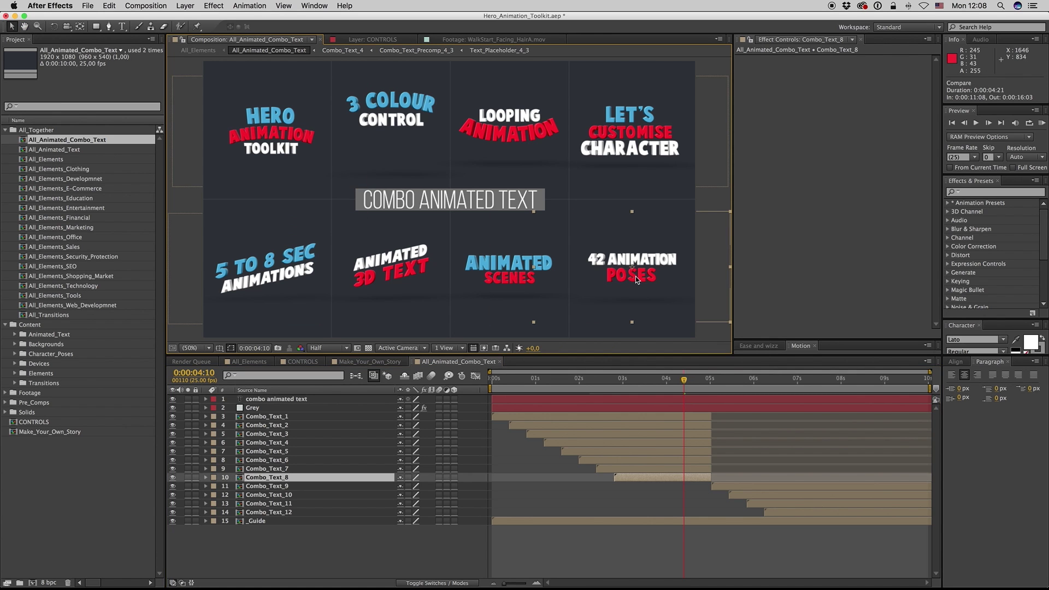
double_click(636, 280)
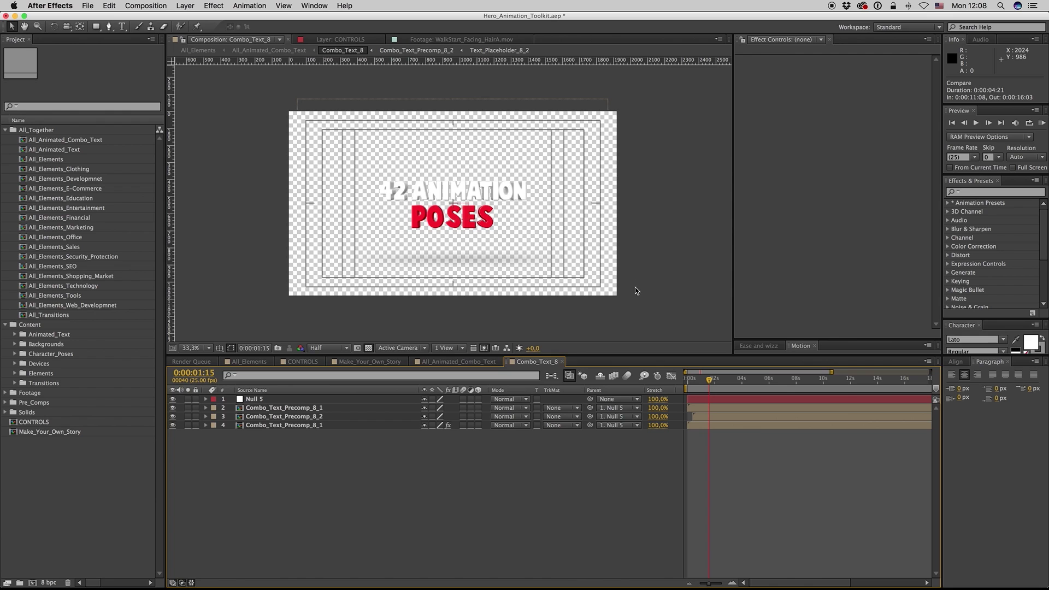
click(563, 362)
Reveal Combo_Text_8's source in the project and add it to the Make_Your_Own_Story timeline.
right_click(667, 481)
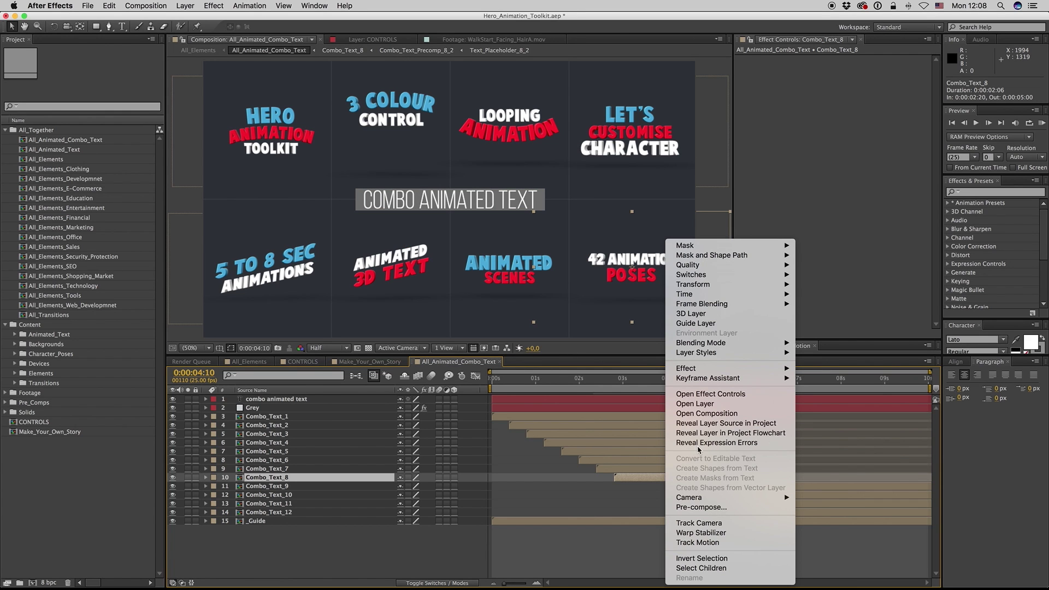
click(705, 424)
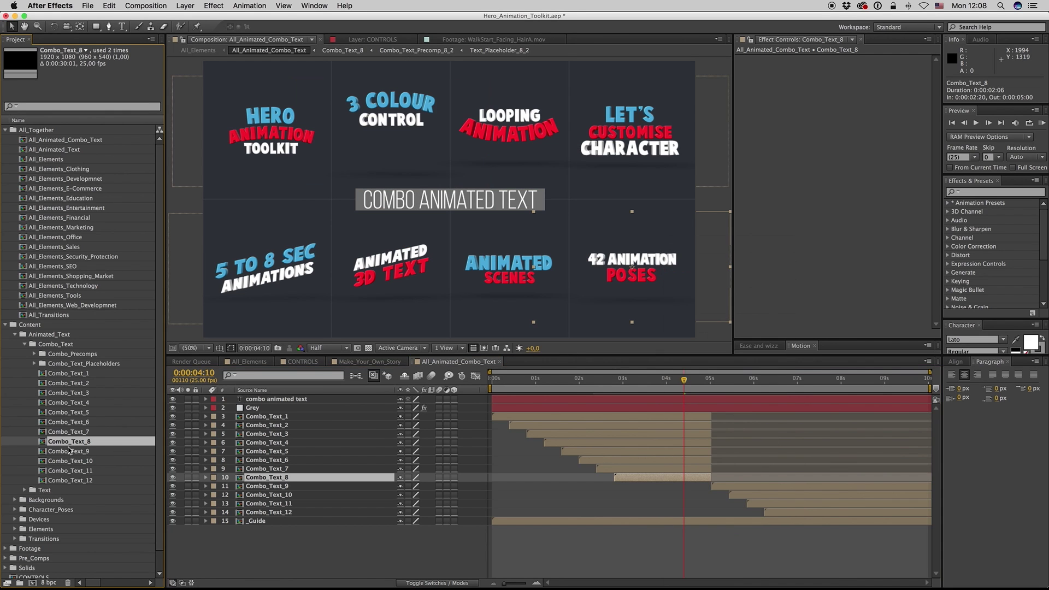
click(374, 362)
drag(75, 444, 807, 508)
scroll(728, 530, right, 5)
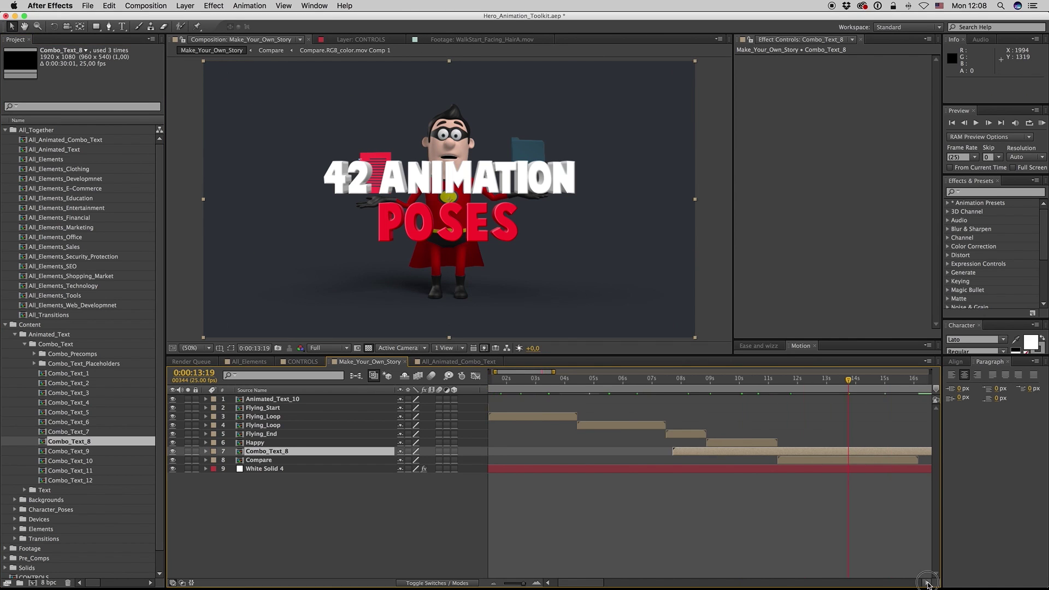
Scale the title to 50%, start it later, and move it toward the upper right.
key(s)
click(414, 459)
text(50)
key(Return)
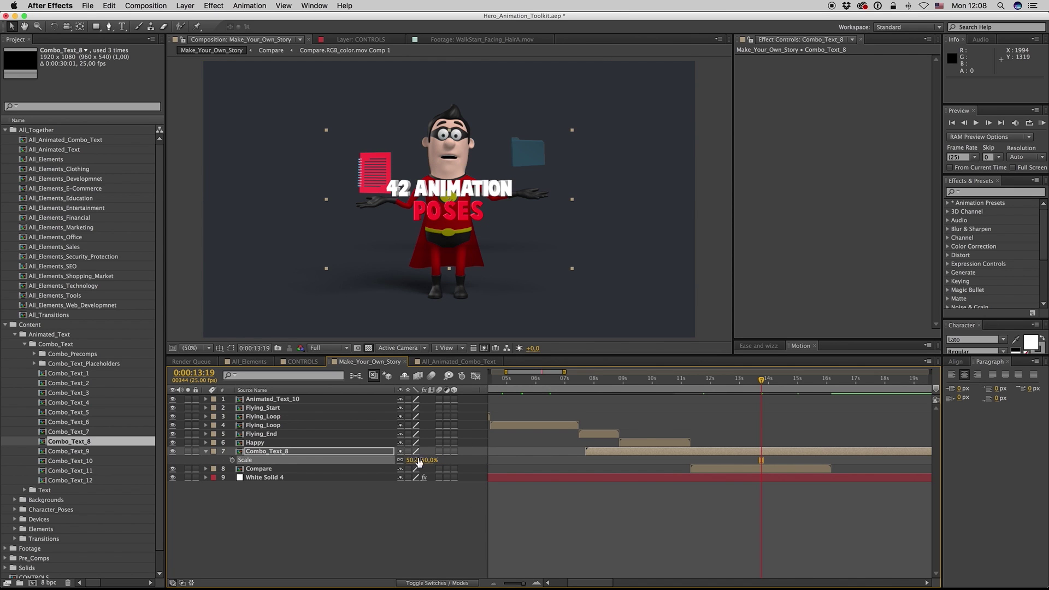
mouse_move(618, 450)
mouse_down()
mouse_move(866, 451)
mouse_move(638, 451)
mouse_up()
drag(445, 195, 597, 149)
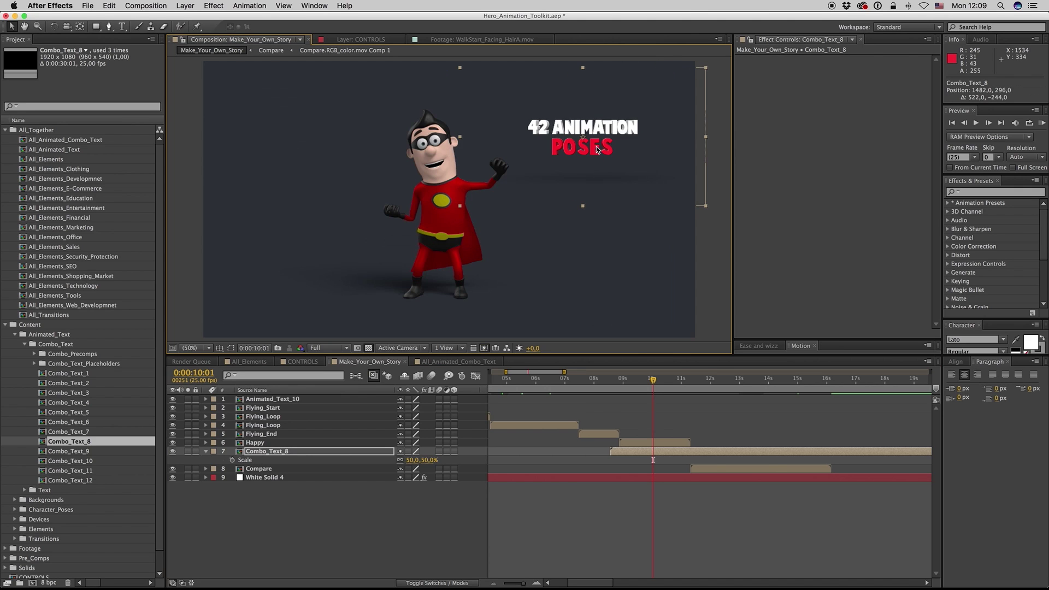
drag(585, 188, 582, 241)
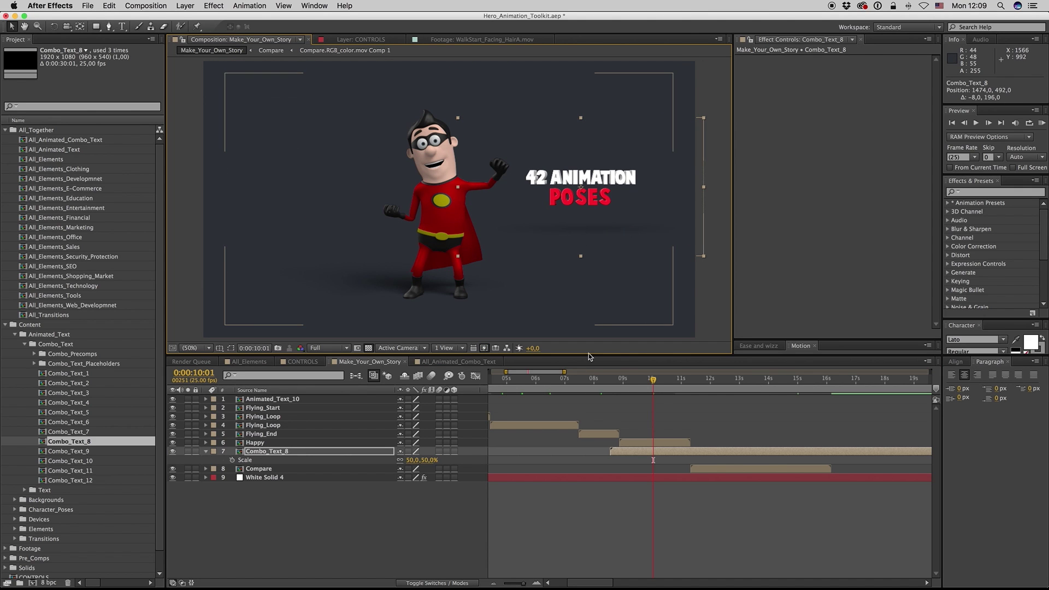
Rescale the title to 70% and nudge it up and right beside the character.
click(412, 461)
text(1)
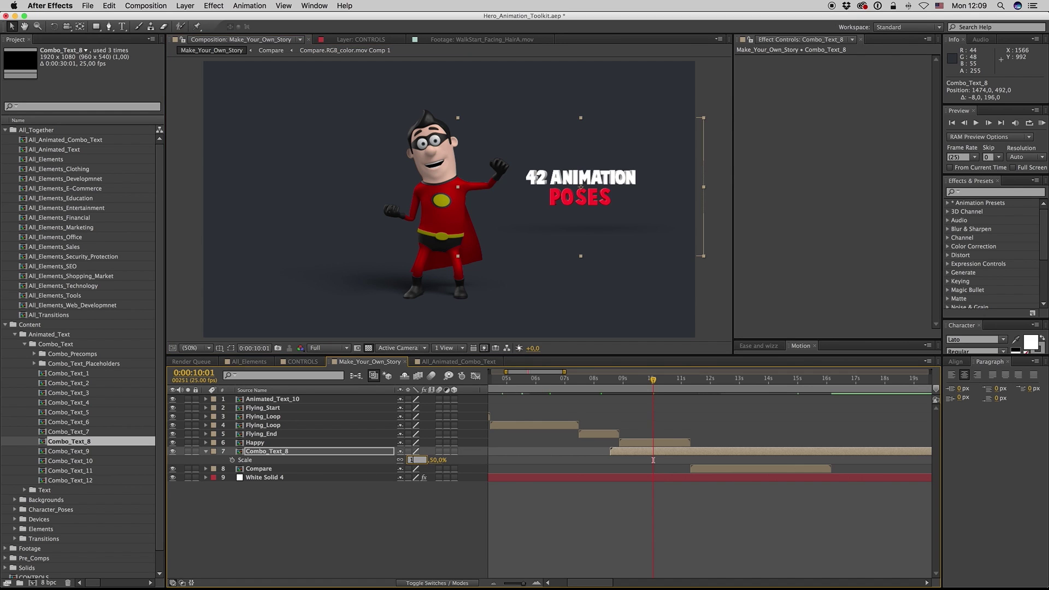
key(Return)
drag(582, 222, 536, 188)
click(414, 460)
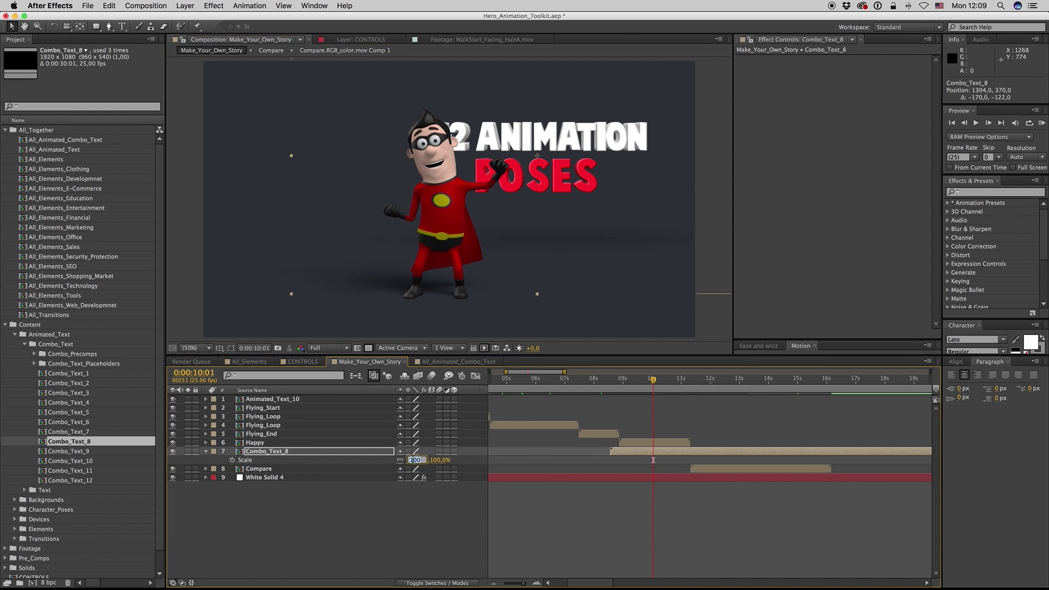
key(Return)
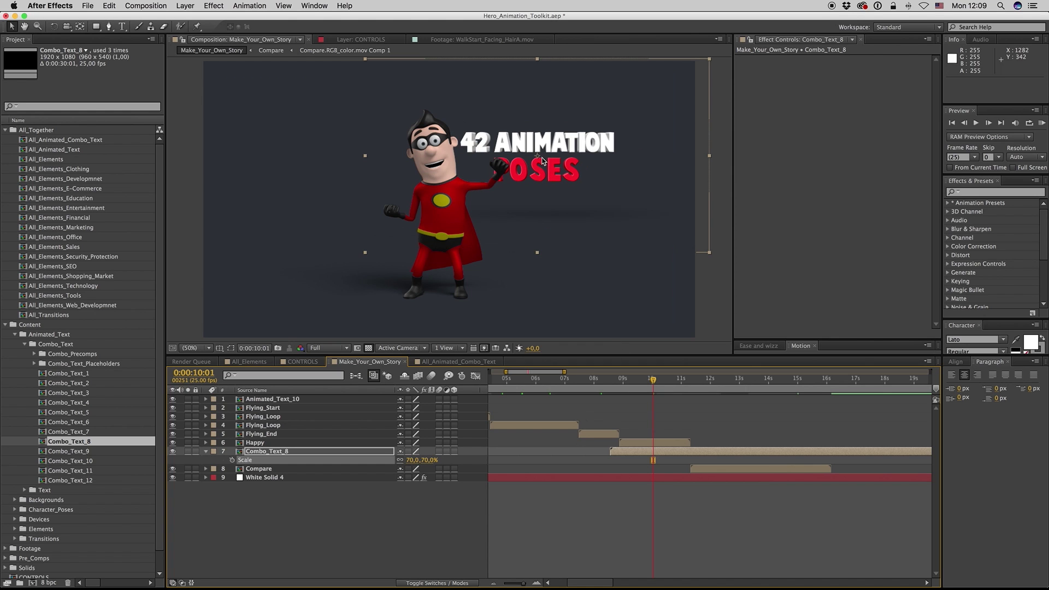
drag(580, 161, 618, 144)
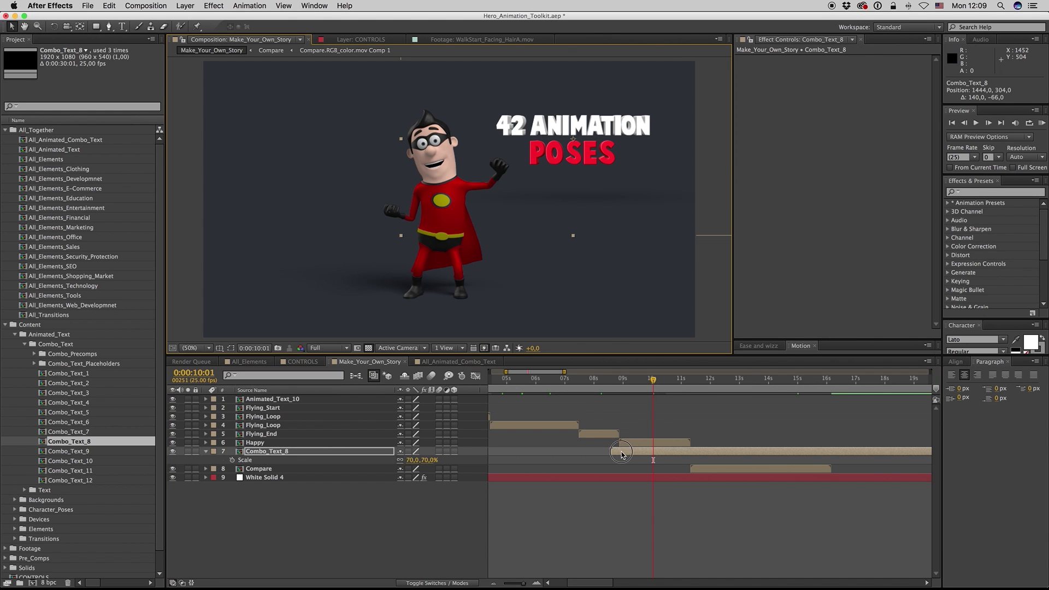
Inspect the Combo_Text_8 precomp, hide its blurred shadow layer, and close All_Animated_Combo_Text.
double_click(642, 452)
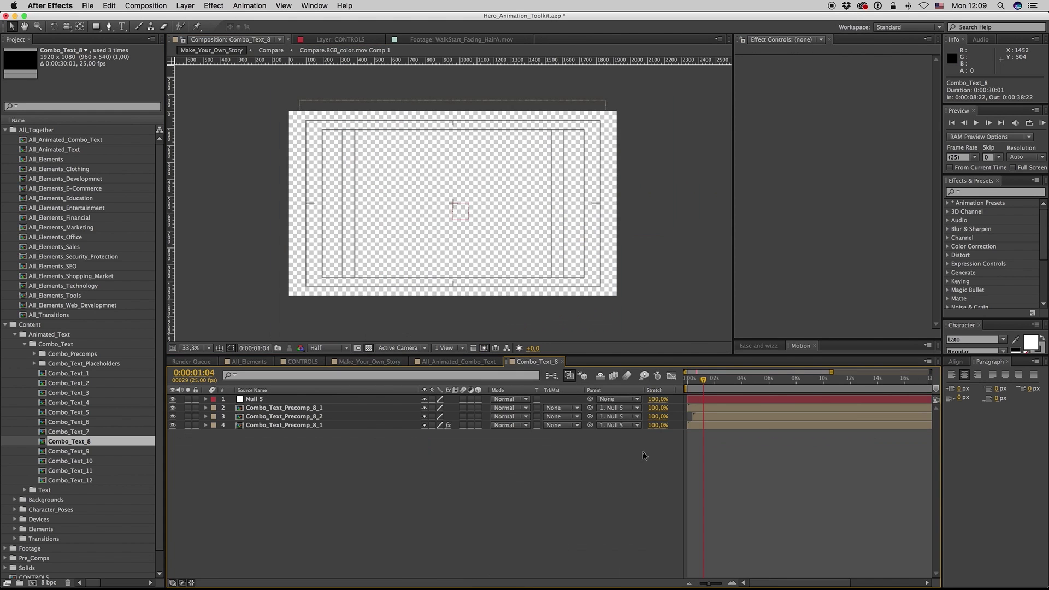
click(298, 426)
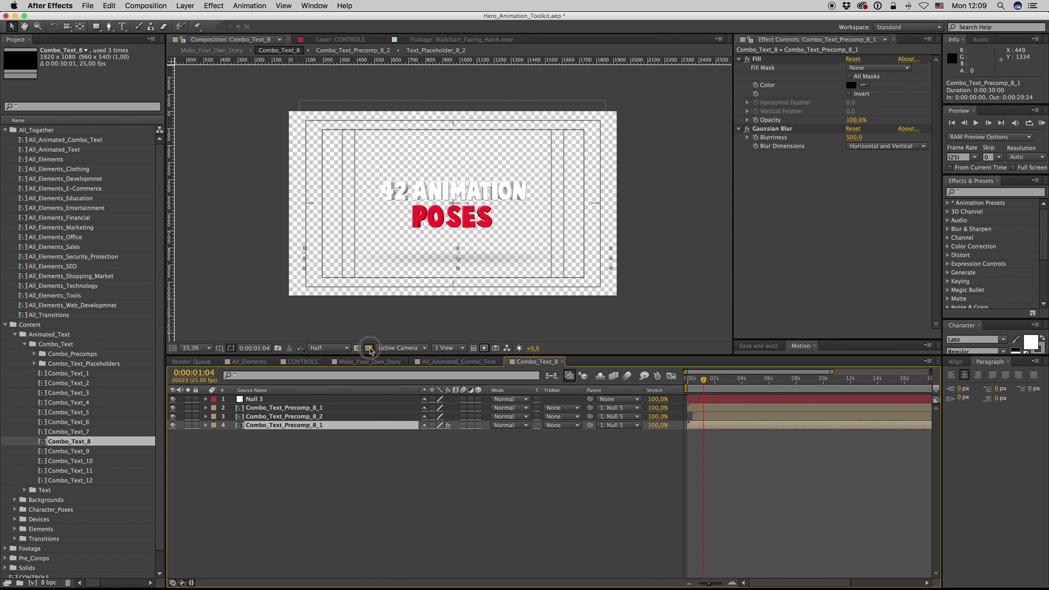
click(370, 348)
click(369, 348)
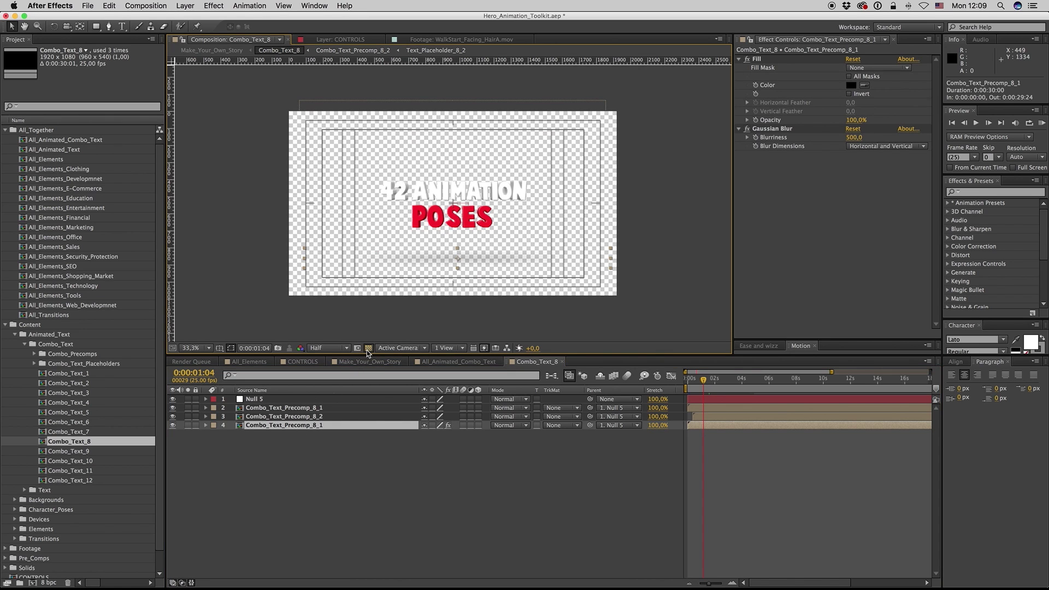
click(172, 425)
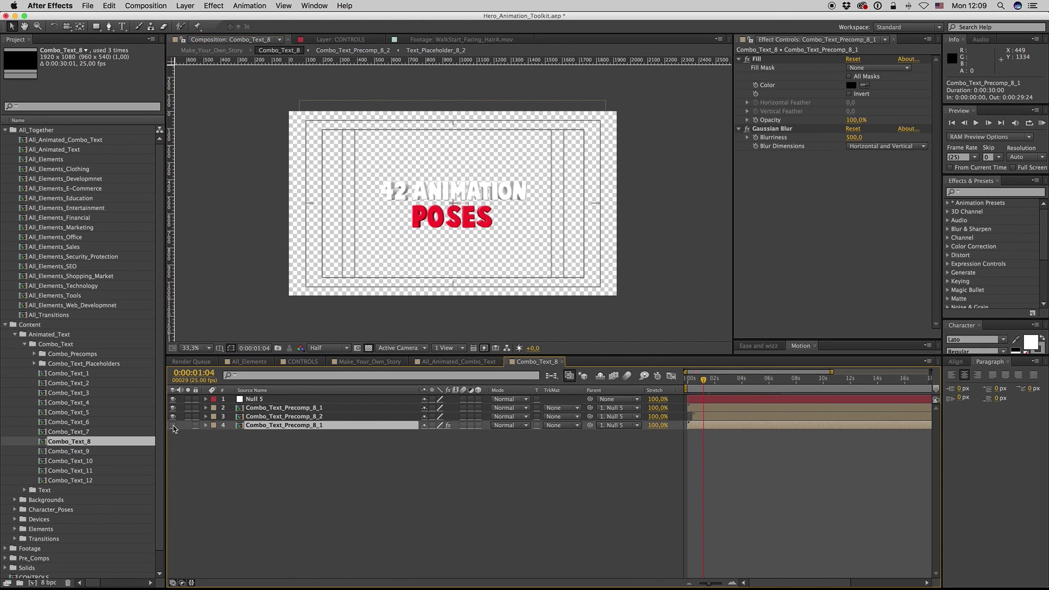
click(464, 361)
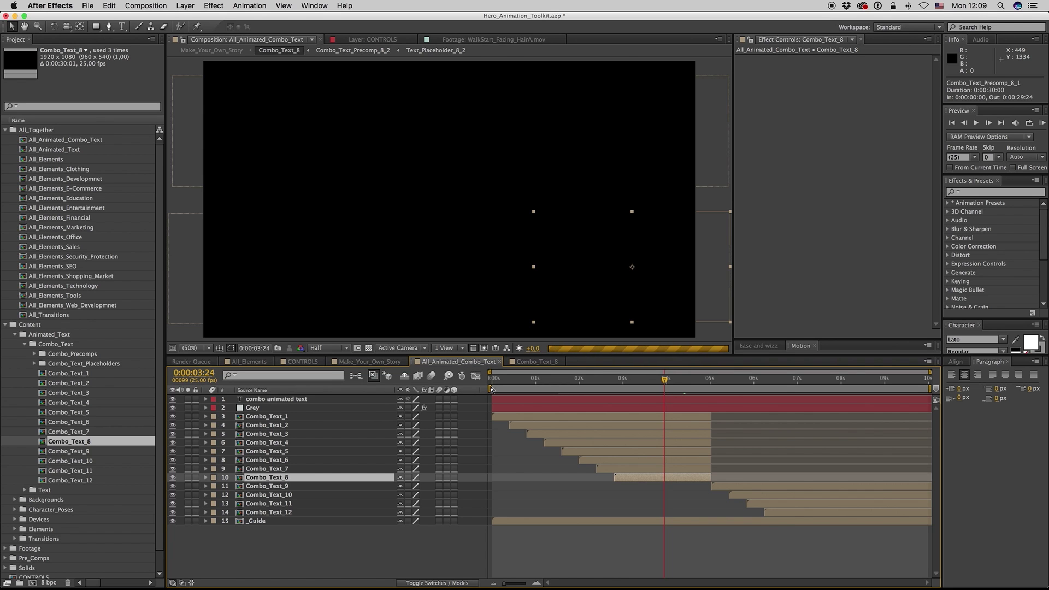
click(499, 362)
click(369, 361)
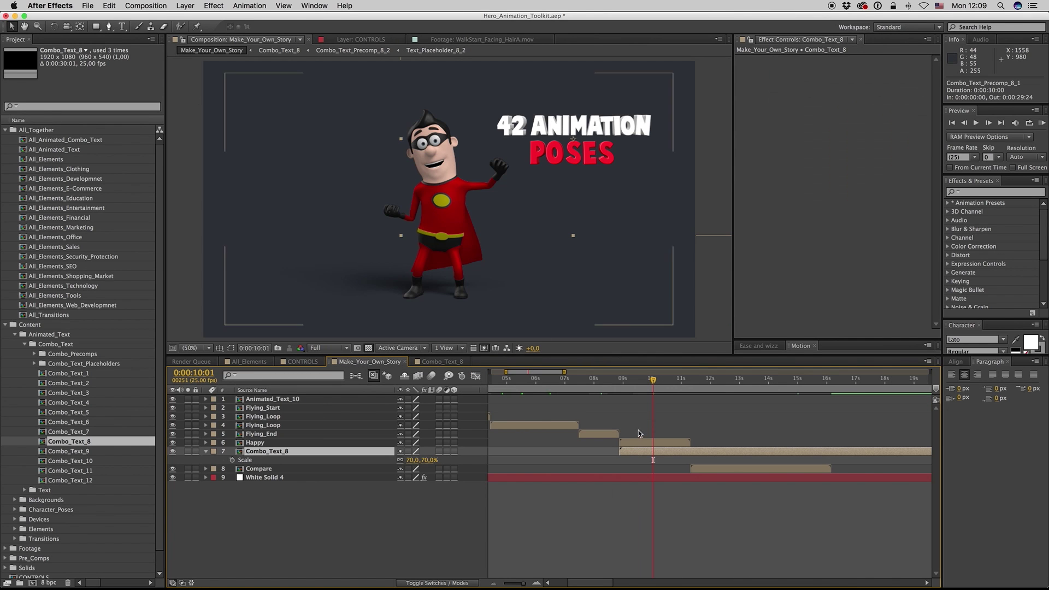
Change Text_Placeholder_8_1's '42 ANIMATION' line to 'WRITE YOUR'.
double_click(652, 453)
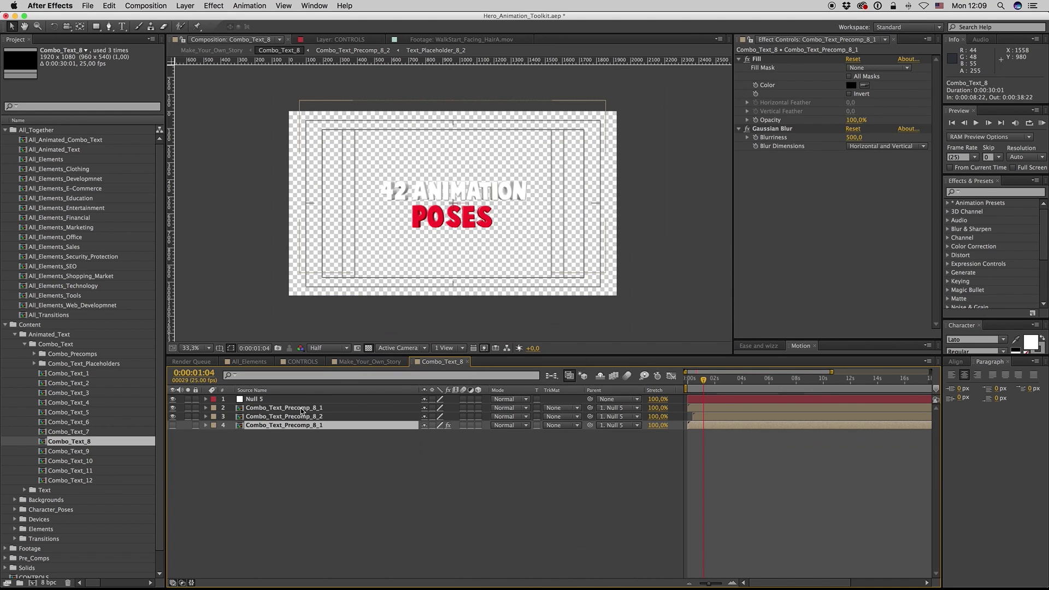
click(313, 410)
double_click(302, 409)
double_click(268, 400)
double_click(268, 402)
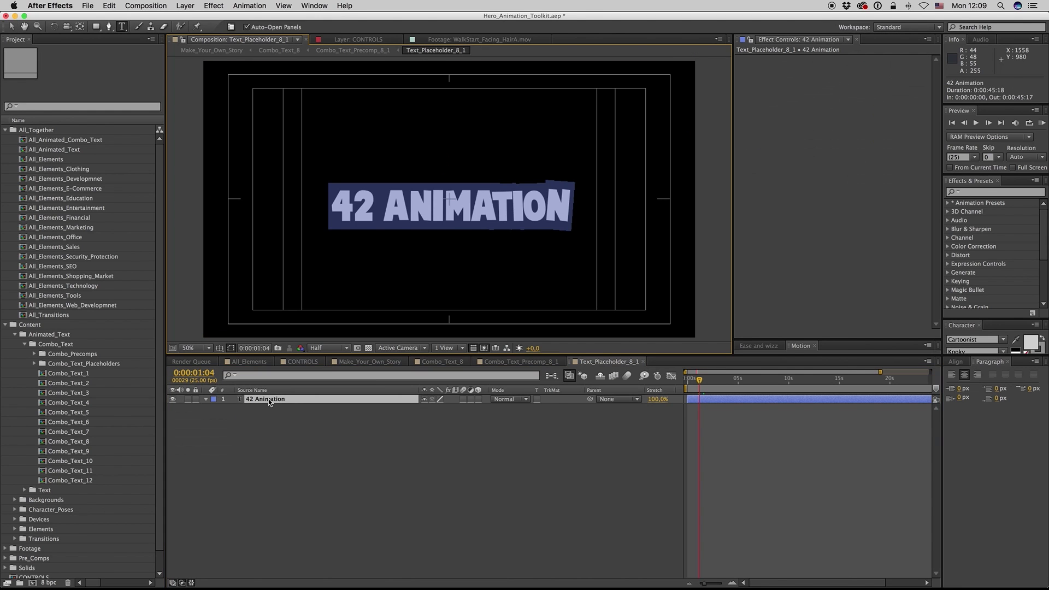
text(WRITE YOUR)
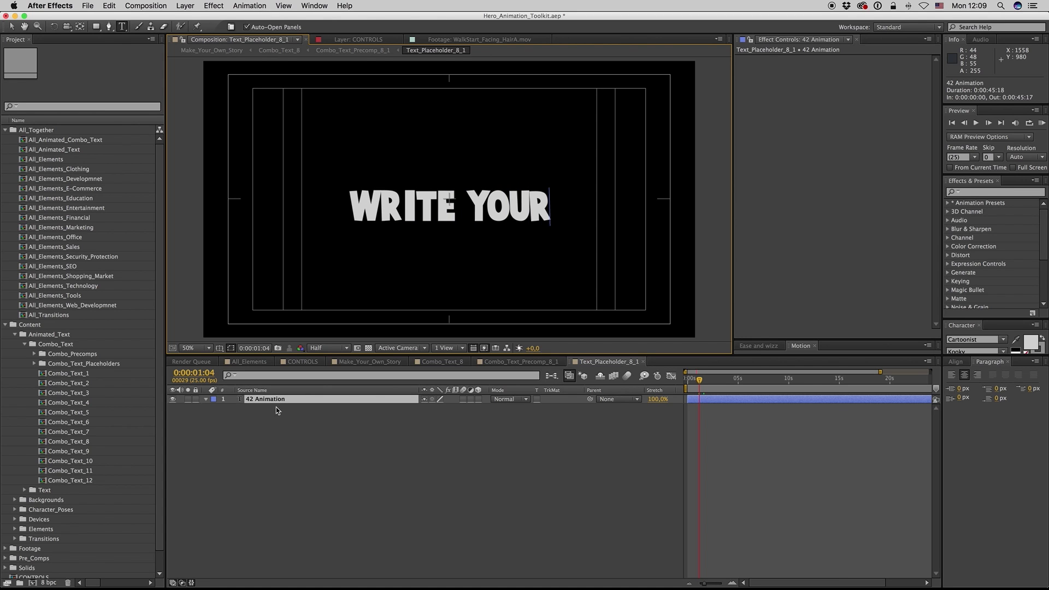
click(327, 465)
click(643, 361)
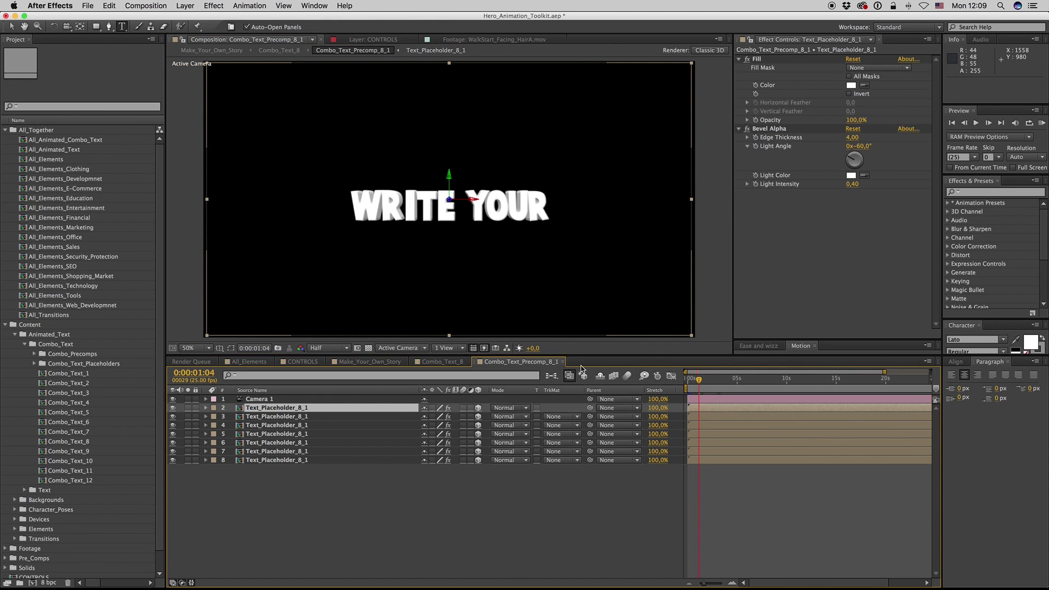
click(562, 362)
Change Text_Placeholder_8_2's 'POSES' line to 'OWN TEXT'.
double_click(310, 421)
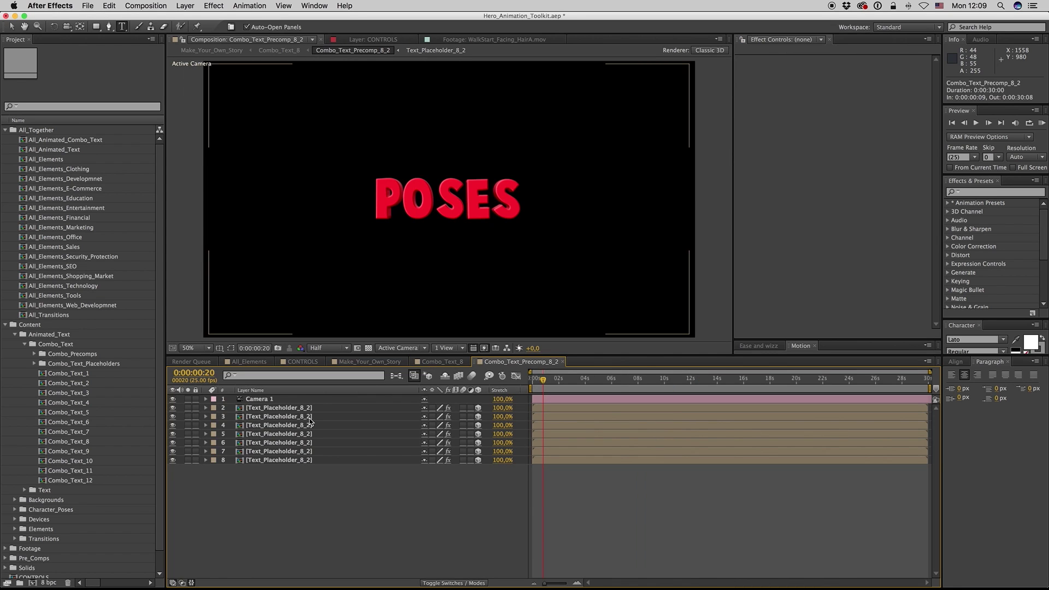
double_click(301, 416)
double_click(272, 402)
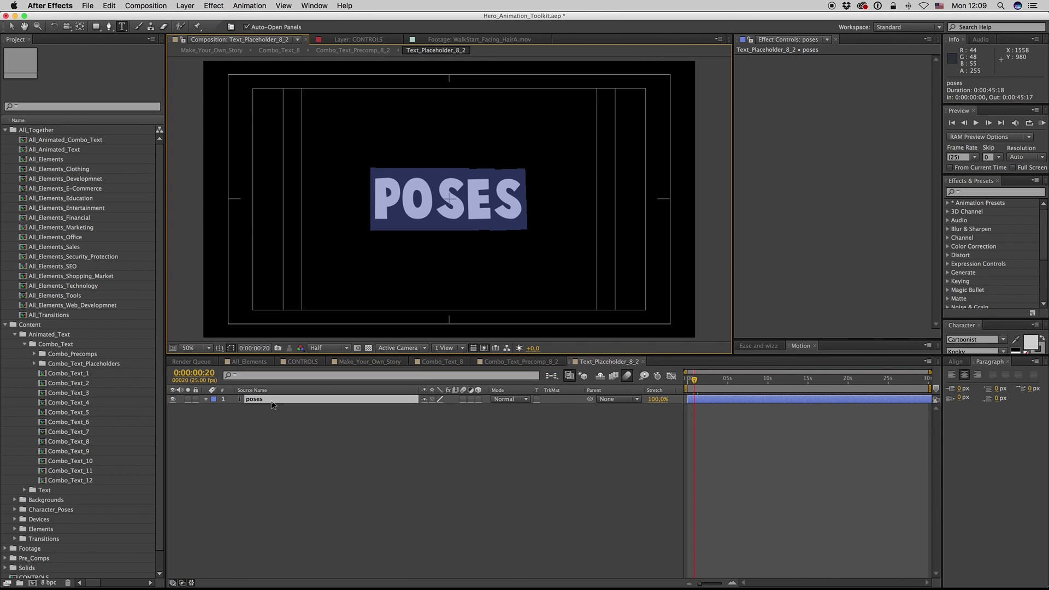
text(OWN TEXT)
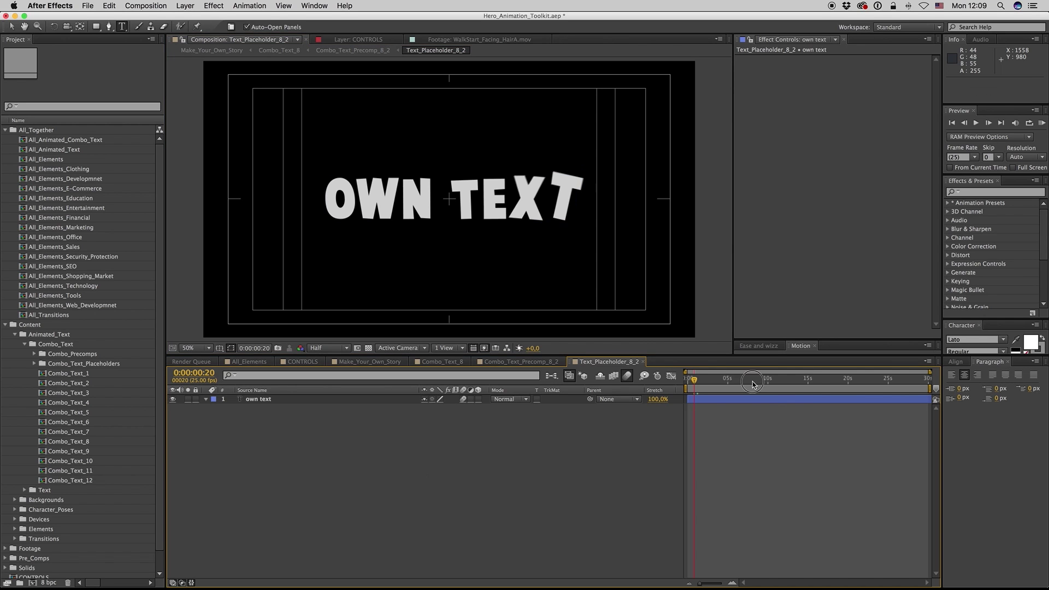
click(643, 361)
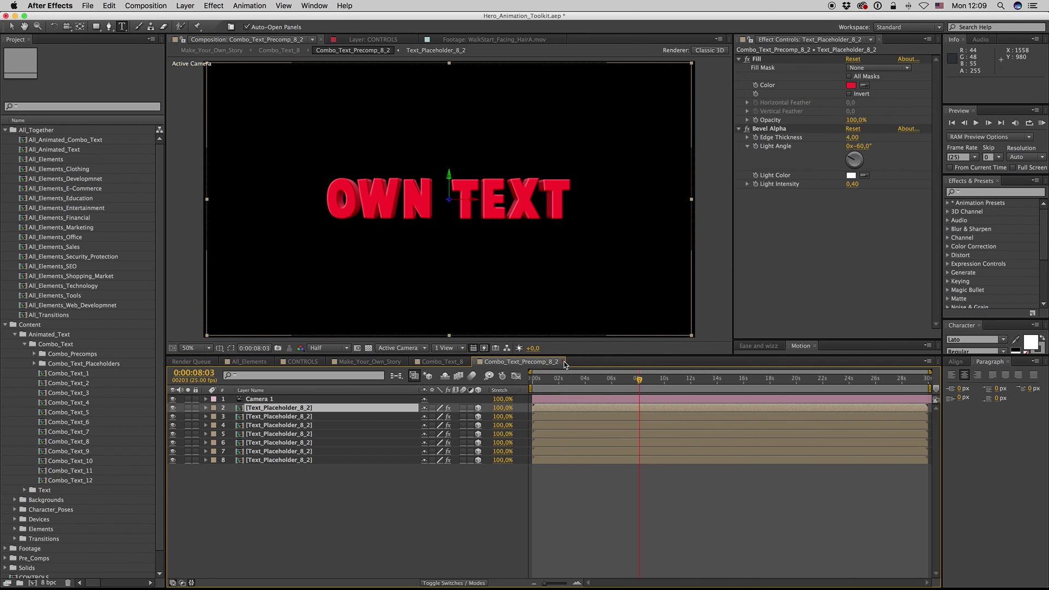
click(562, 361)
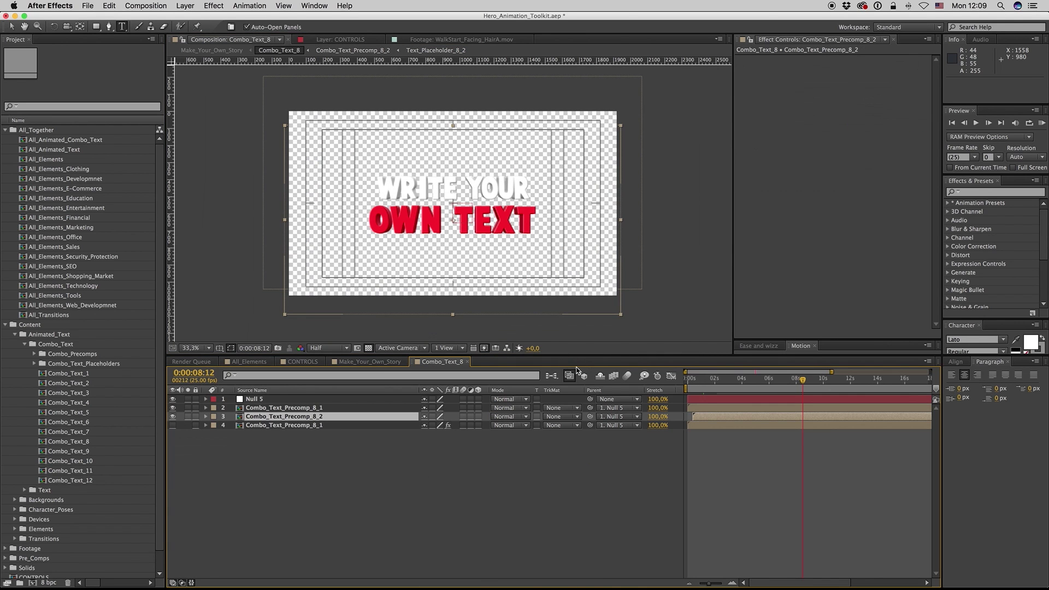
click(467, 363)
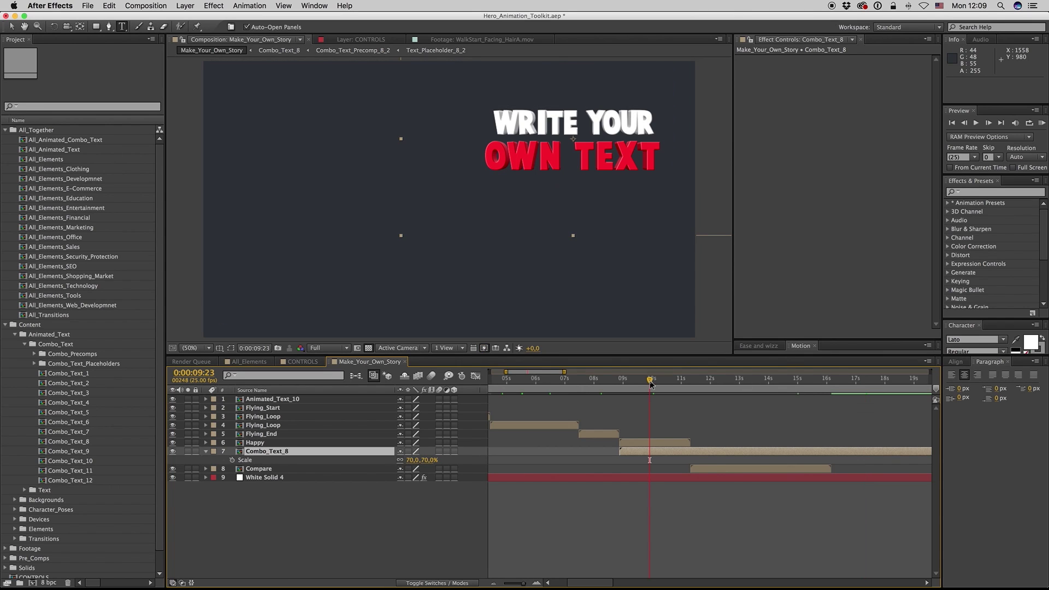
click(658, 381)
click(263, 478)
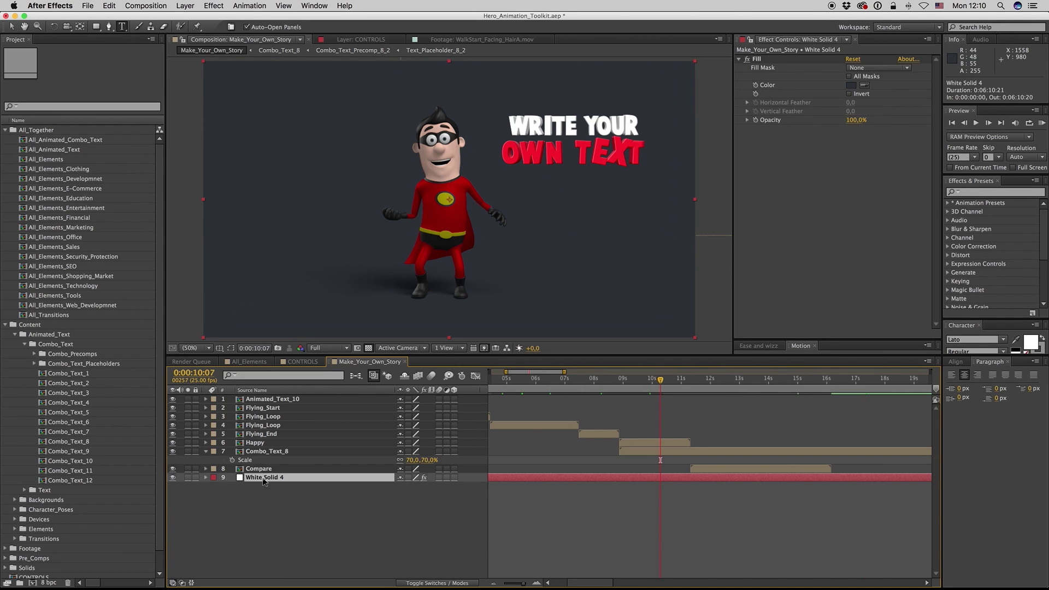
click(851, 86)
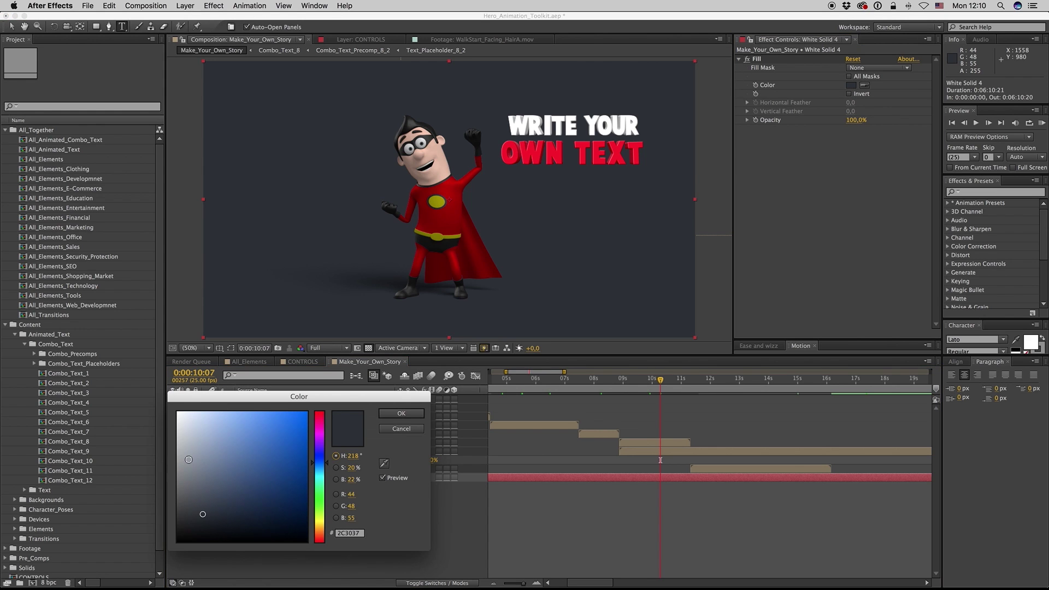
drag(188, 459, 164, 454)
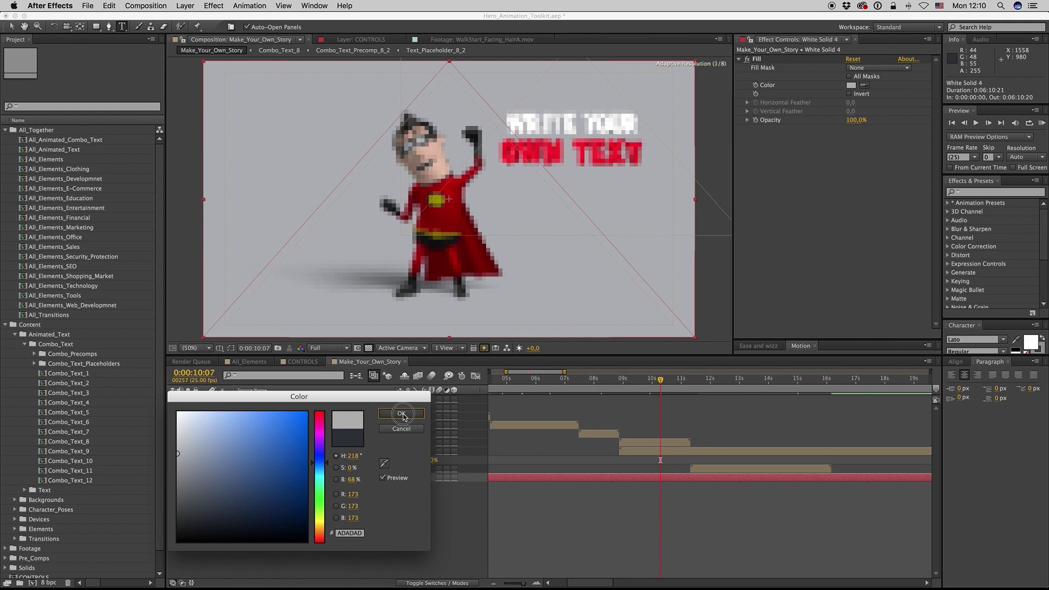
click(402, 413)
key(super+z)
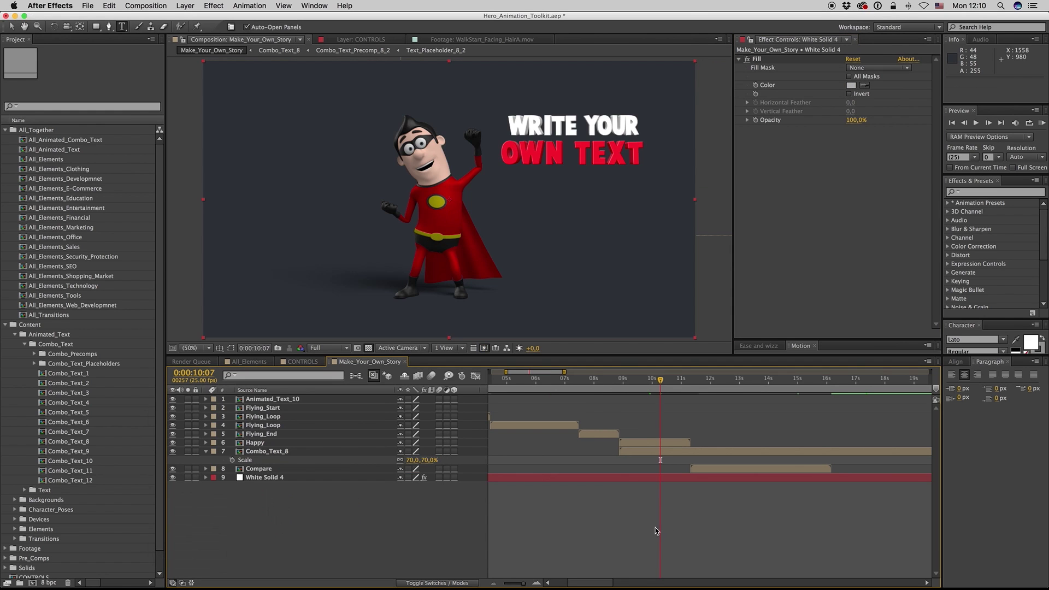
click(617, 506)
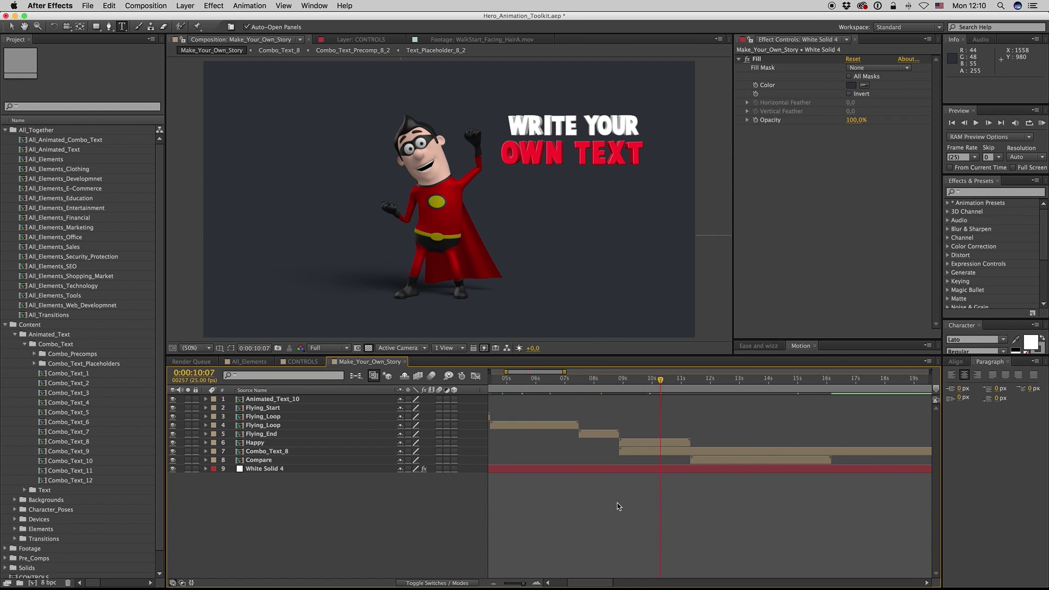
key(minus)
key(minus)
key(minus)
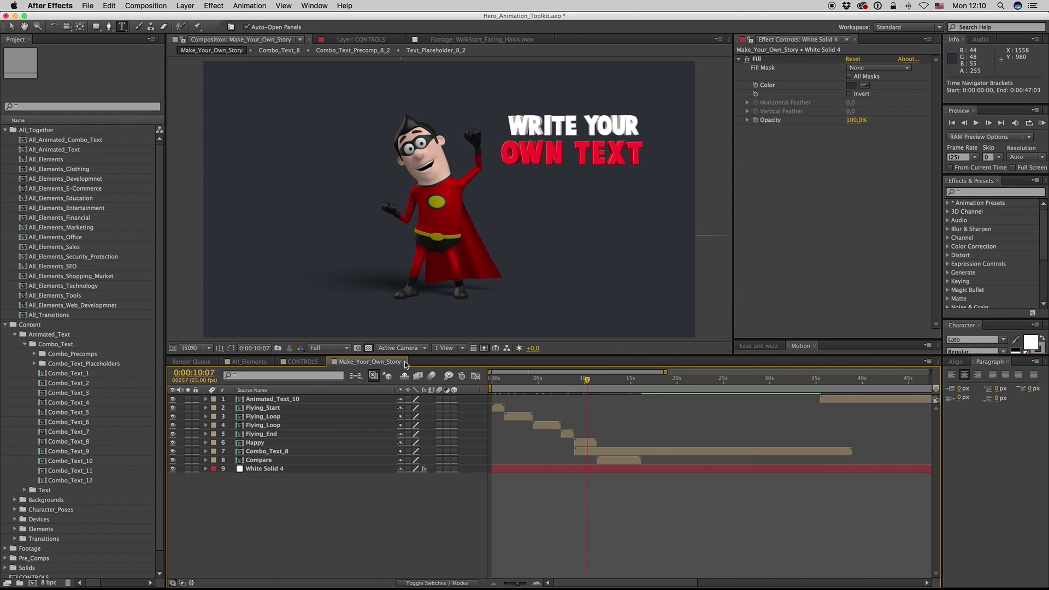
Find the Flying_Loop layer's flying frame, then return to the CONTROLS comp.
click(542, 430)
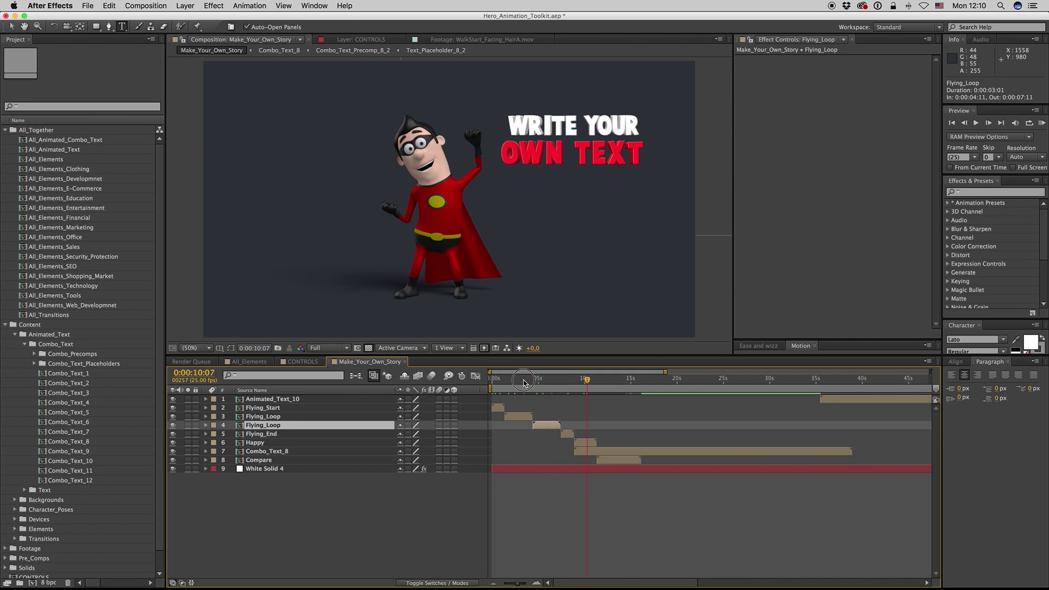
drag(524, 382, 546, 382)
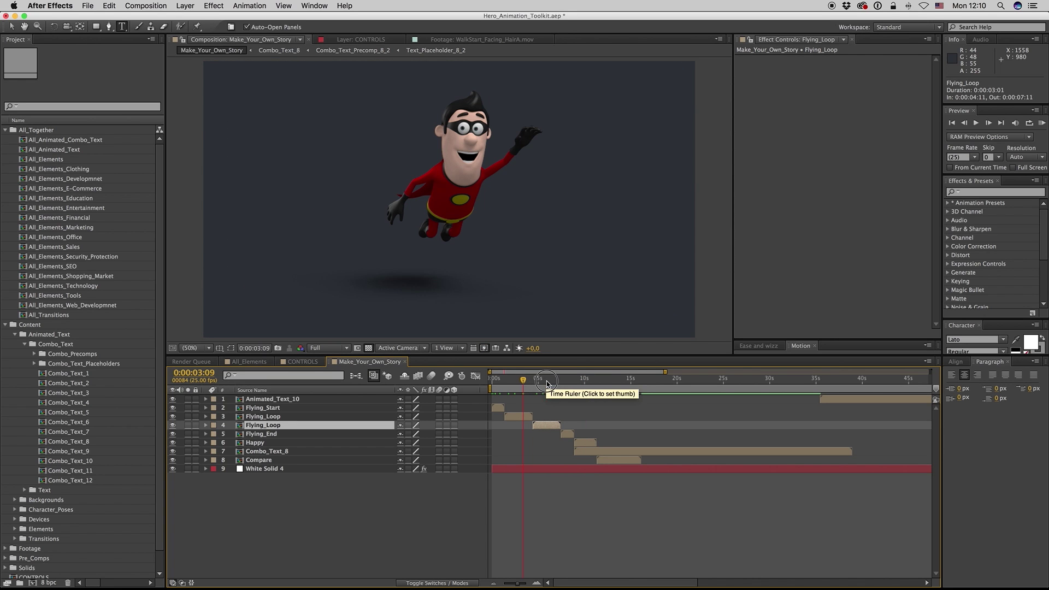
click(300, 361)
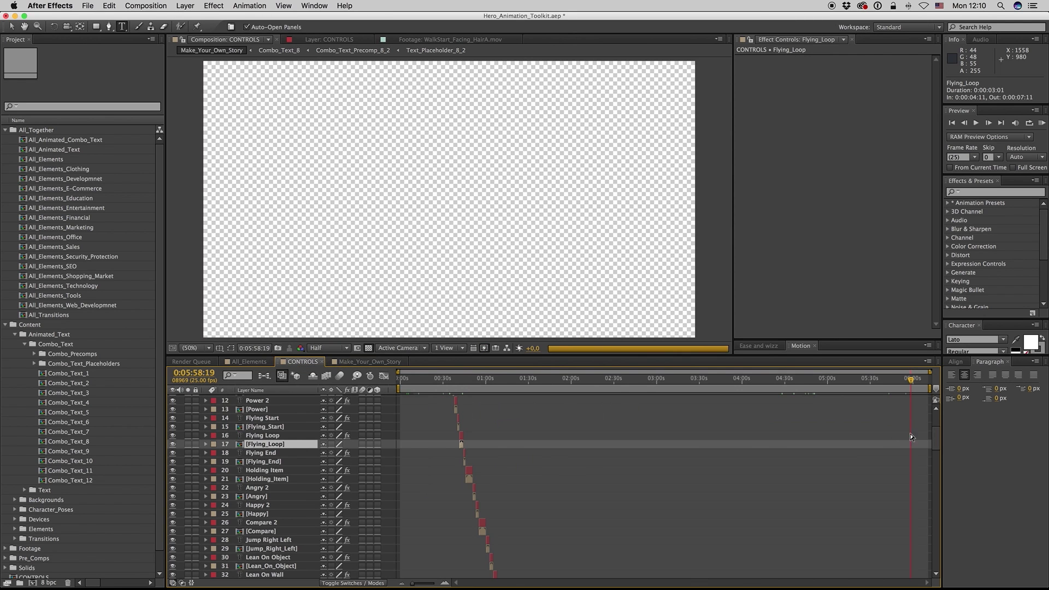
Expand the Backgrounds folder and open the Intro comp at its hero title frame.
click(24, 345)
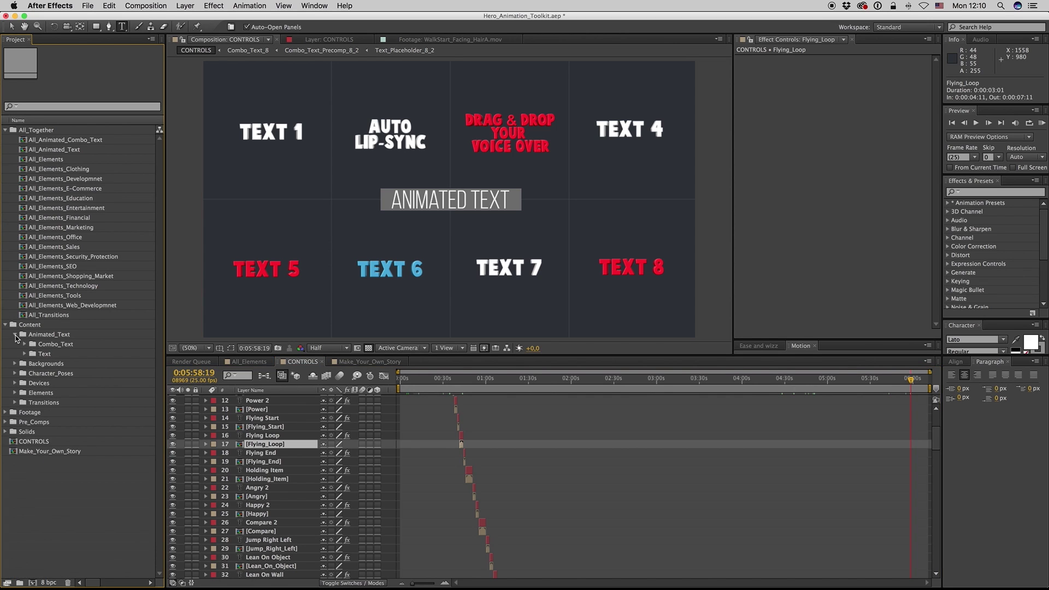
click(15, 335)
click(15, 344)
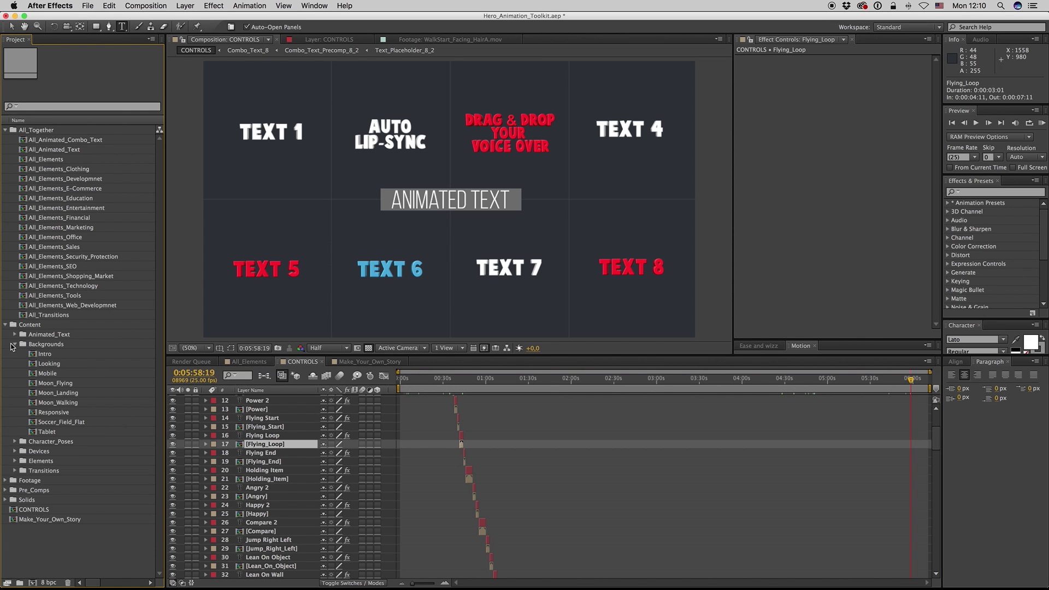
double_click(47, 354)
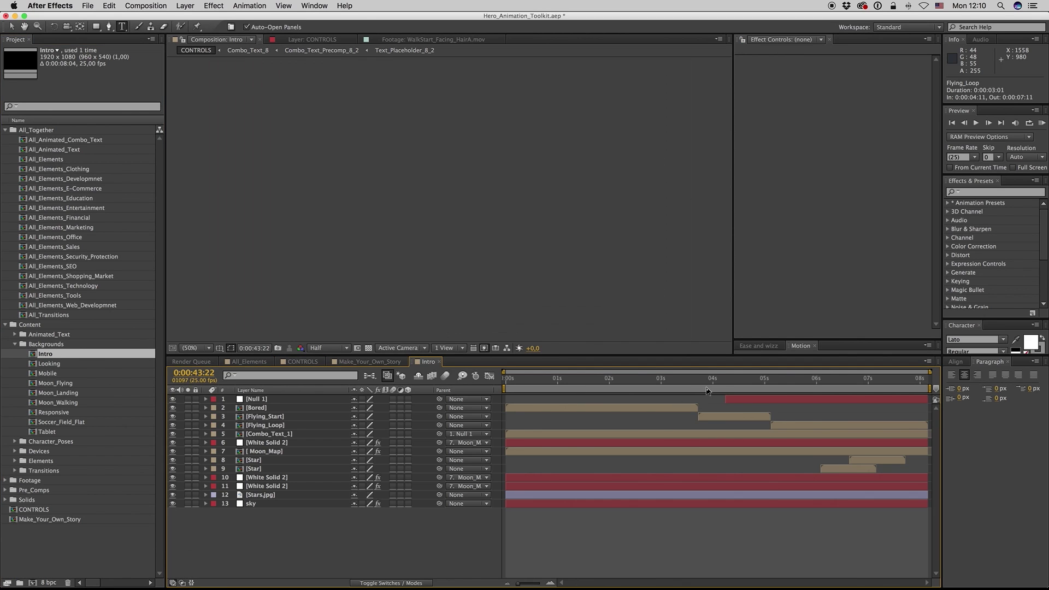
click(812, 381)
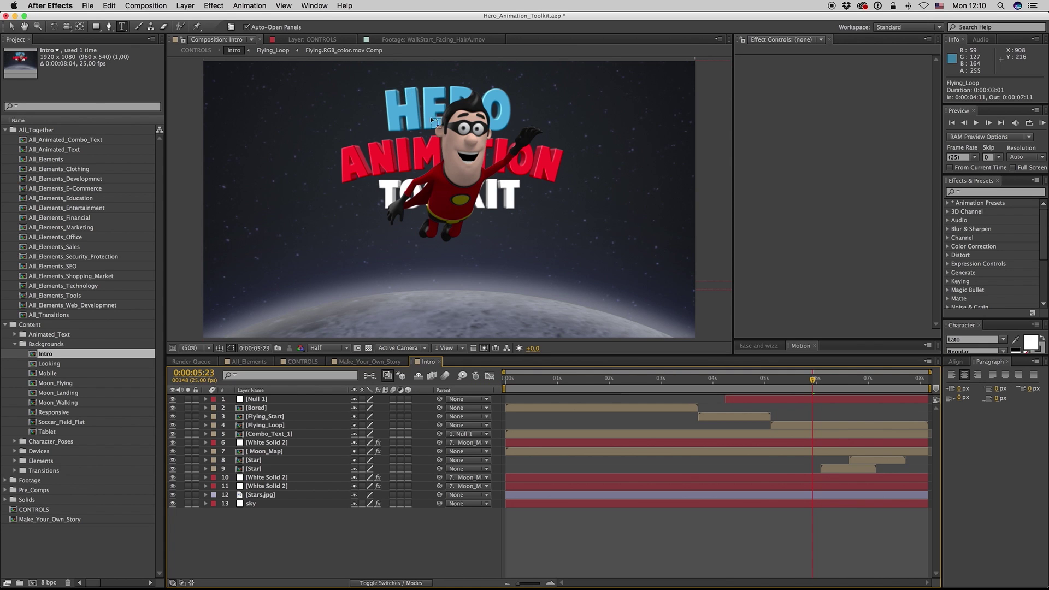
click(11, 26)
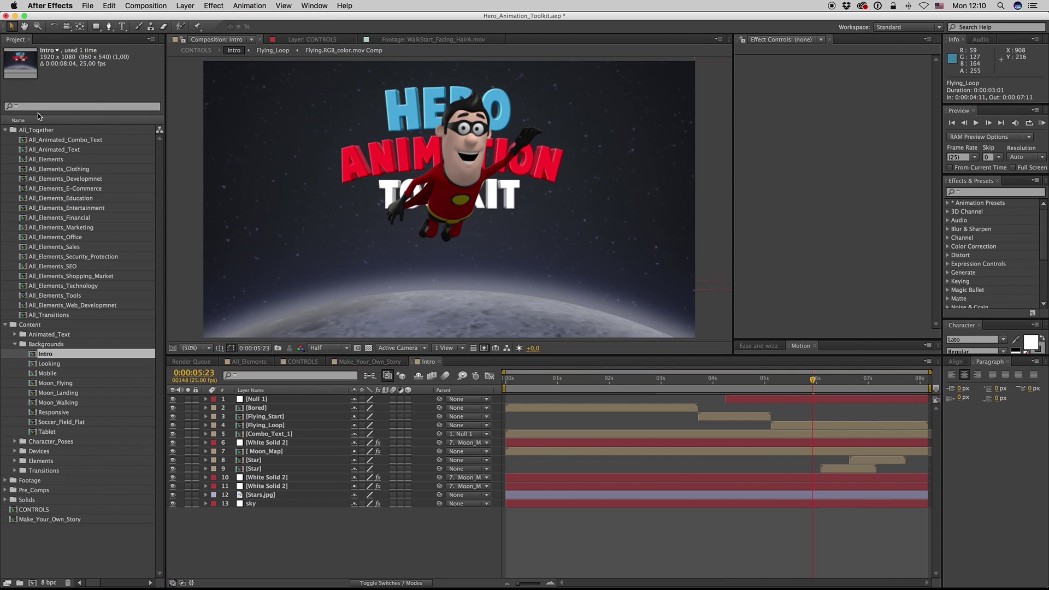
Open the Looking comp and advance to the trophy pose frame.
double_click(49, 363)
click(667, 382)
drag(685, 386, 819, 382)
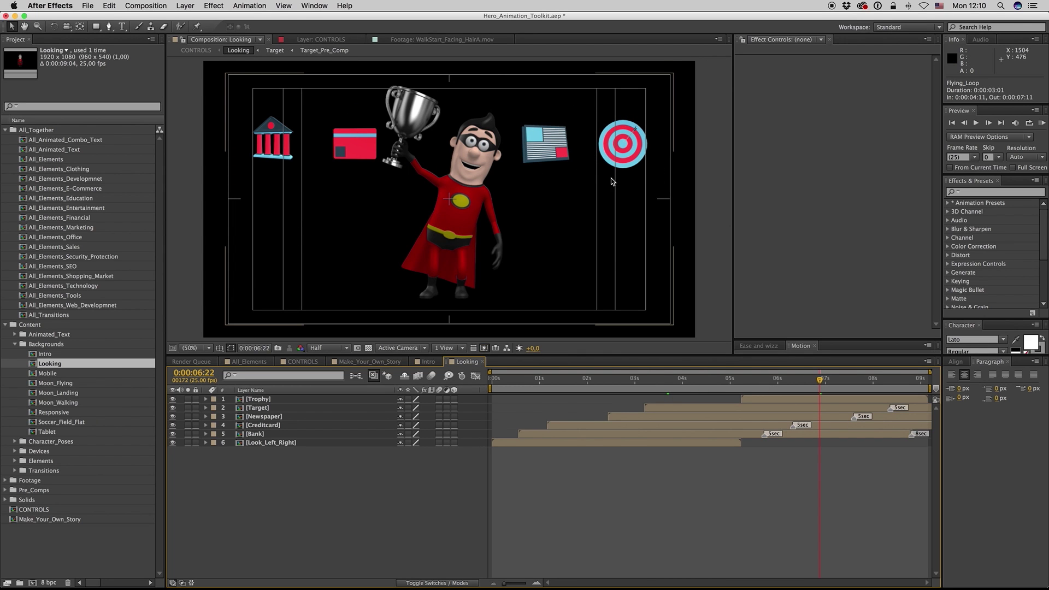
double_click(55, 374)
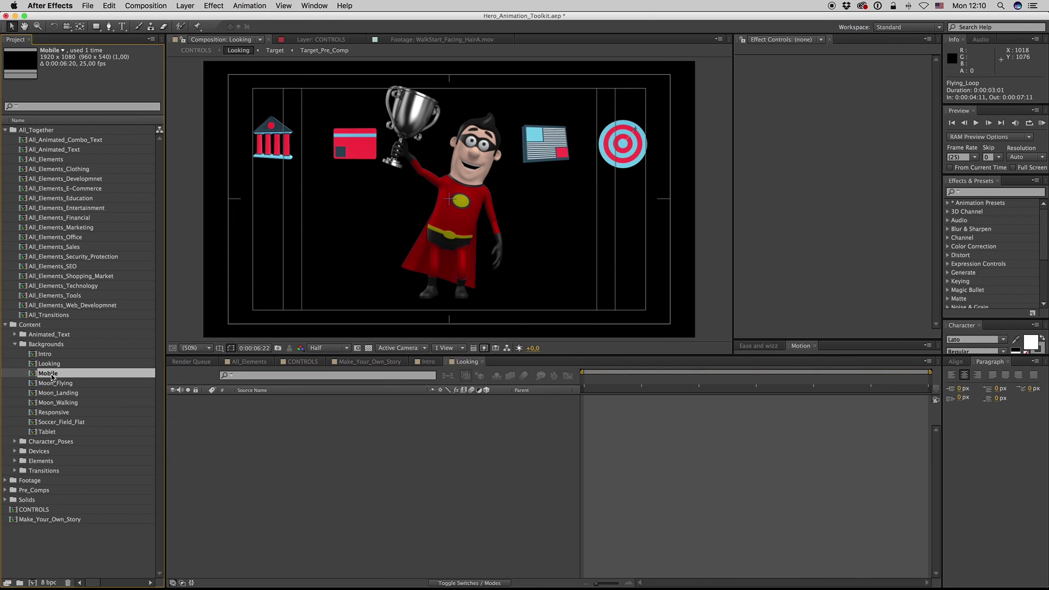
click(613, 380)
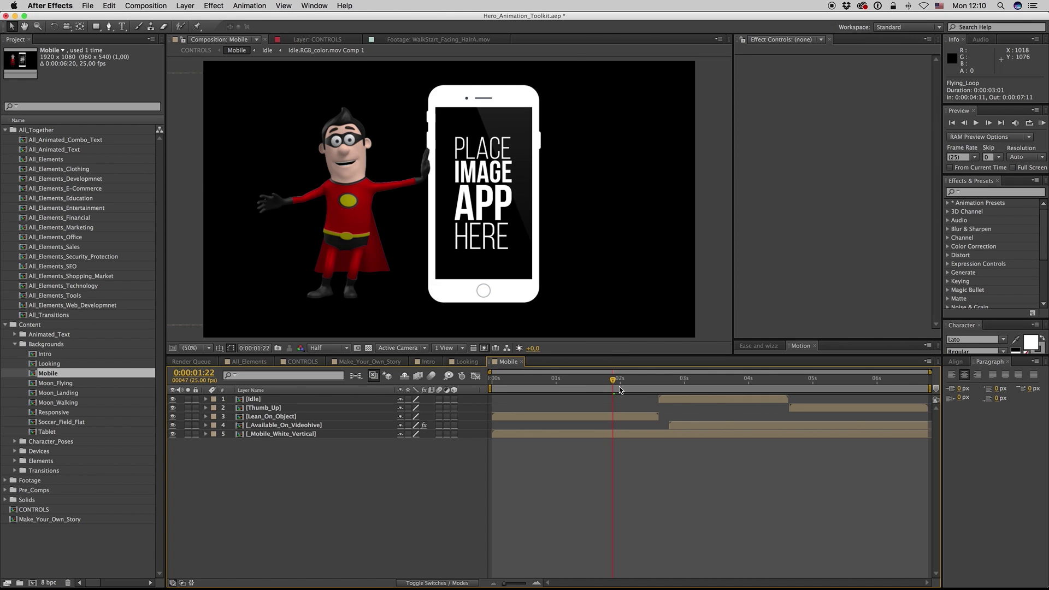
click(349, 426)
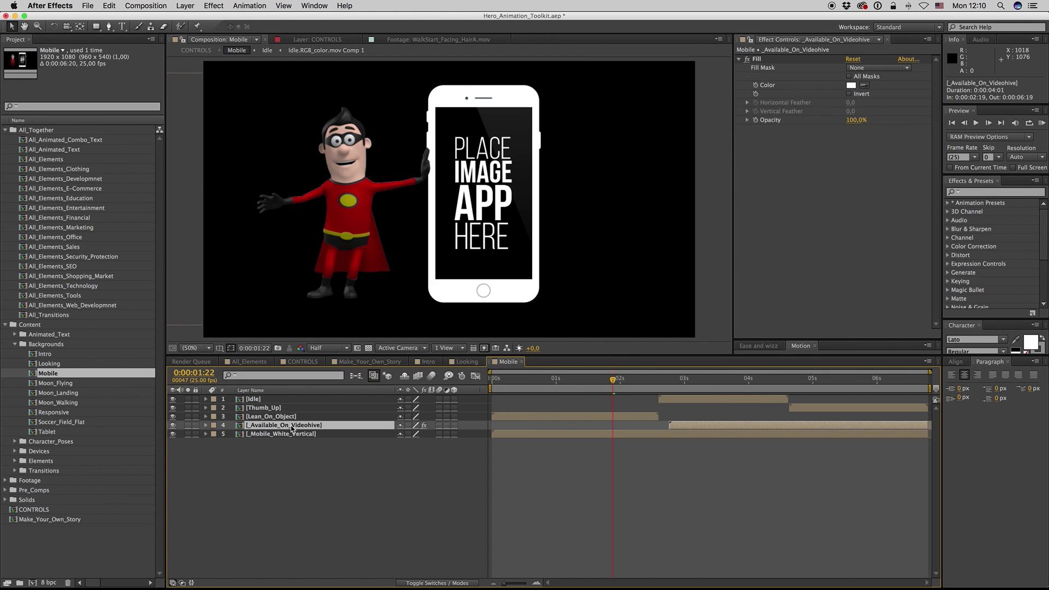
click(370, 349)
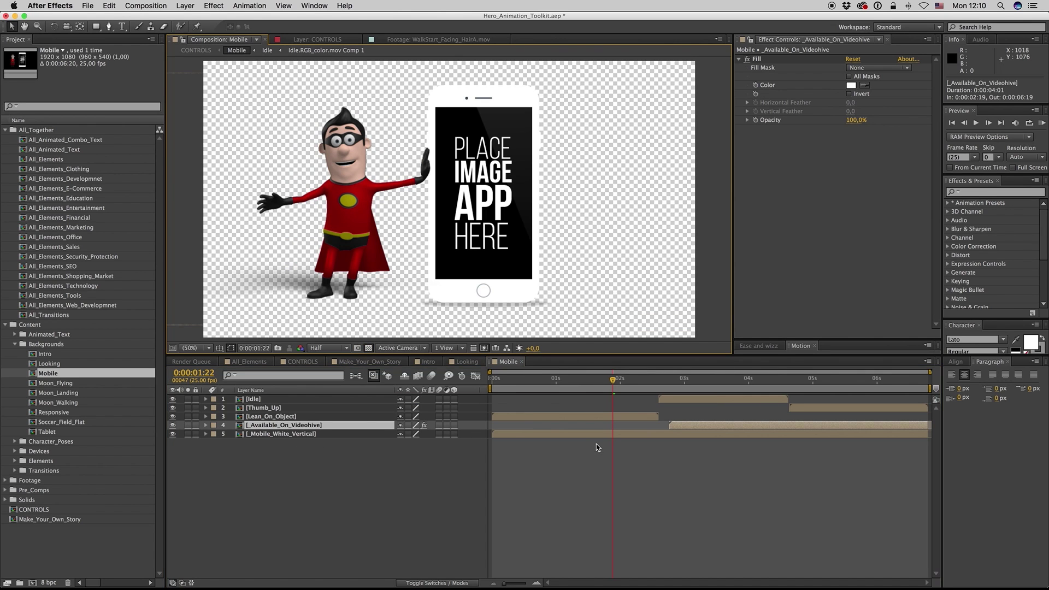
click(295, 434)
double_click(295, 434)
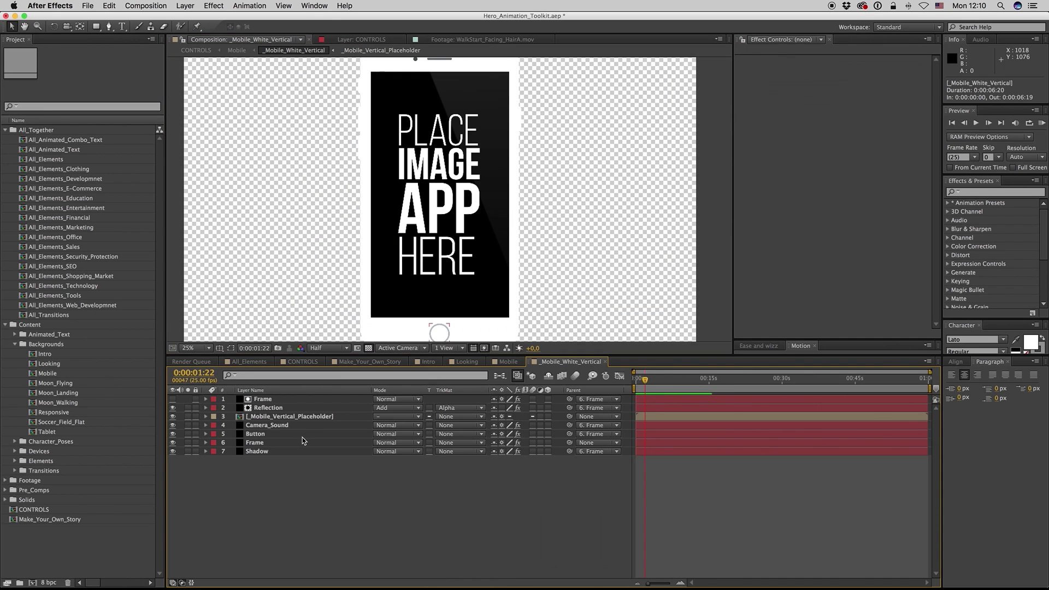
double_click(283, 416)
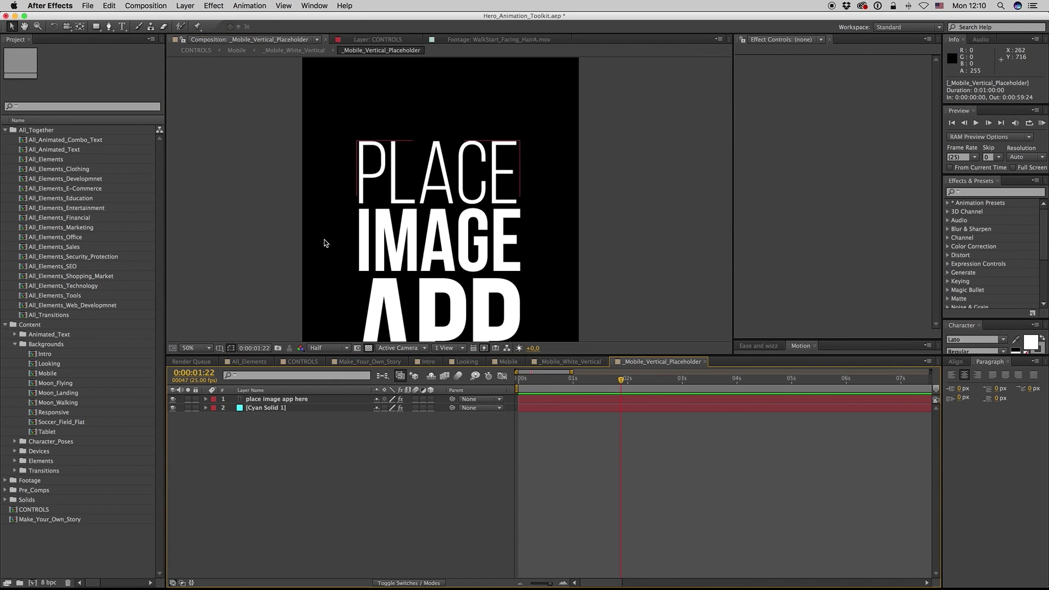
click(196, 348)
click(202, 364)
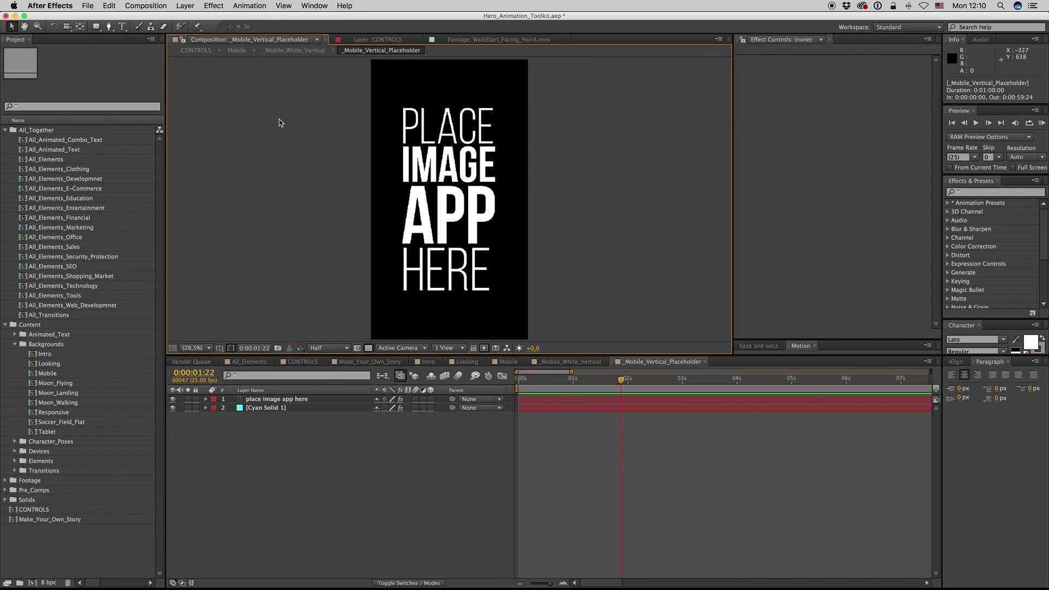
click(146, 6)
click(159, 32)
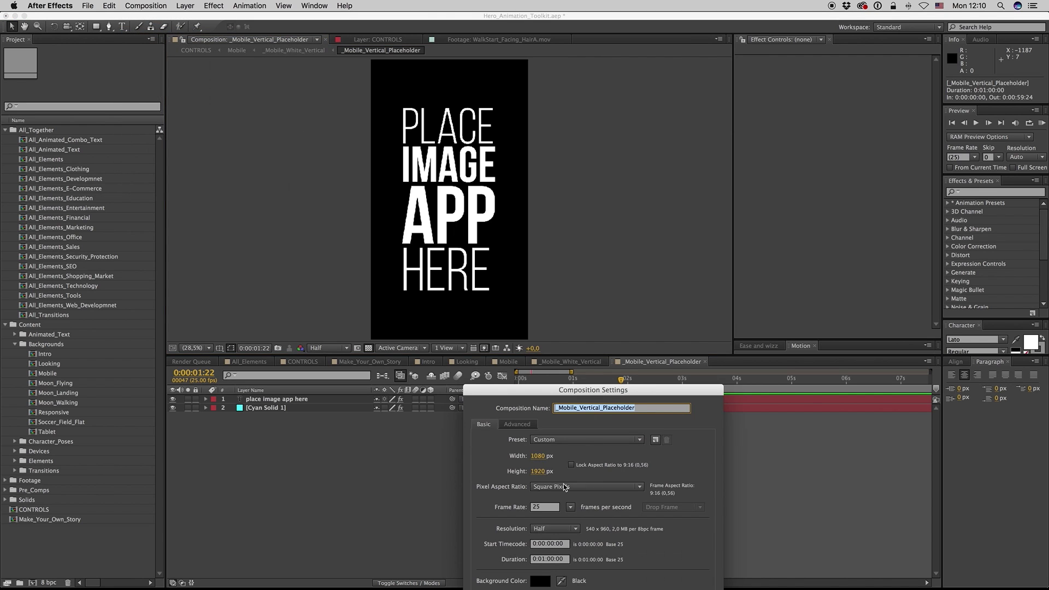
drag(620, 390, 619, 259)
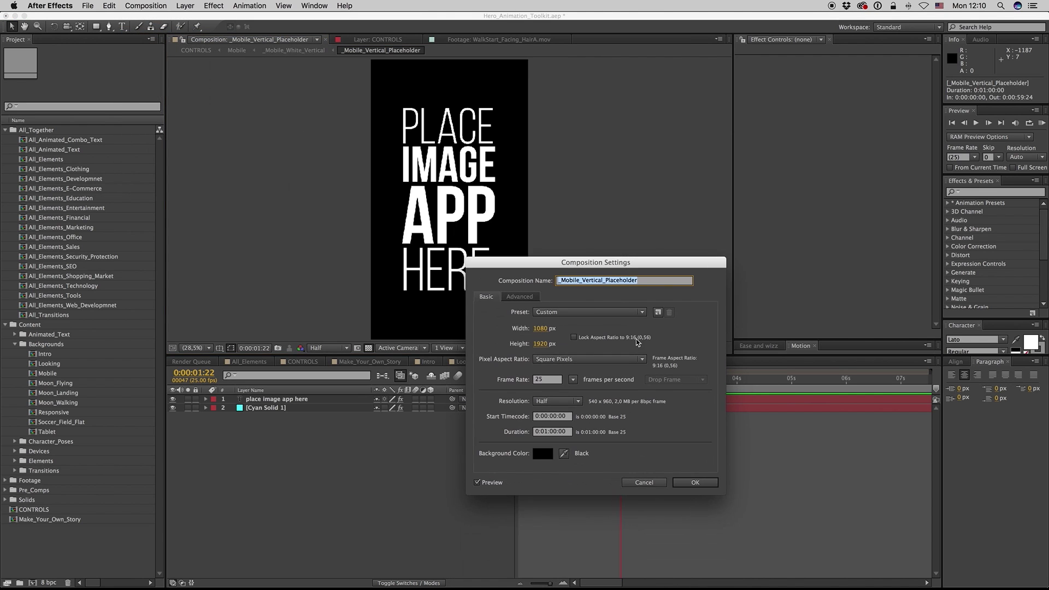
click(699, 485)
click(705, 362)
click(605, 361)
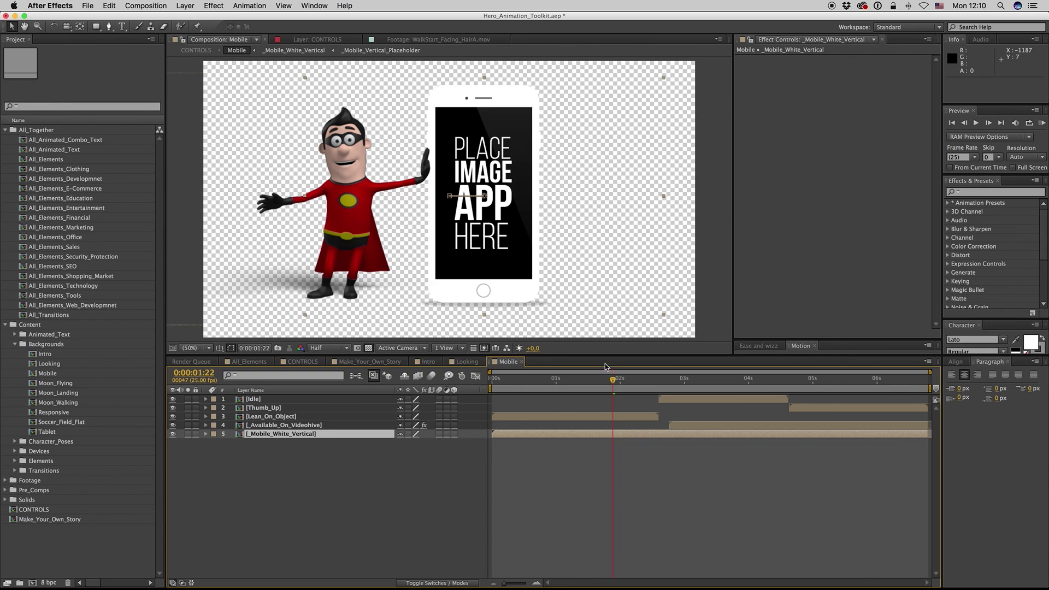
click(521, 362)
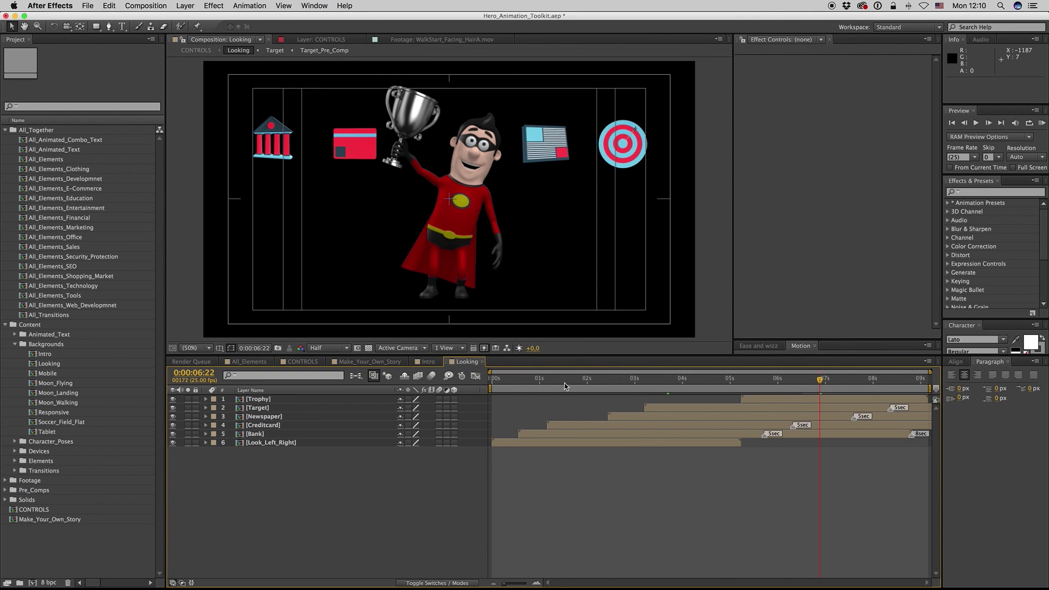
In Moon_Flying at 0:00:05:09, set Null 1's scale to 94%, then close the comp.
click(55, 383)
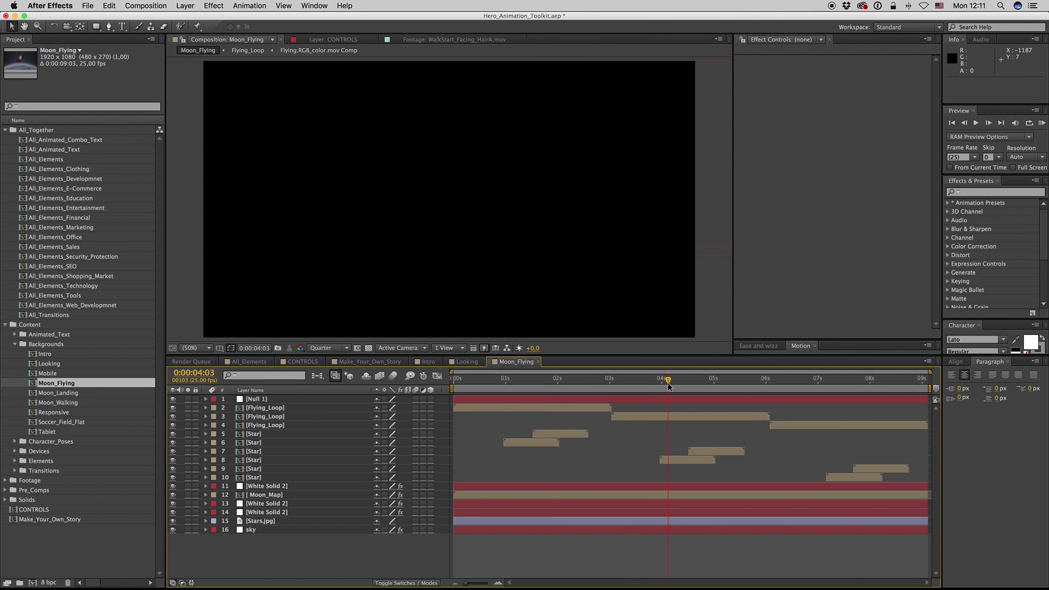
drag(701, 384, 732, 382)
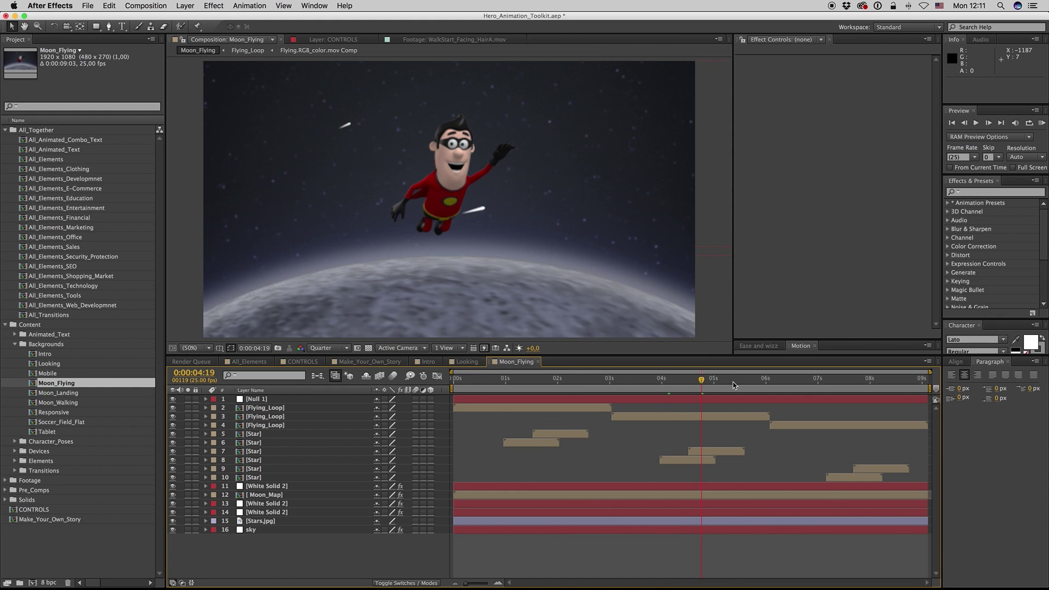
click(675, 399)
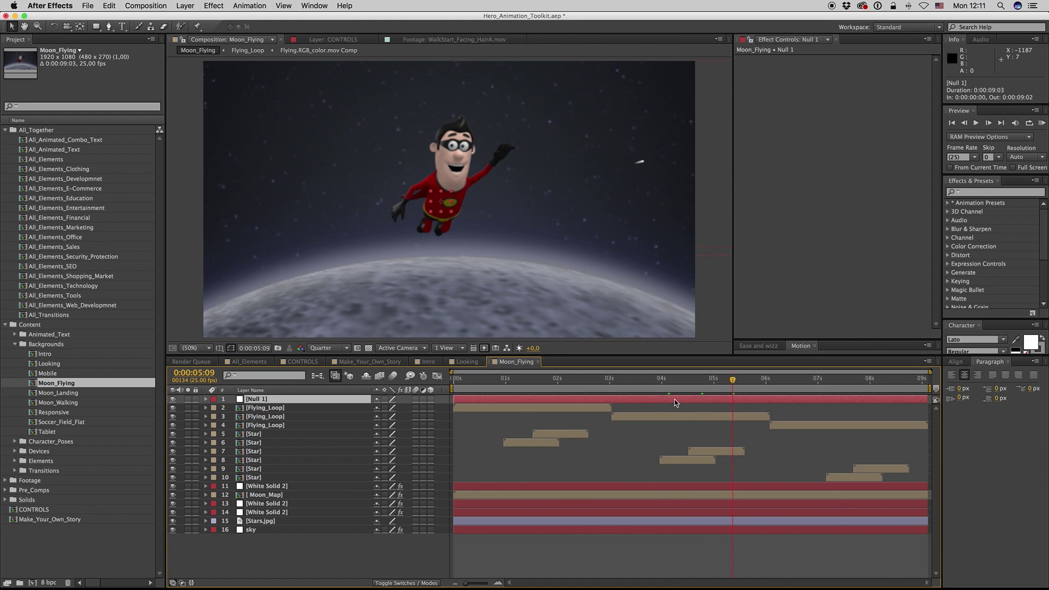
key(s)
drag(394, 409, 437, 415)
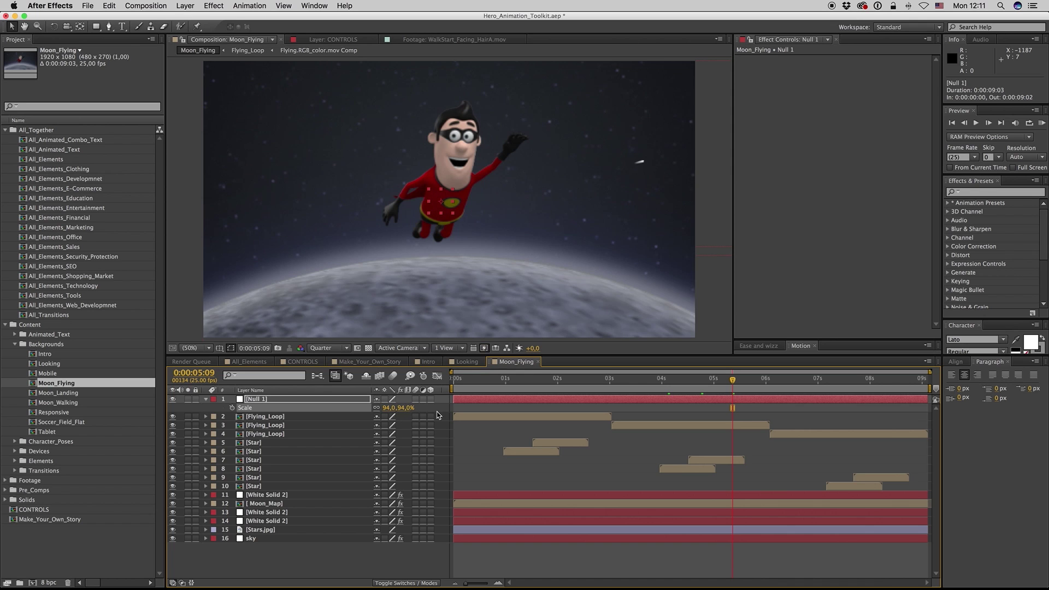
click(538, 362)
Preview Moon_Landing at 0:00:05:13, Moon_Walking at 0:00:02:23 and Soccer_Field_Flat at 0:00:02:03.
double_click(59, 393)
drag(617, 381, 776, 382)
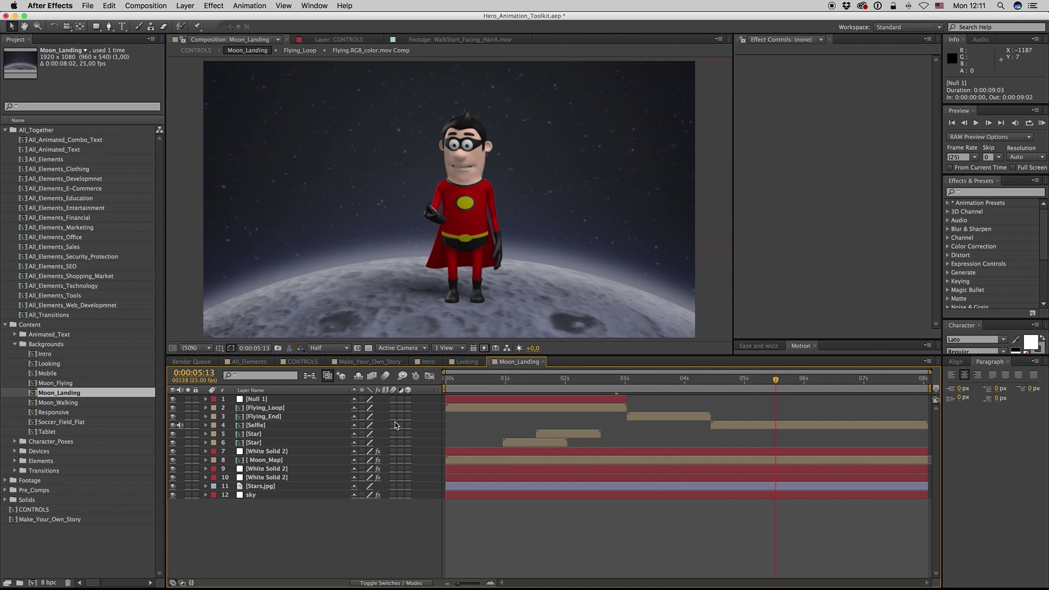
double_click(65, 405)
click(669, 385)
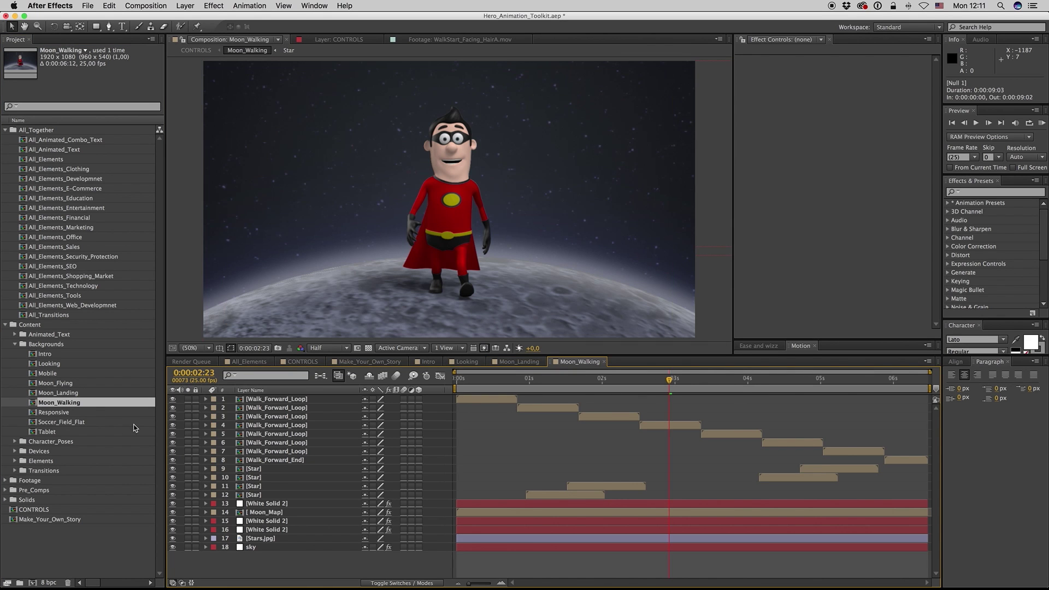
double_click(70, 423)
click(652, 384)
Close the Soccer_Field_Flat, Moon_Walking and Moon_Landing comps and open Tablet.
click(672, 362)
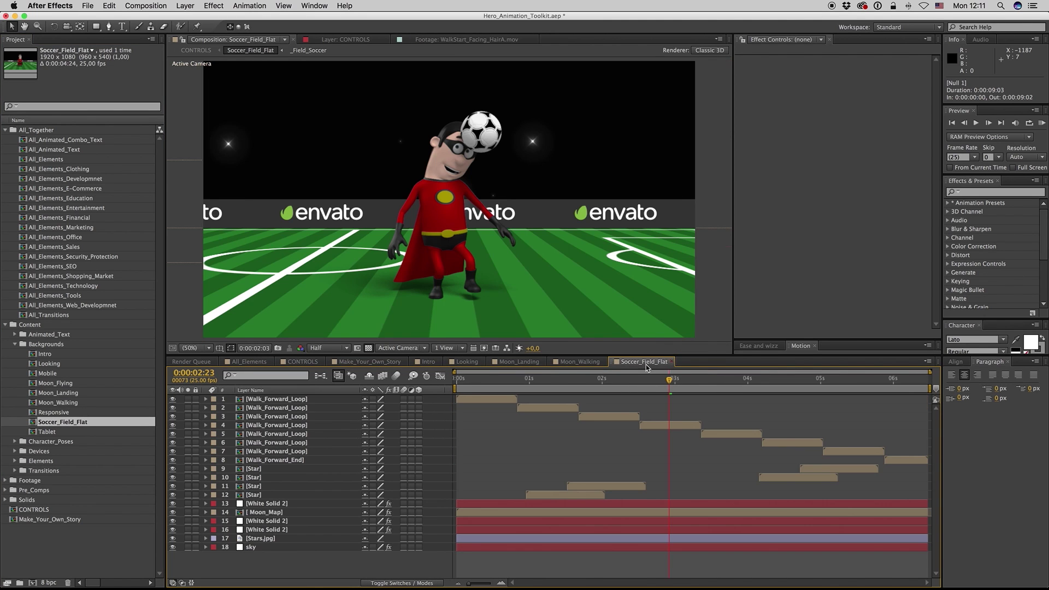
click(604, 362)
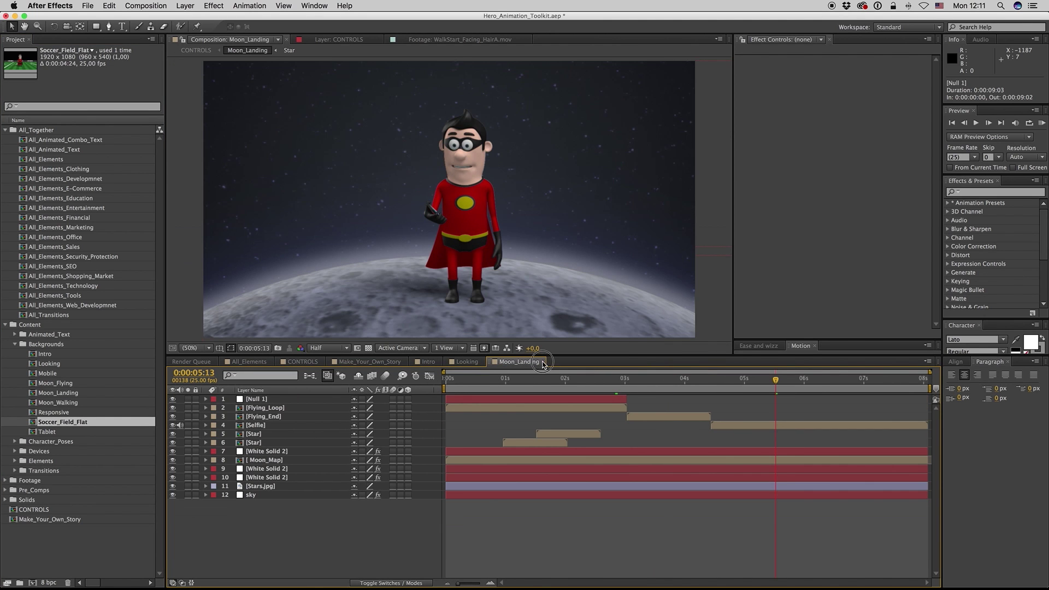
click(542, 362)
double_click(63, 431)
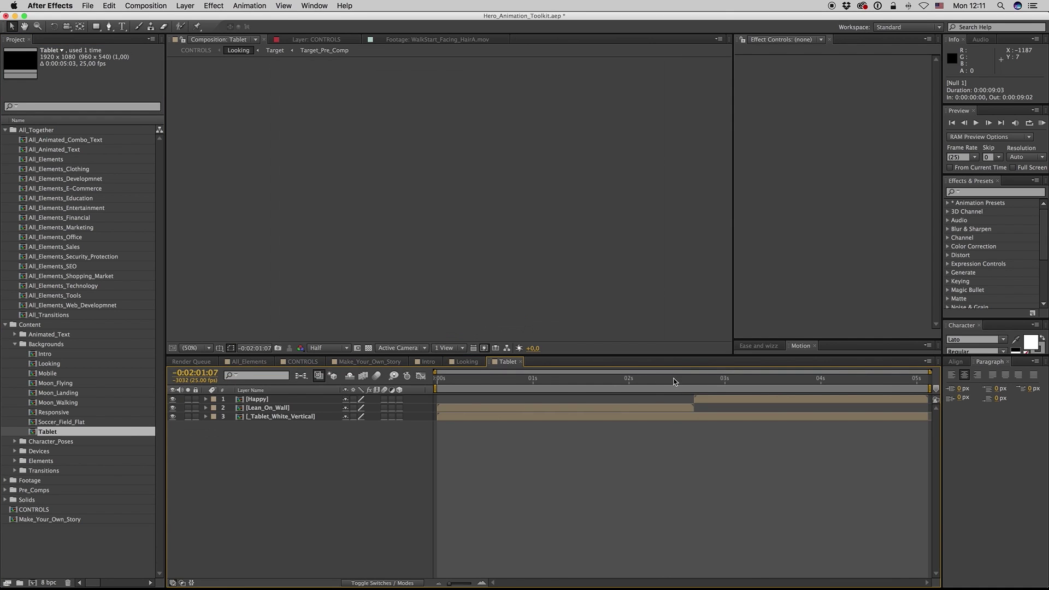
Close the Tablet, Looking and Intro comps and return to CONTROLS.
click(520, 361)
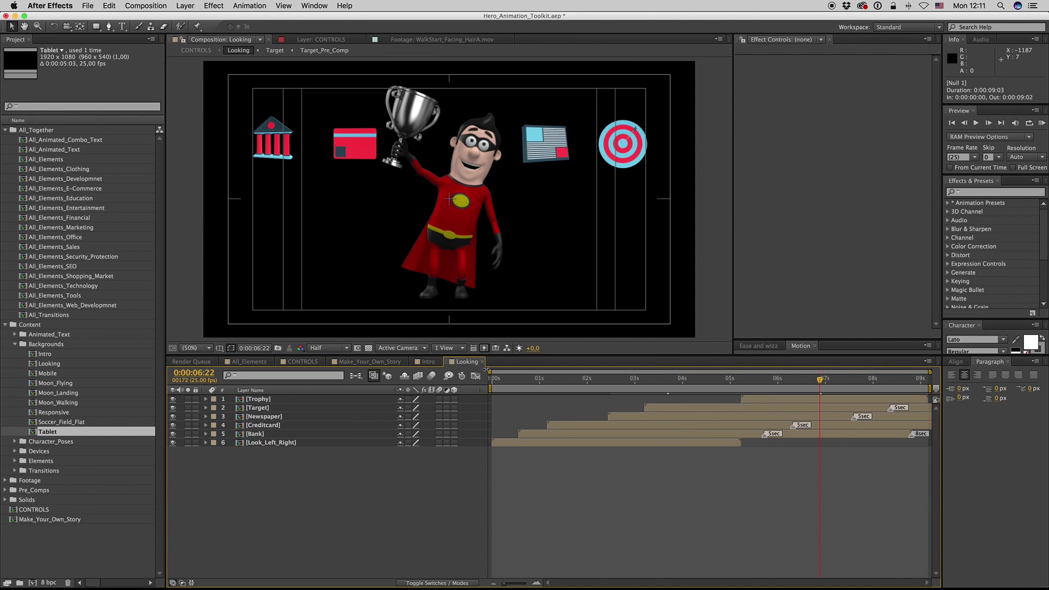
click(483, 362)
click(440, 361)
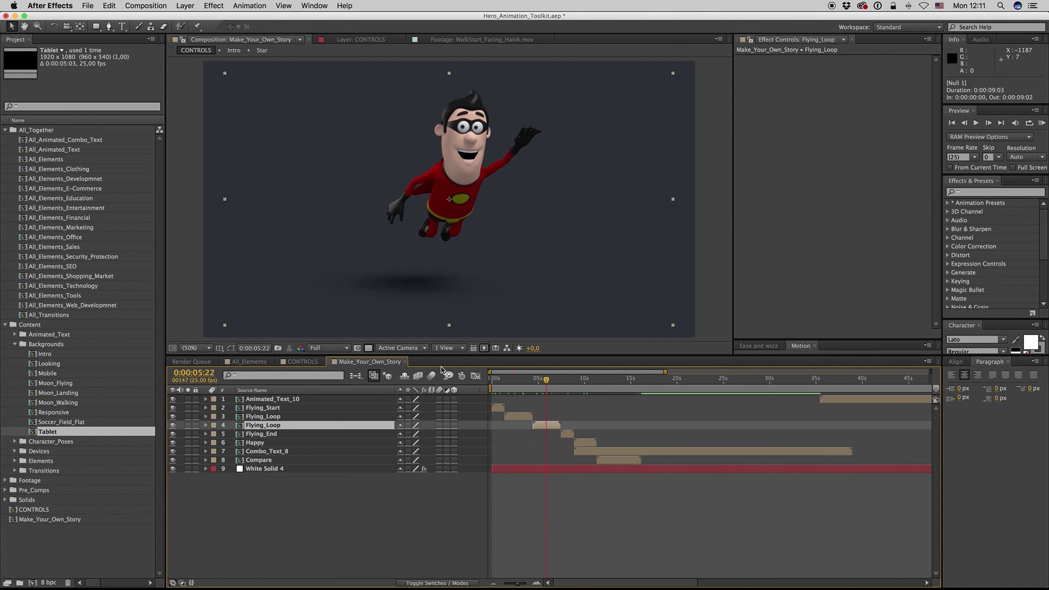
click(316, 363)
Collapse Backgrounds and expand Character_Poses, selecting the Point_Left_Up pose.
click(15, 344)
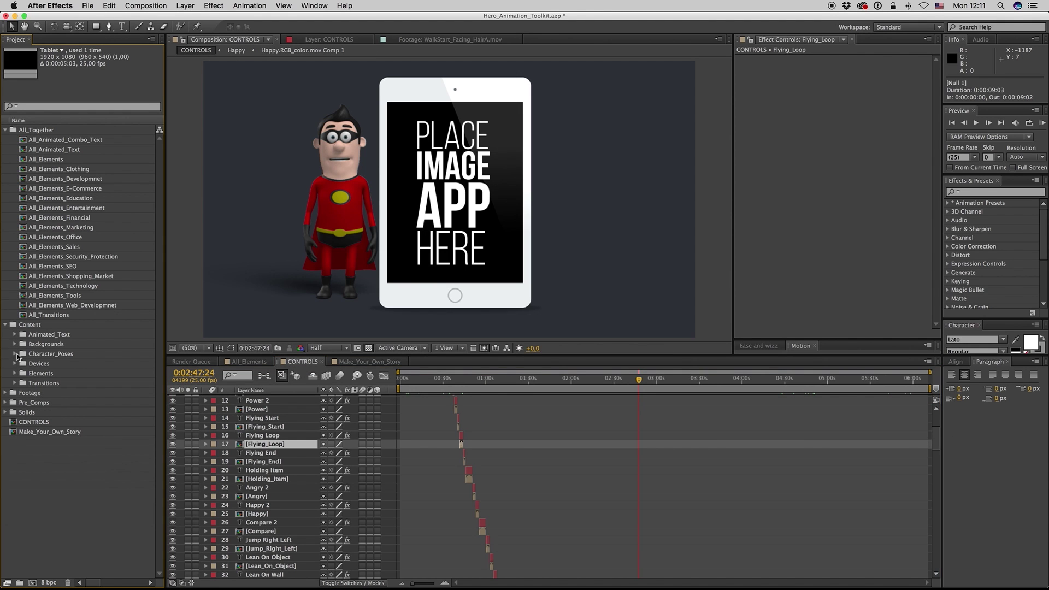
click(16, 355)
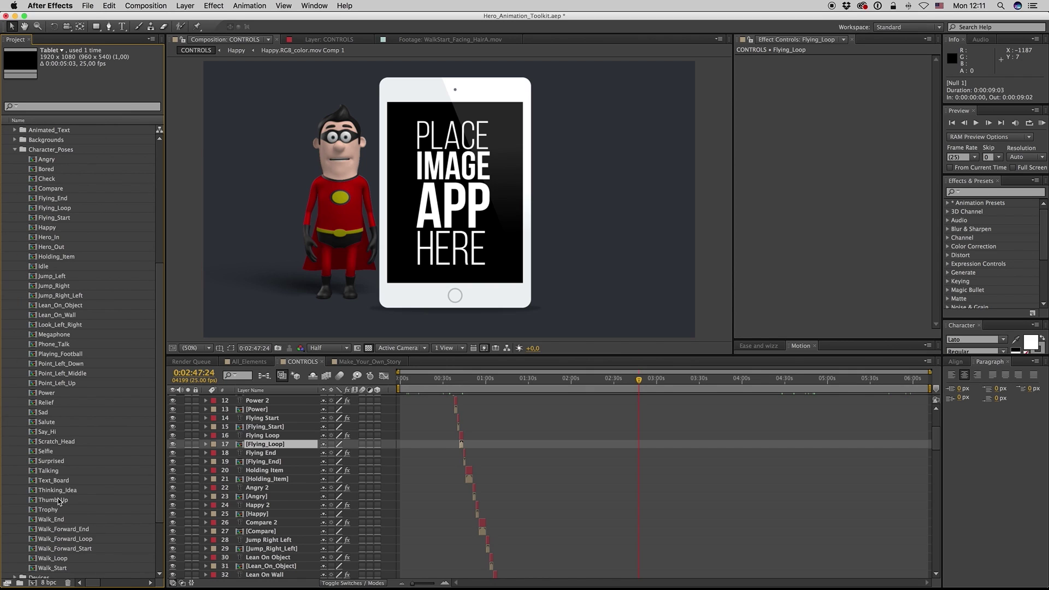
click(52, 383)
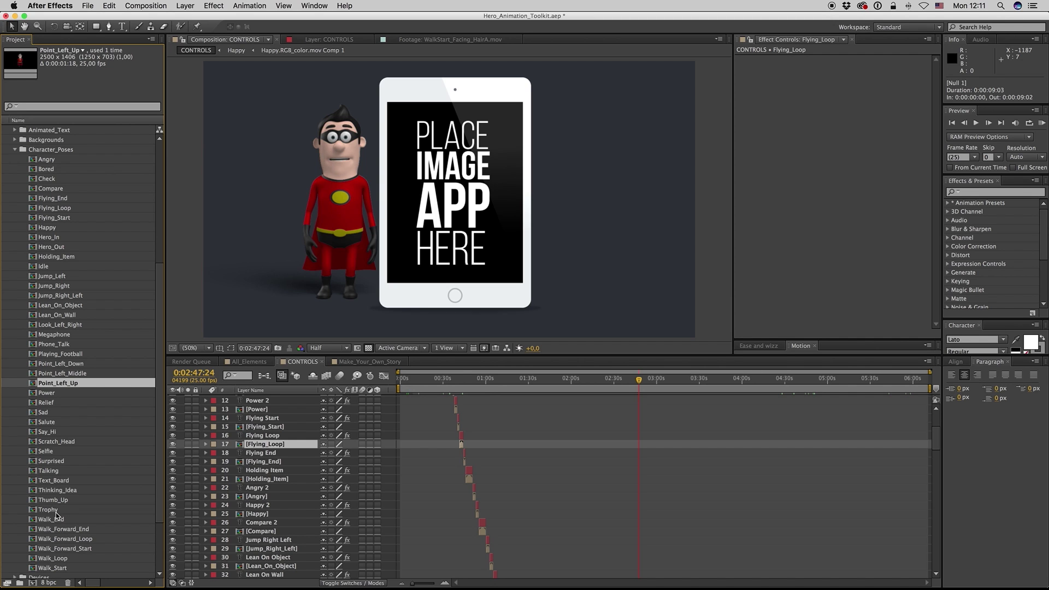
Open the Talking lip-sync comp, preview the character, and select the Cartoon_Voice_Over.wav layer.
double_click(49, 470)
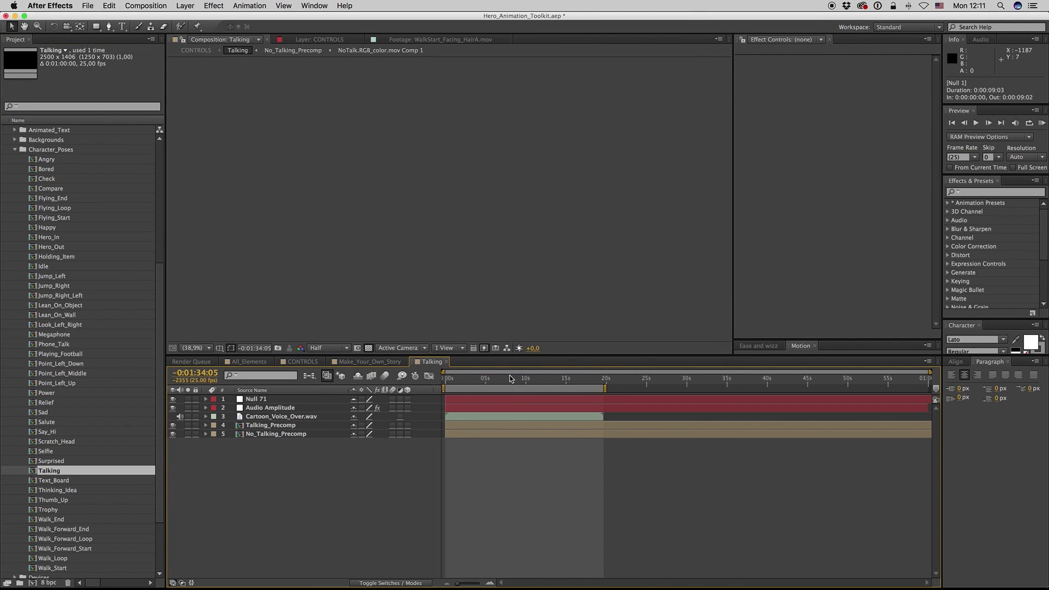
click(514, 381)
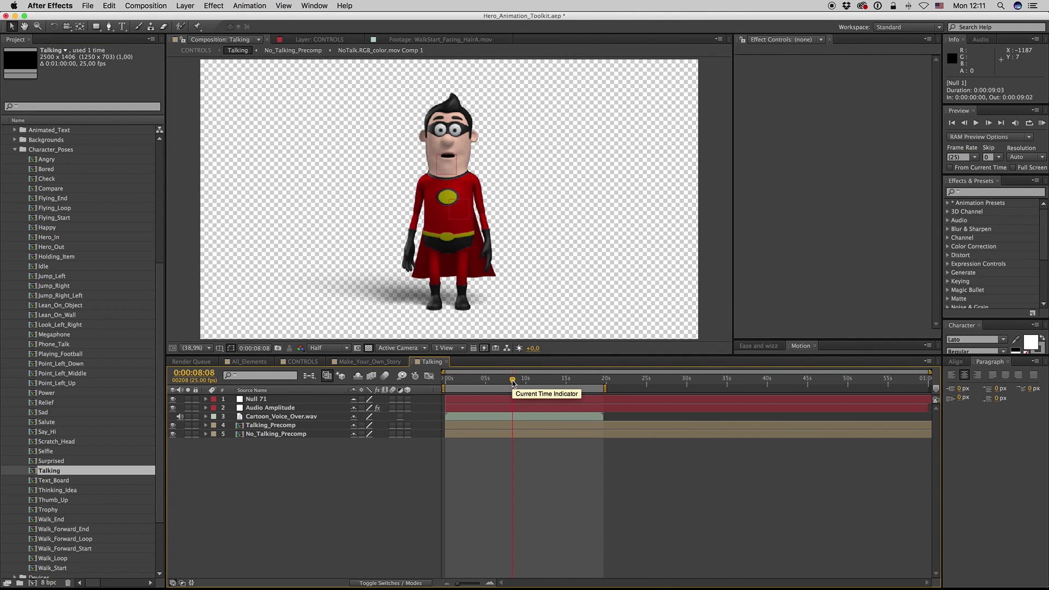
click(300, 418)
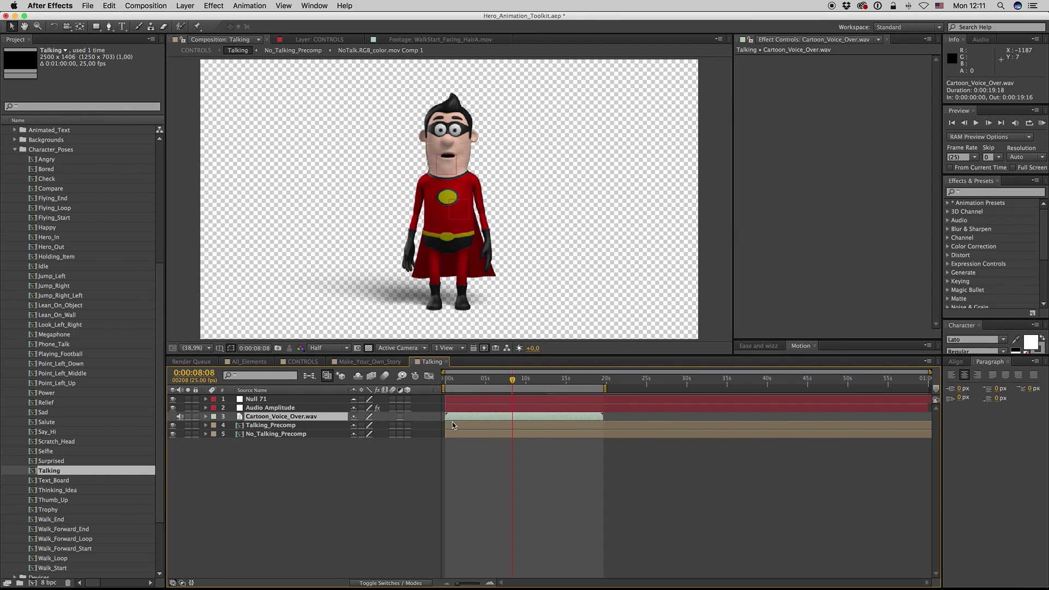
click(489, 381)
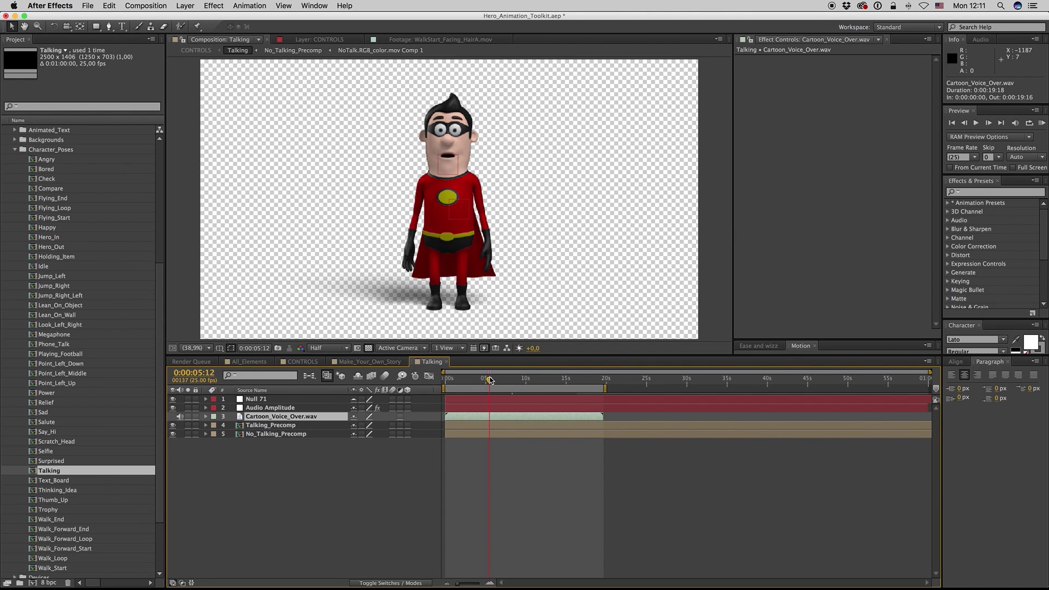
Reveal the voice-over's source in the Project panel and re-add Cartoon_Voice_Over.wav as layer 3.
right_click(302, 421)
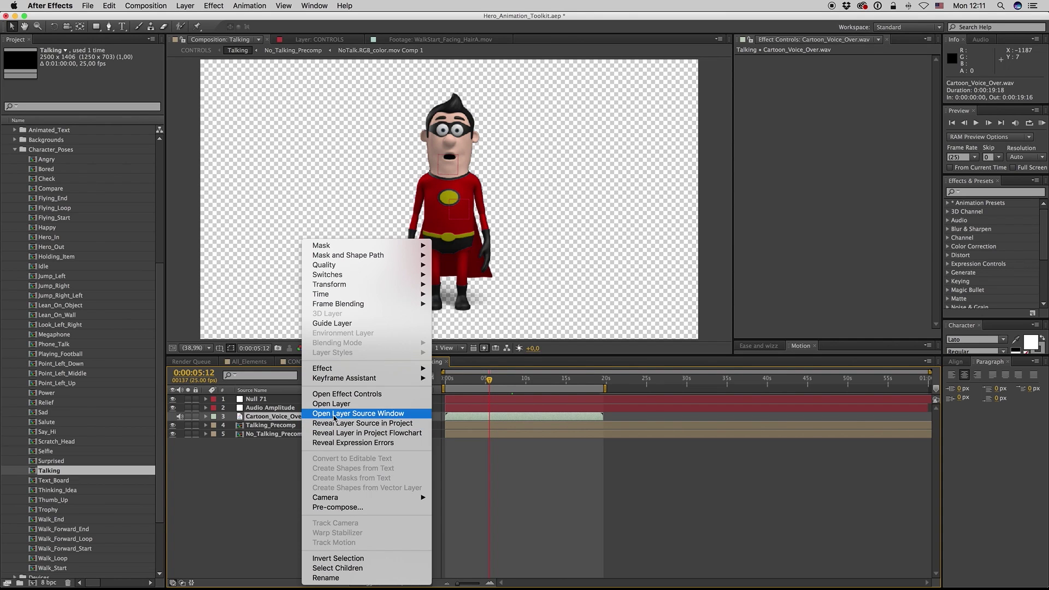
click(332, 423)
scroll(162, 437, down, 3)
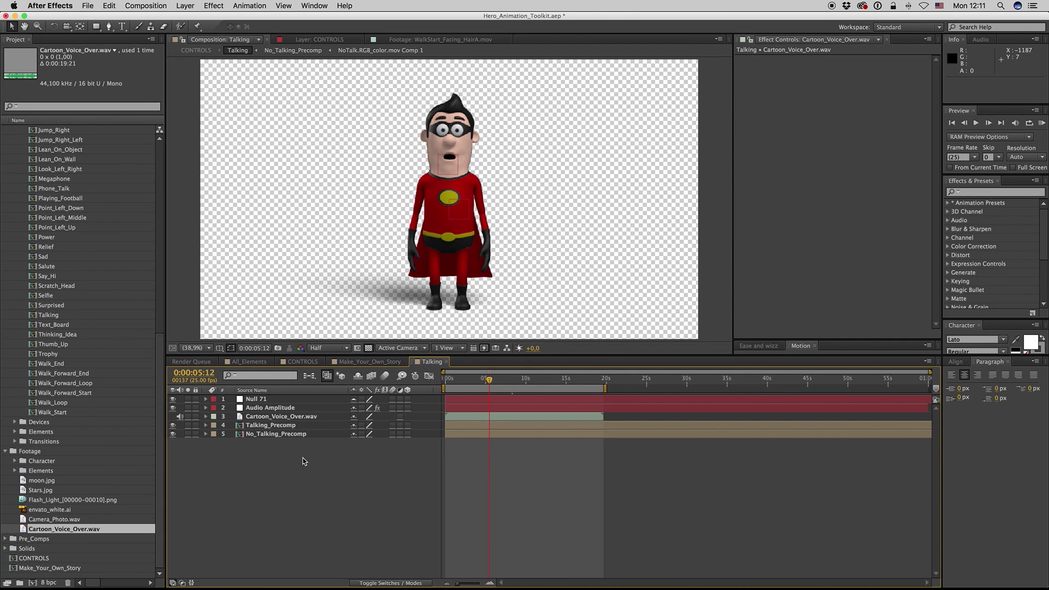
key(Delete)
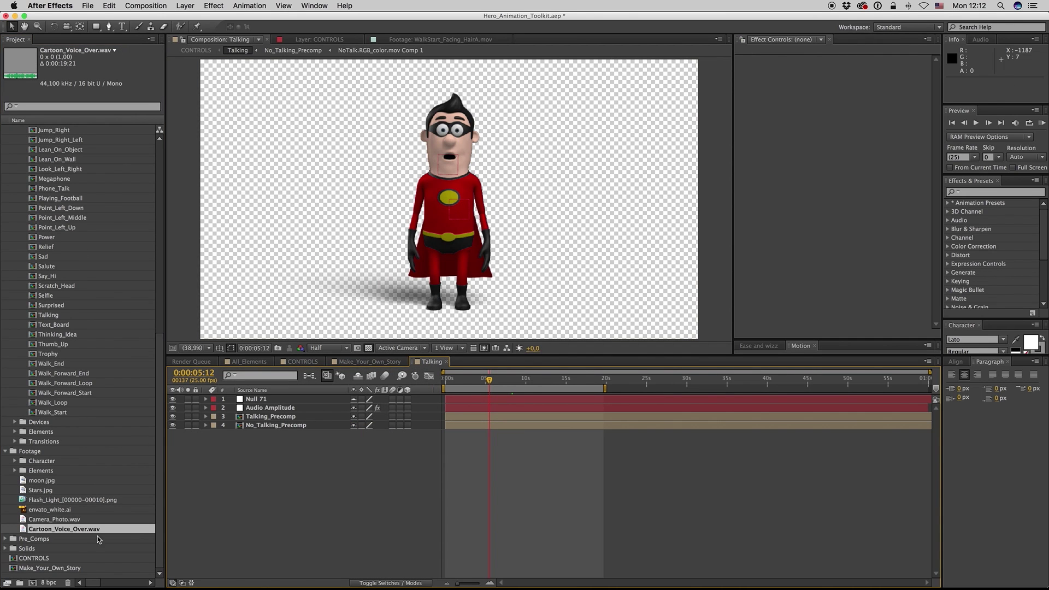
drag(64, 532, 265, 414)
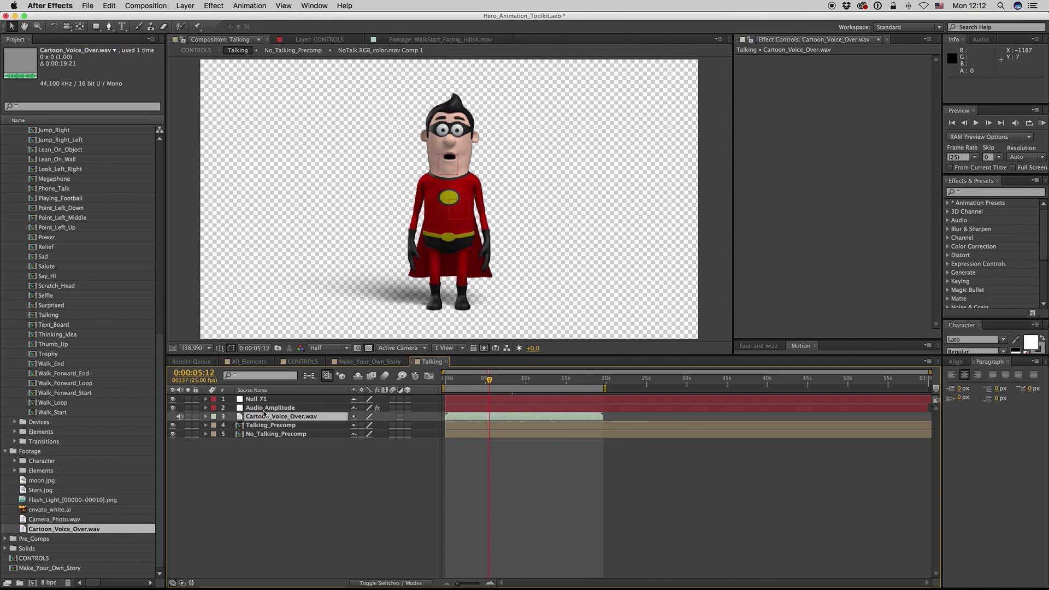
Inspect Audio Amplitude's keyframed sliders and No_Talking_Precomp's loopOut time remap expression.
click(263, 409)
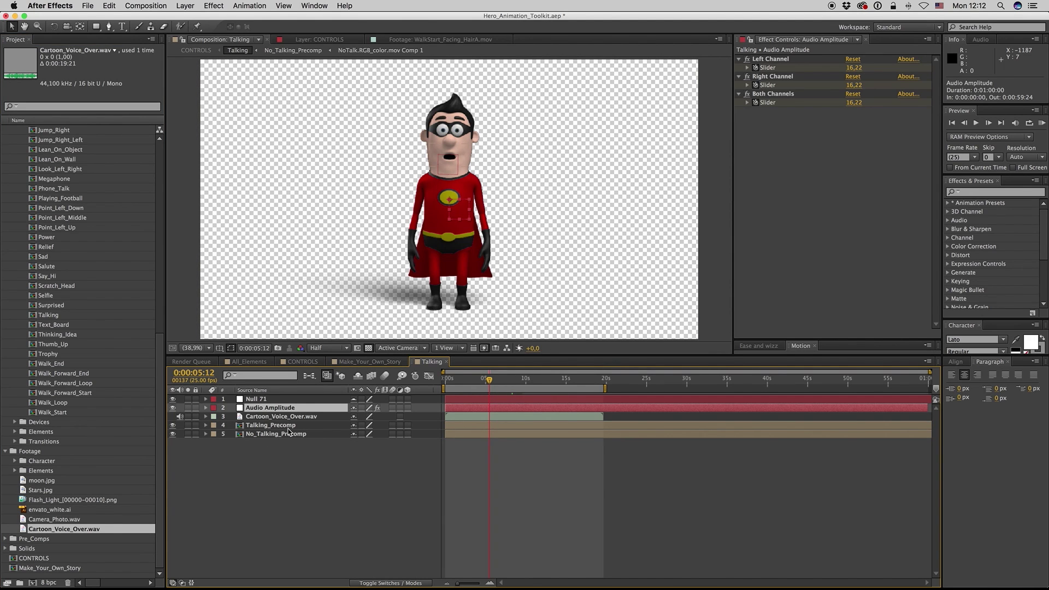
key(u)
key(u)
click(256, 399)
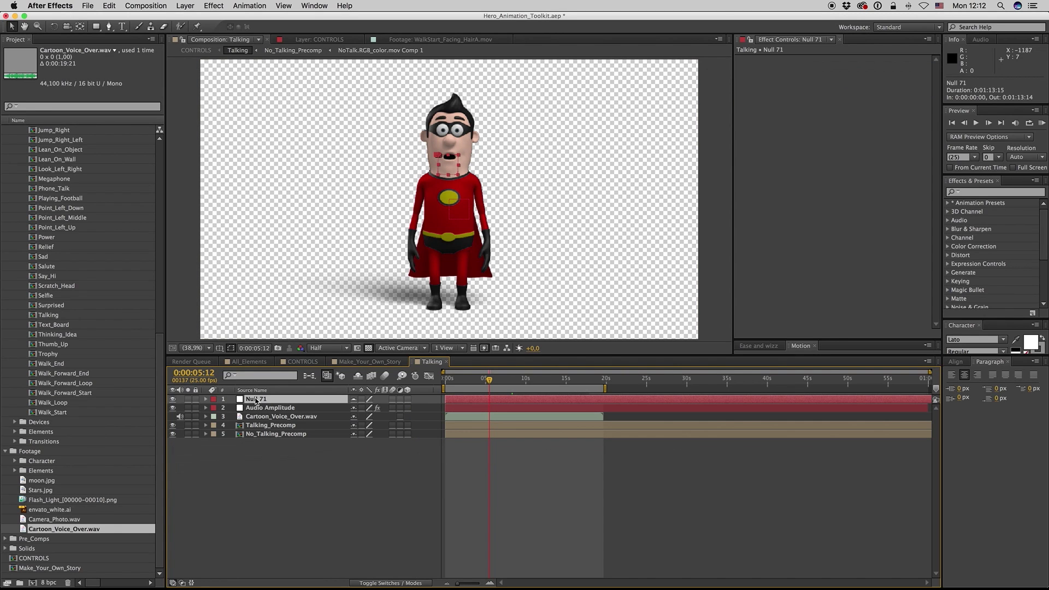
click(276, 434)
key(u)
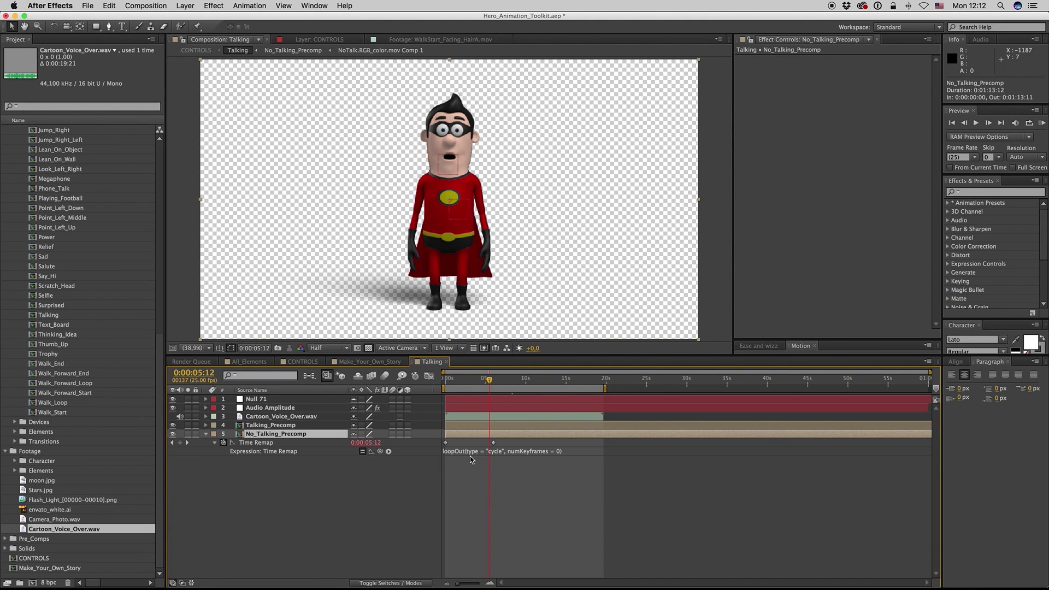
click(471, 451)
click(475, 476)
Check Talking_Precomp's Time Remap, then briefly open Talking_Precomp to view its mouth layers.
click(267, 426)
key(u)
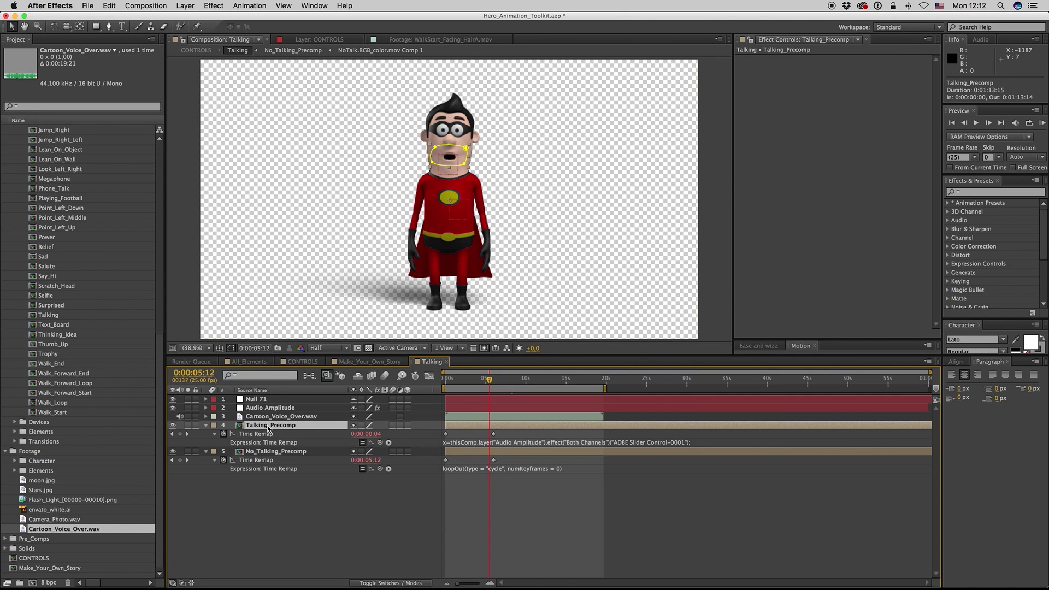
key(u)
click(269, 434)
key(u)
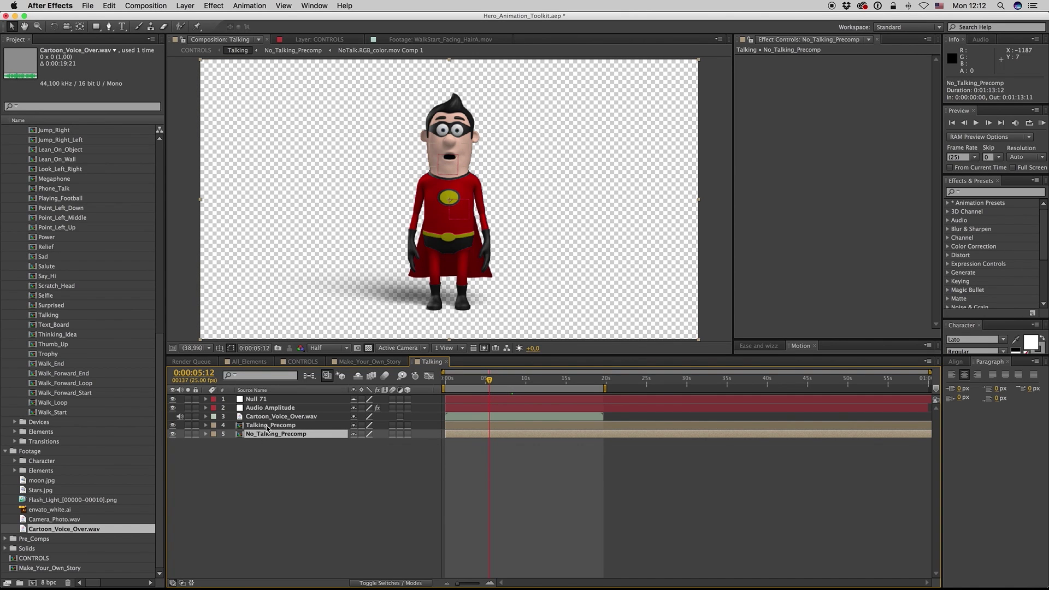
click(270, 426)
double_click(269, 425)
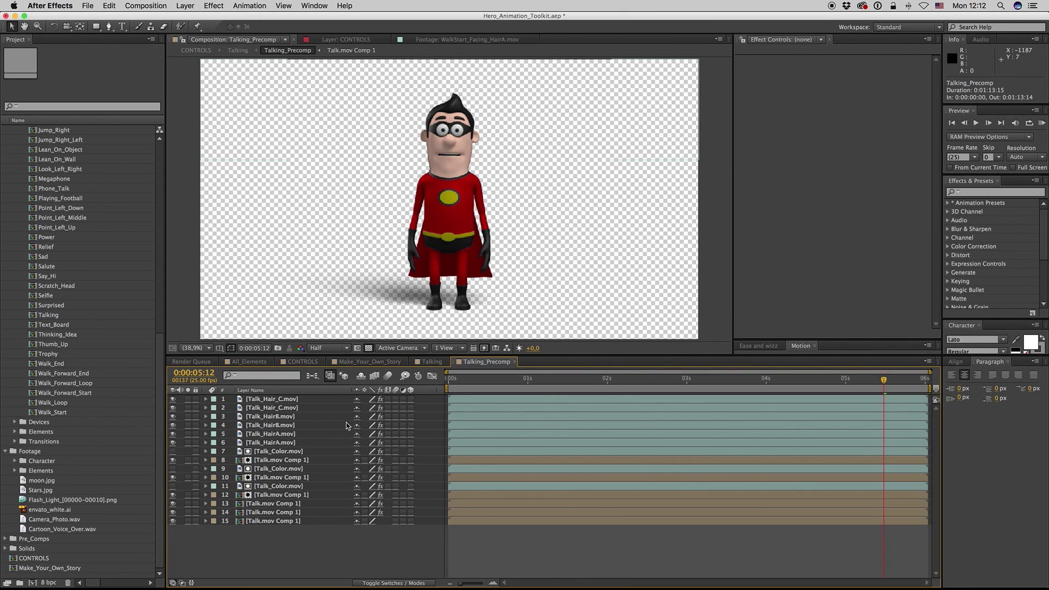
click(514, 362)
Review the Audio Amplitude sliders and Null 71's keyframed Position and Rotation.
click(262, 409)
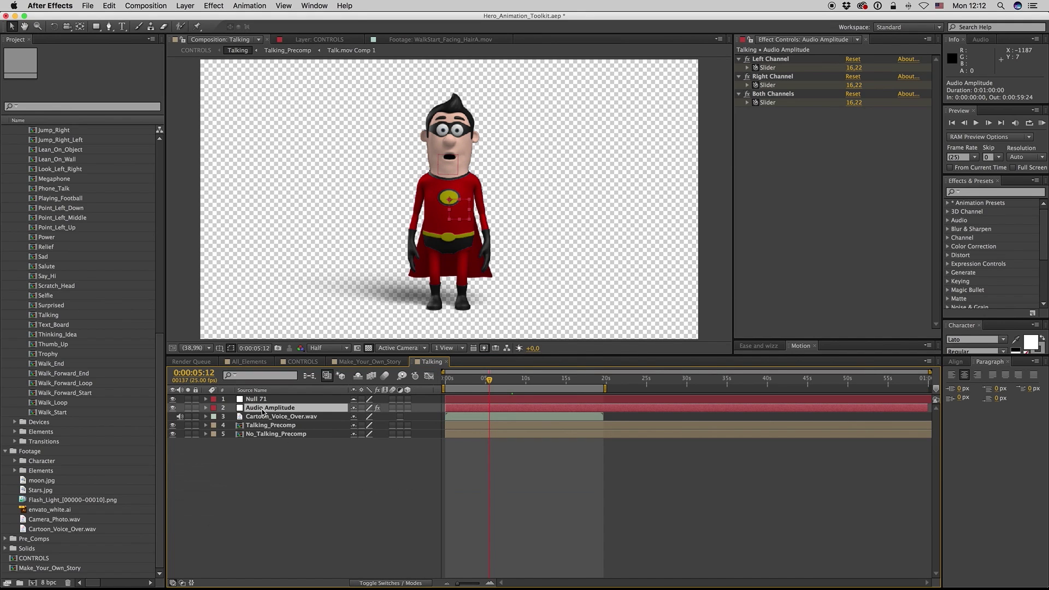
key(u)
key(u)
key(u)
key(u)
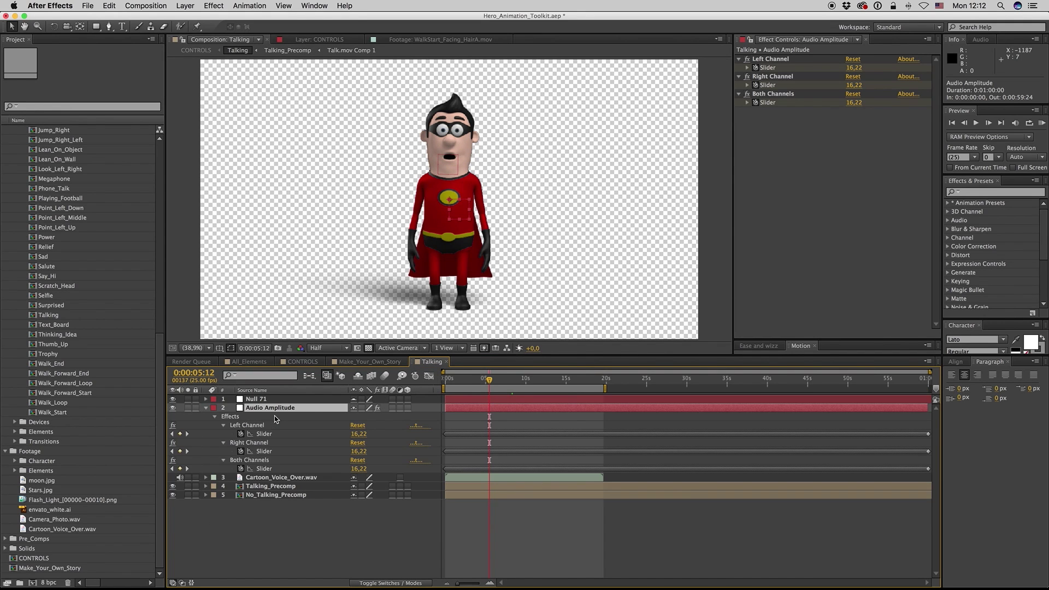
click(259, 399)
key(u)
key(u)
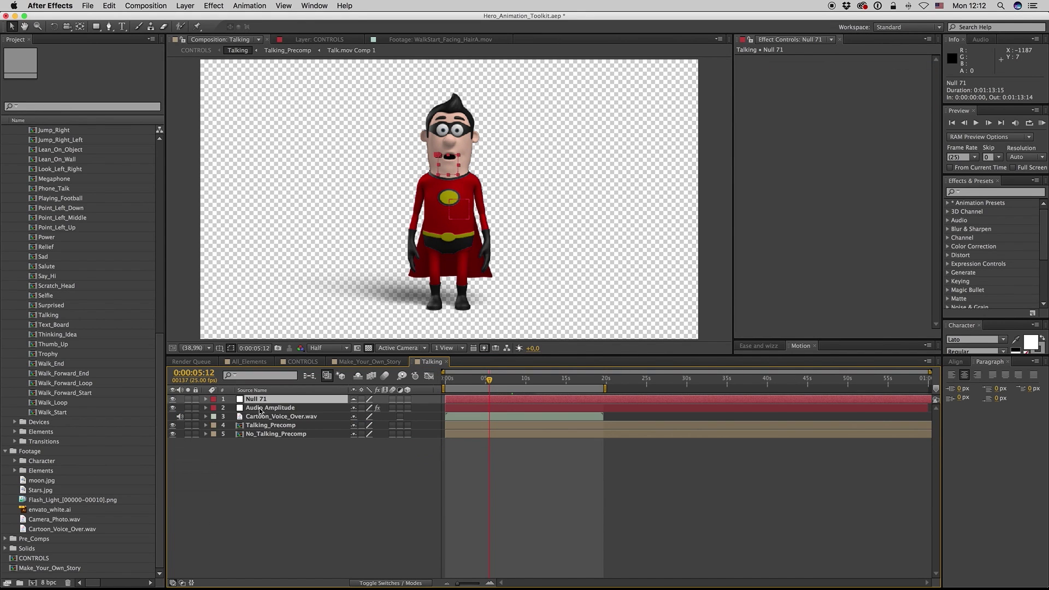
click(264, 418)
click(267, 425)
key(u)
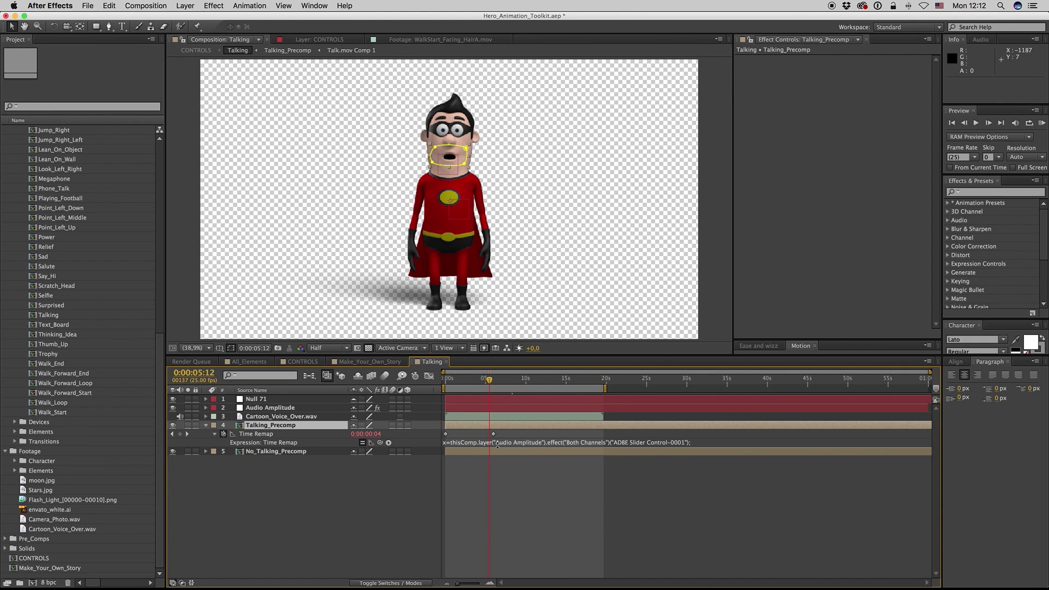
Read Talking_Precomp's full Time Remap expression, collapse the layer, and select Audio Amplitude.
click(279, 426)
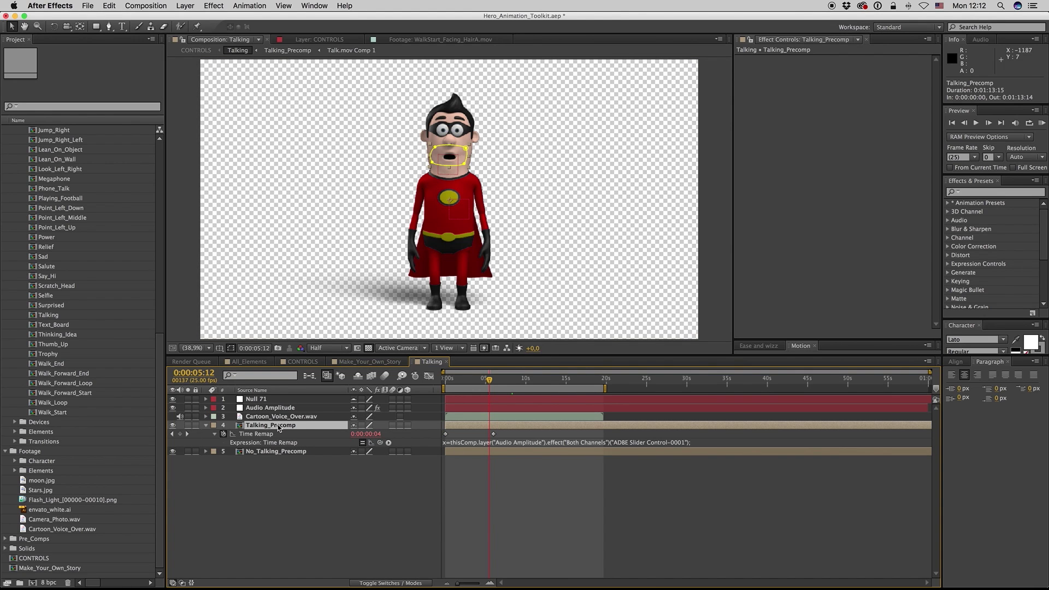
key(u)
key(u)
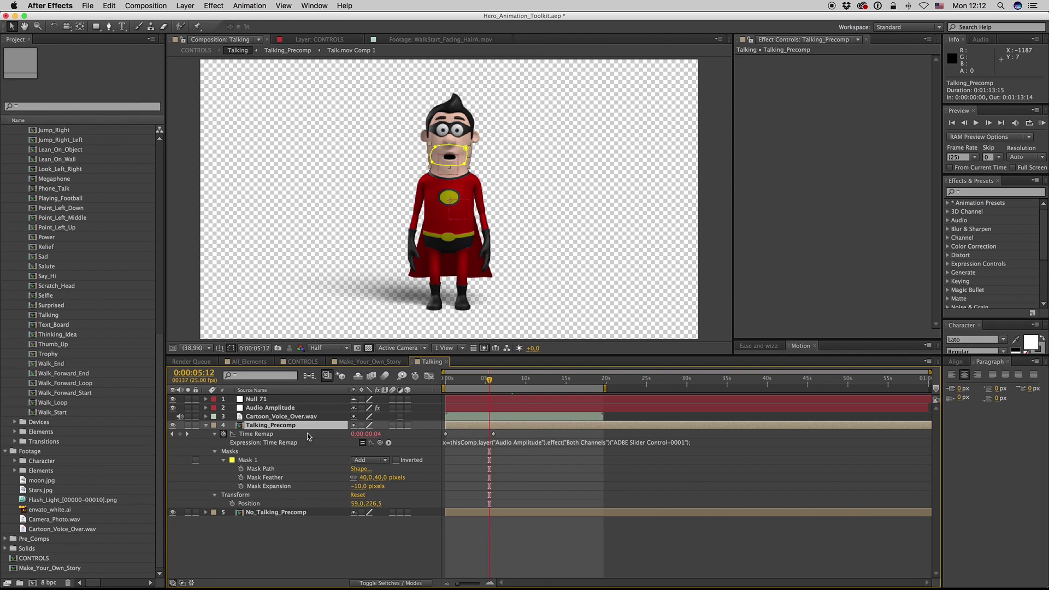
click(503, 443)
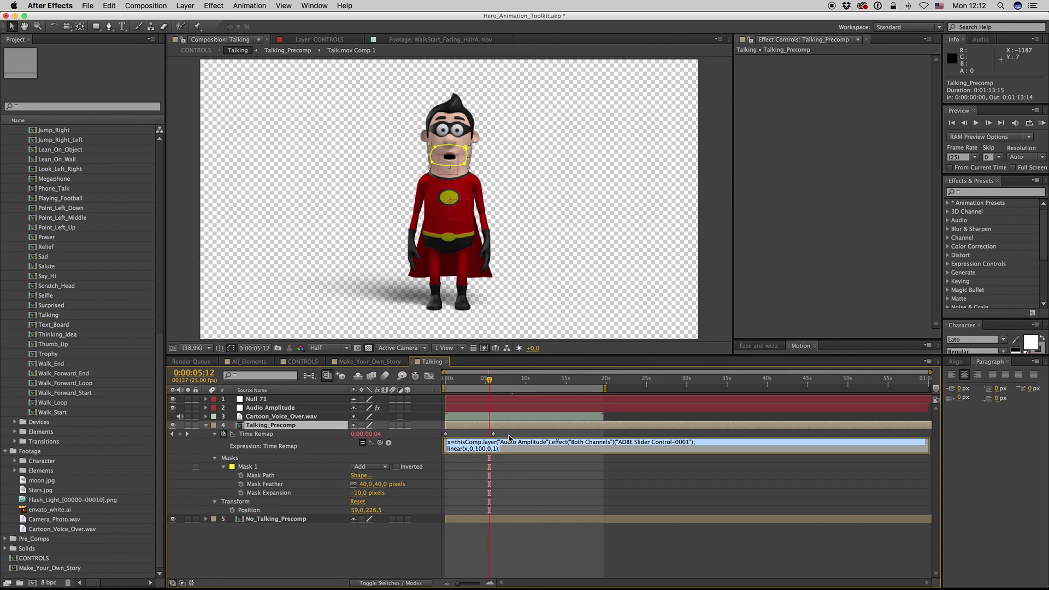
click(509, 437)
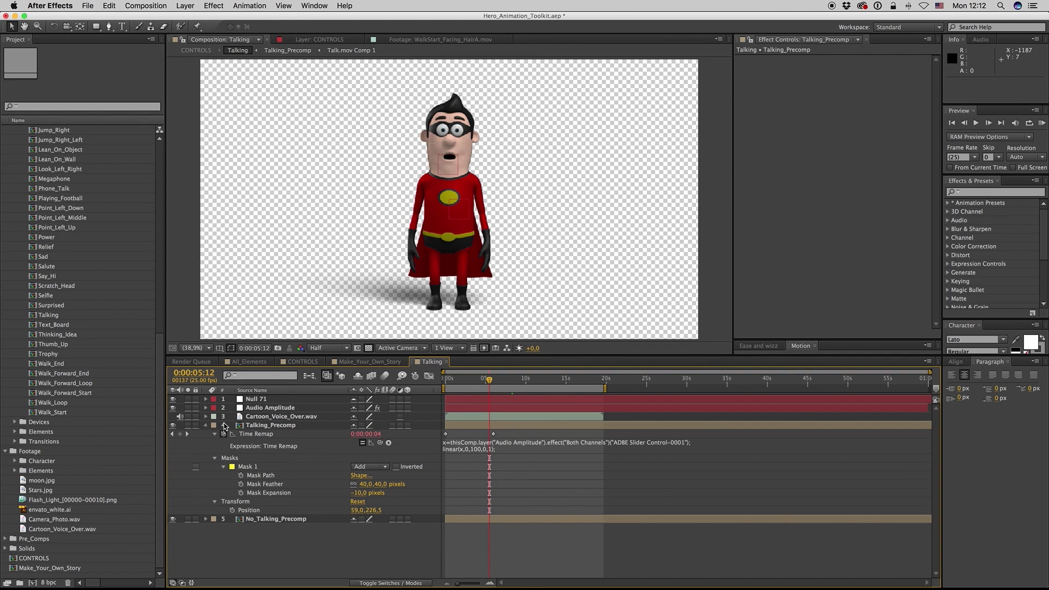
click(225, 426)
click(270, 408)
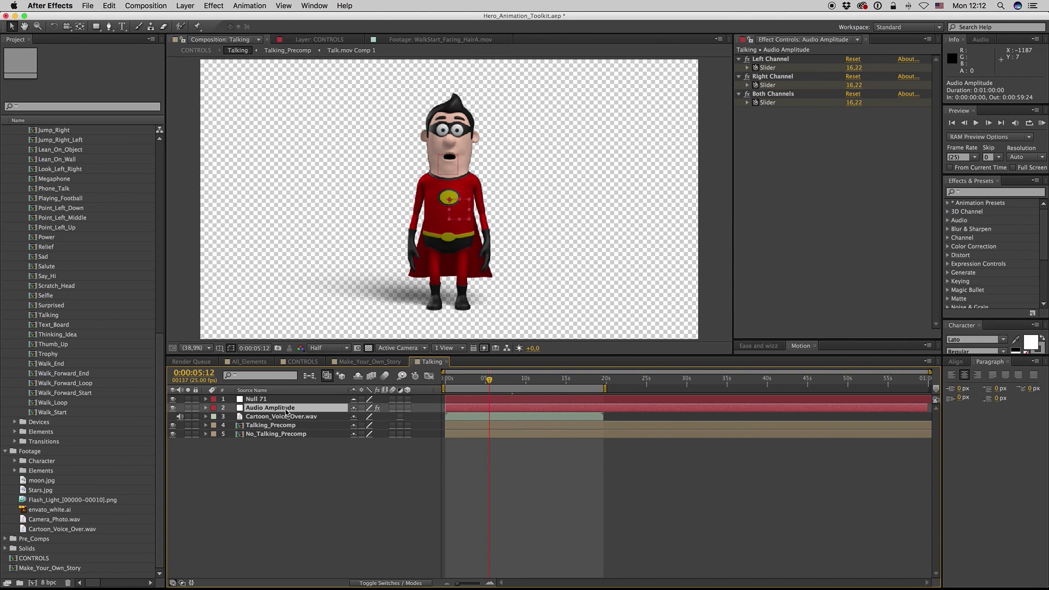
Rebuild Audio Amplitude from Cartoon_Voice_Over.wav via Convert Audio to Keyframes, placed below Null 71.
key(Delete)
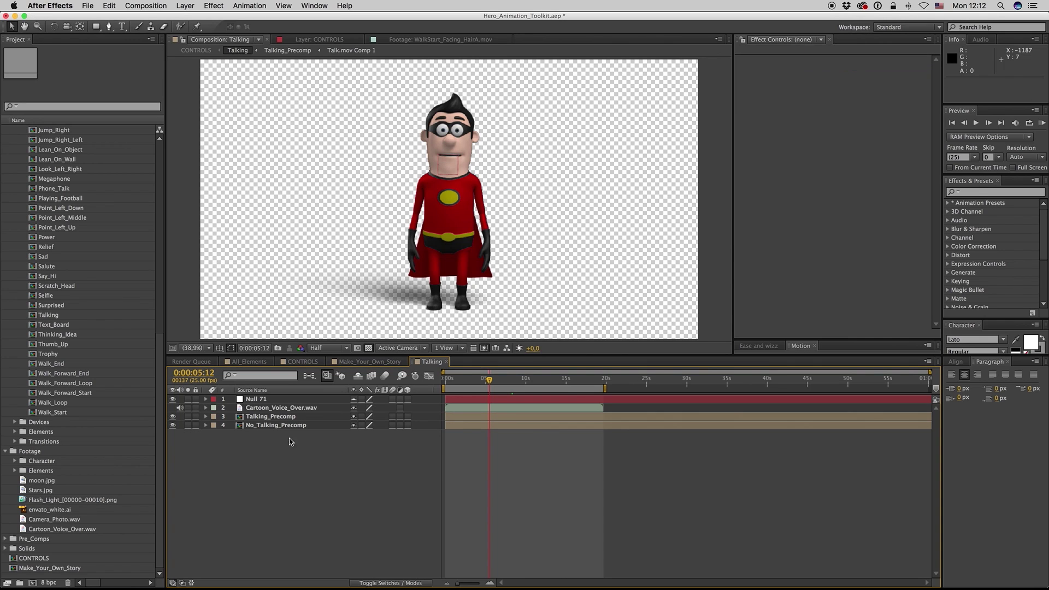
click(279, 408)
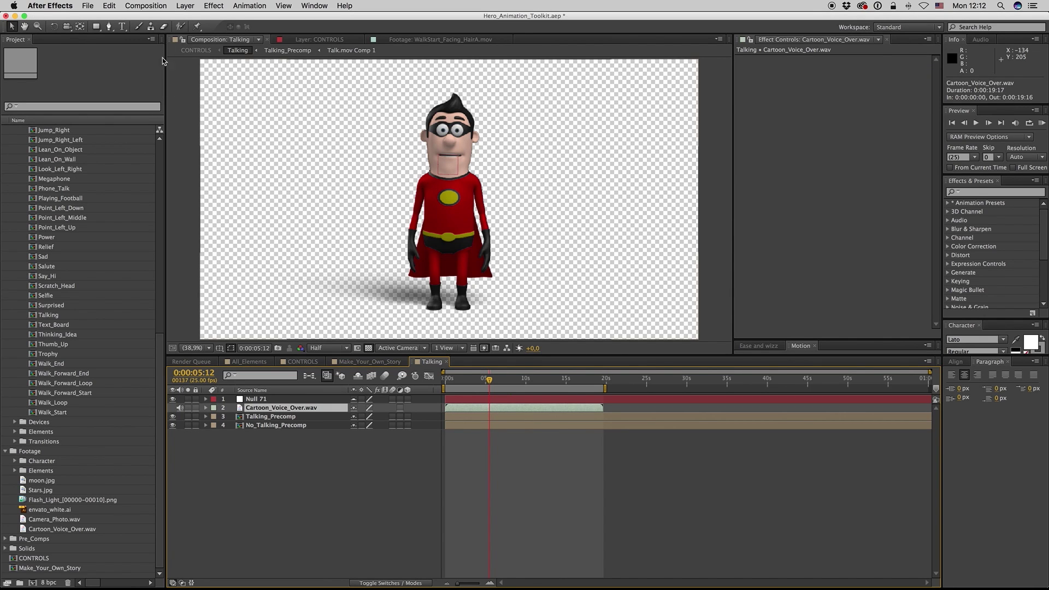
click(185, 5)
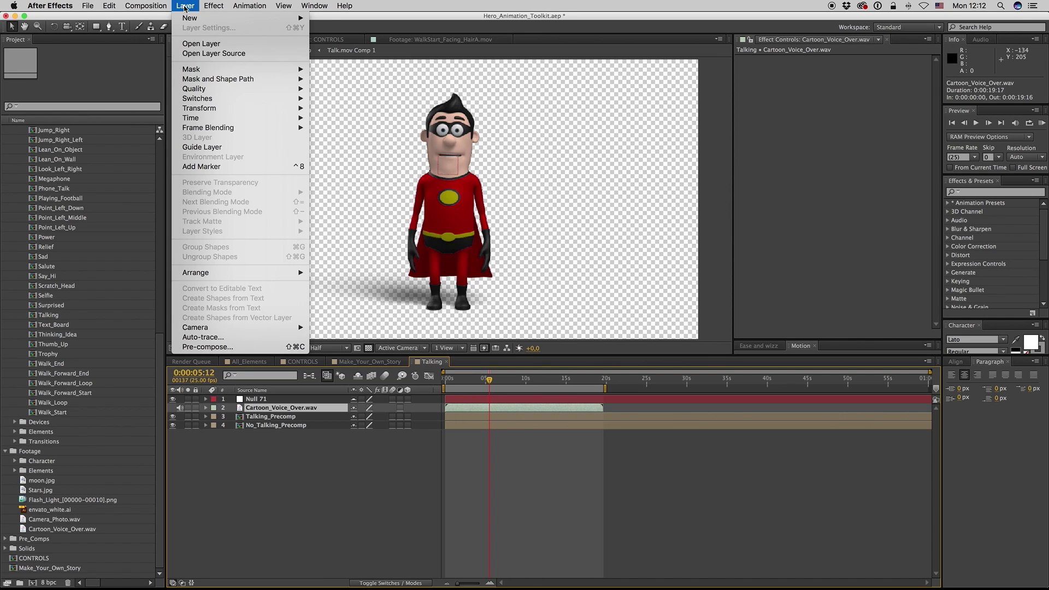
click(297, 504)
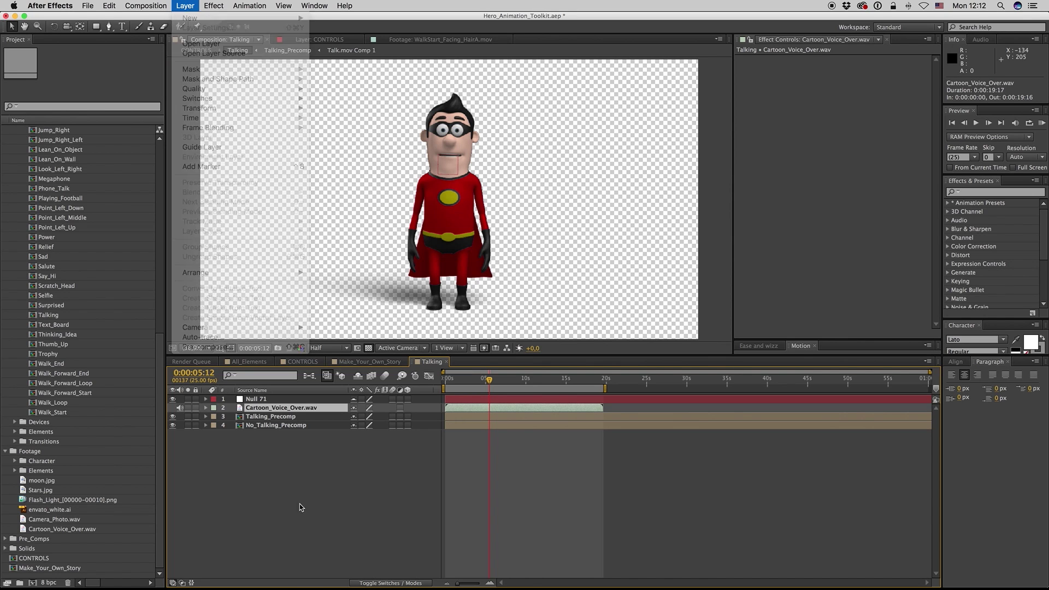
right_click(279, 413)
mouse_move(335, 383)
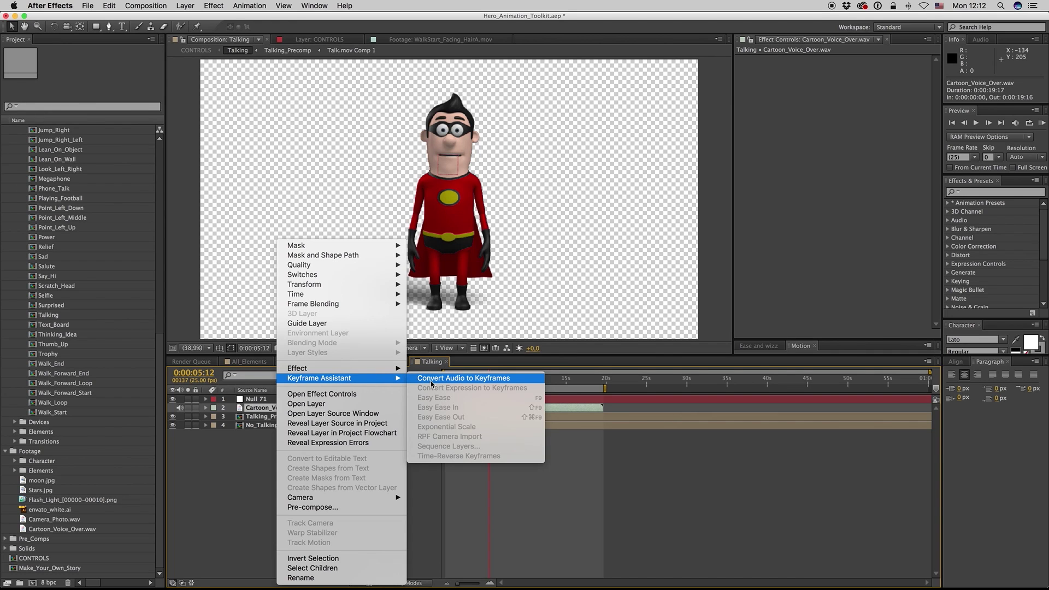
click(474, 381)
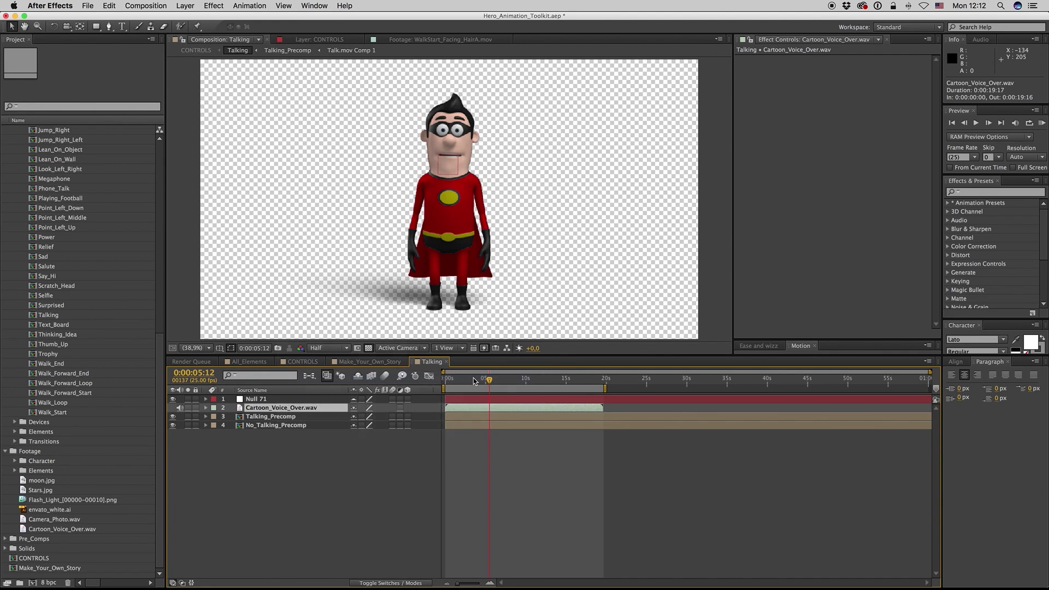
click(282, 417)
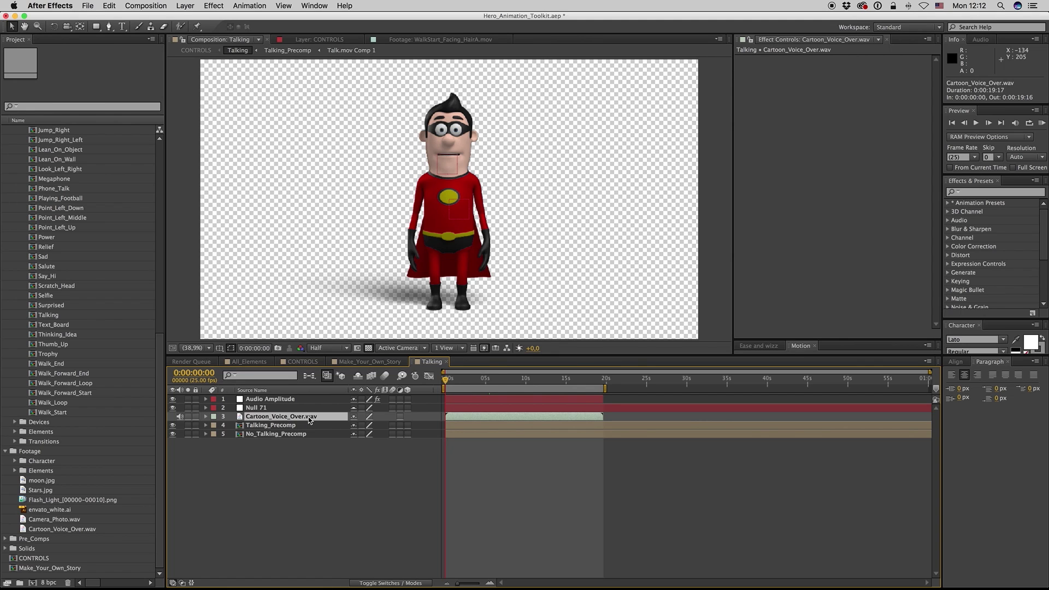
drag(269, 399, 273, 412)
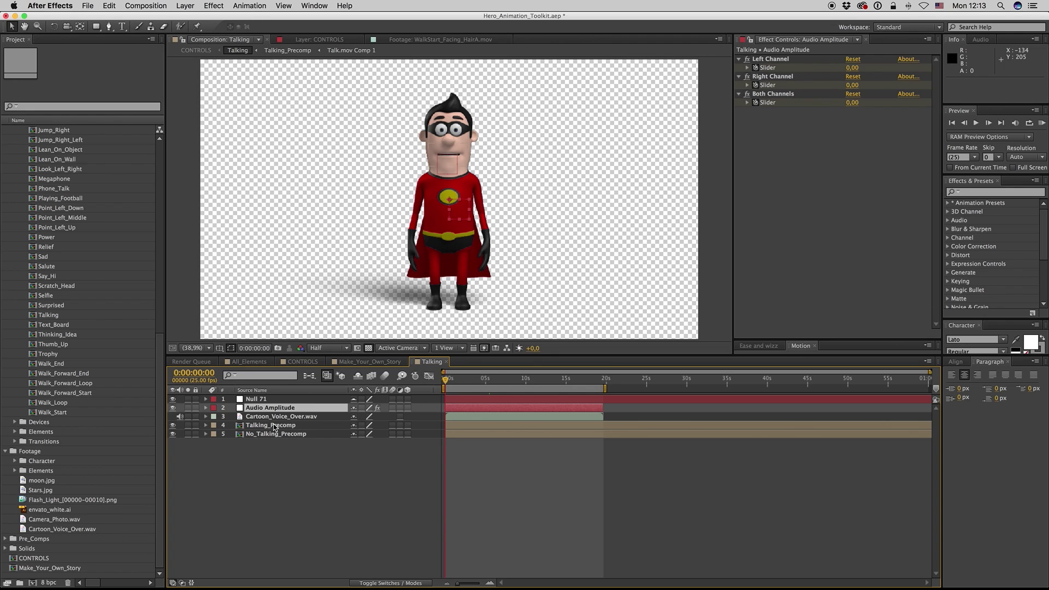
Review Talking_Precomp's Time Remap expression without changing it, then collapse the layer.
click(274, 426)
key(e)
key(e)
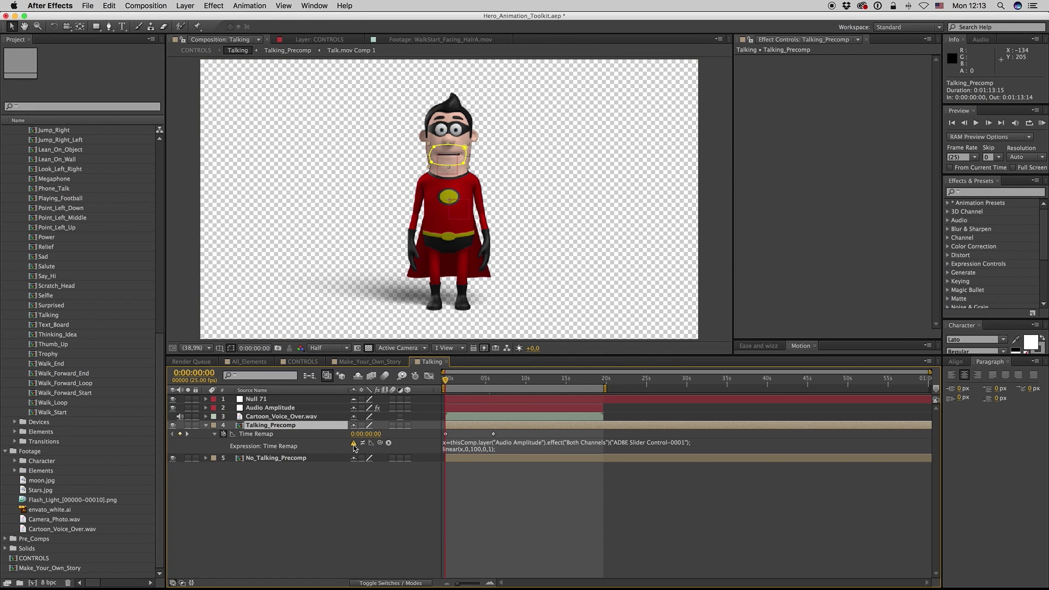
click(475, 448)
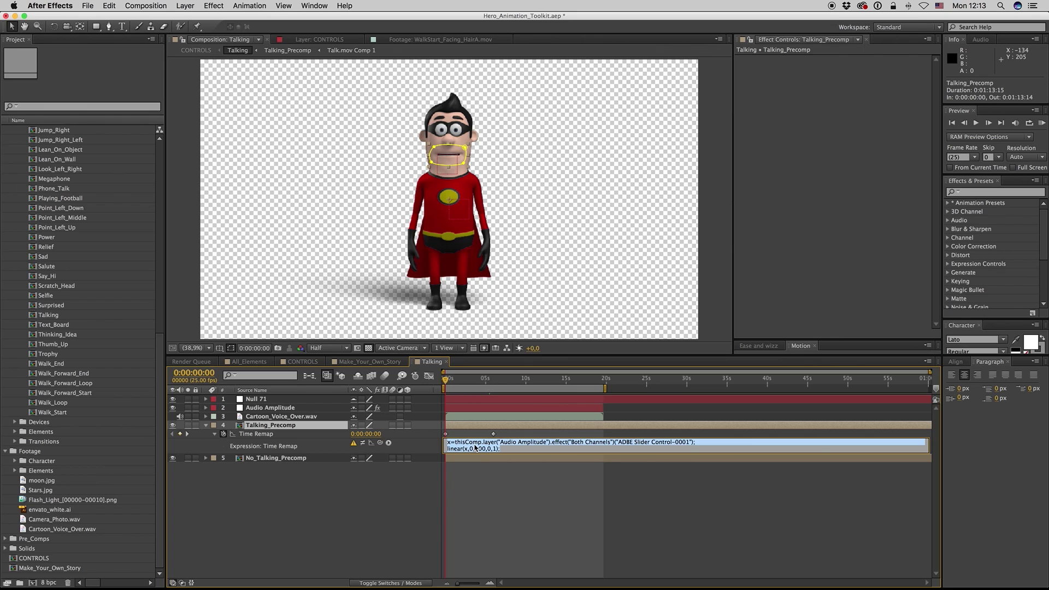
click(480, 474)
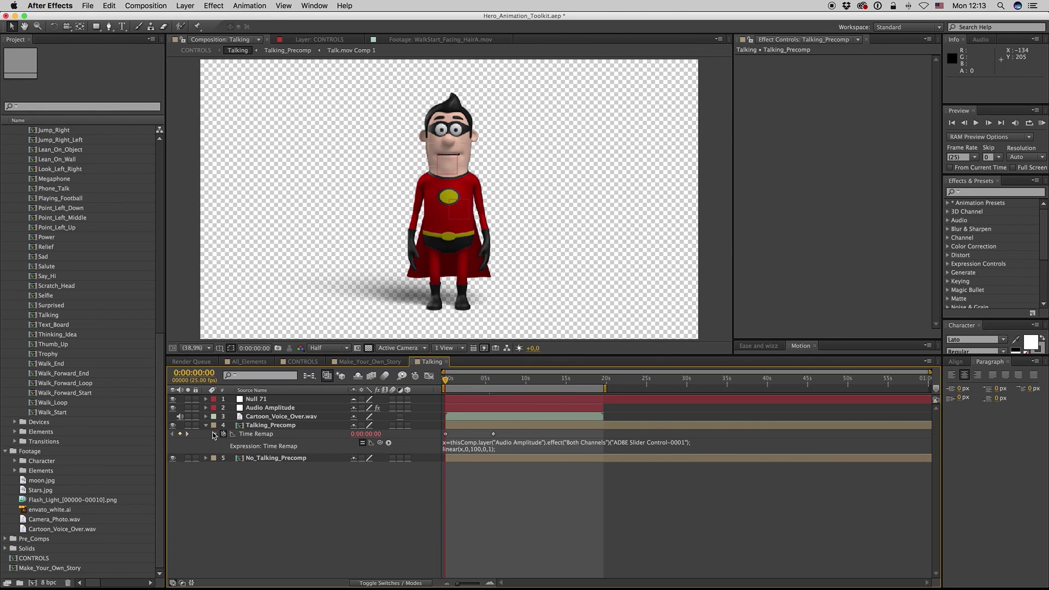
click(206, 425)
RAM-preview the lip-sync at Quarter resolution and extend the work area to the comp end.
click(327, 348)
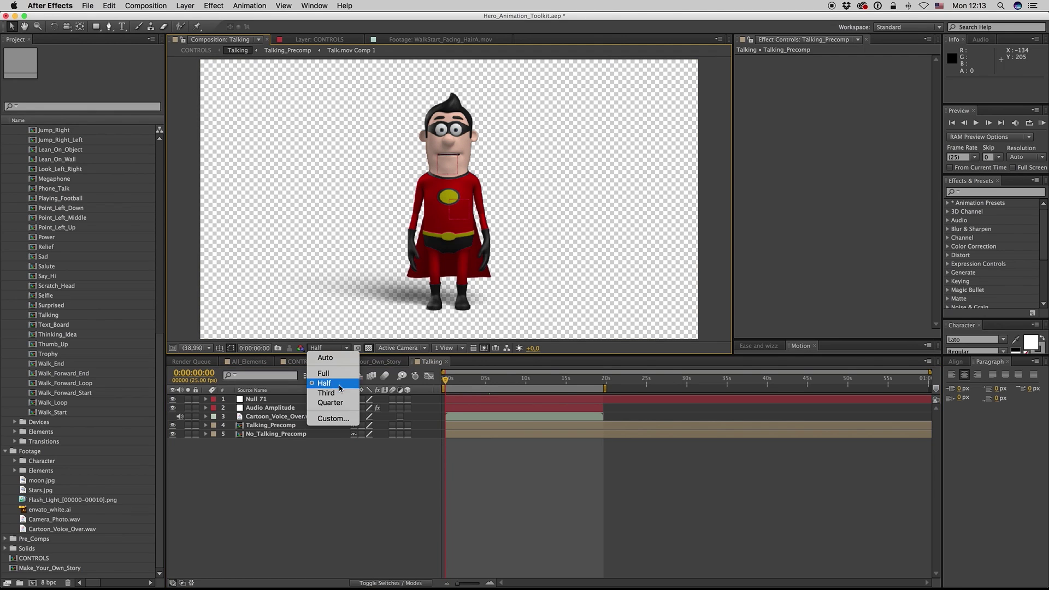
click(345, 405)
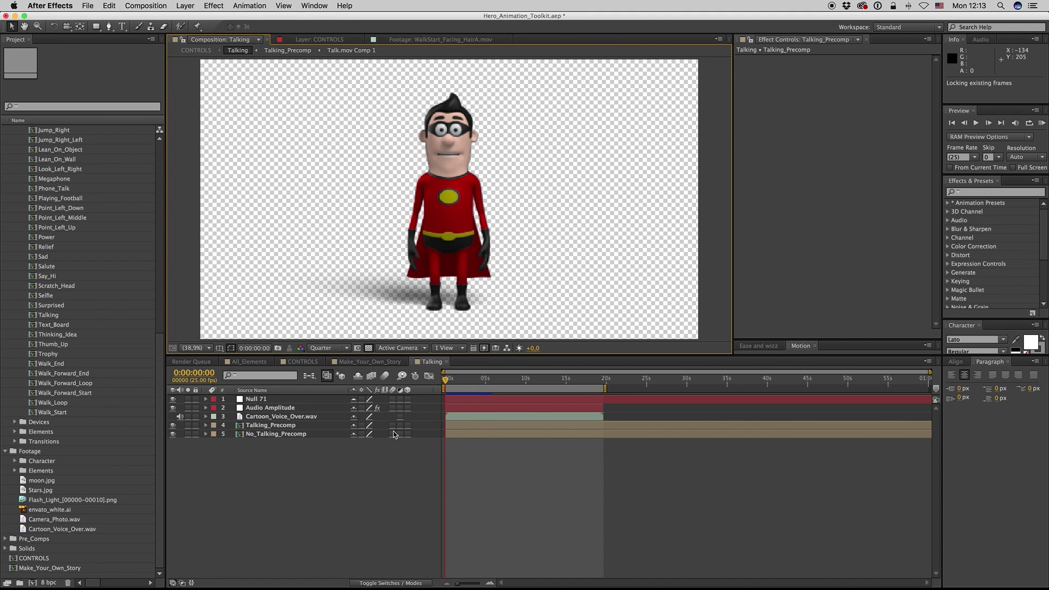
key(KP_0)
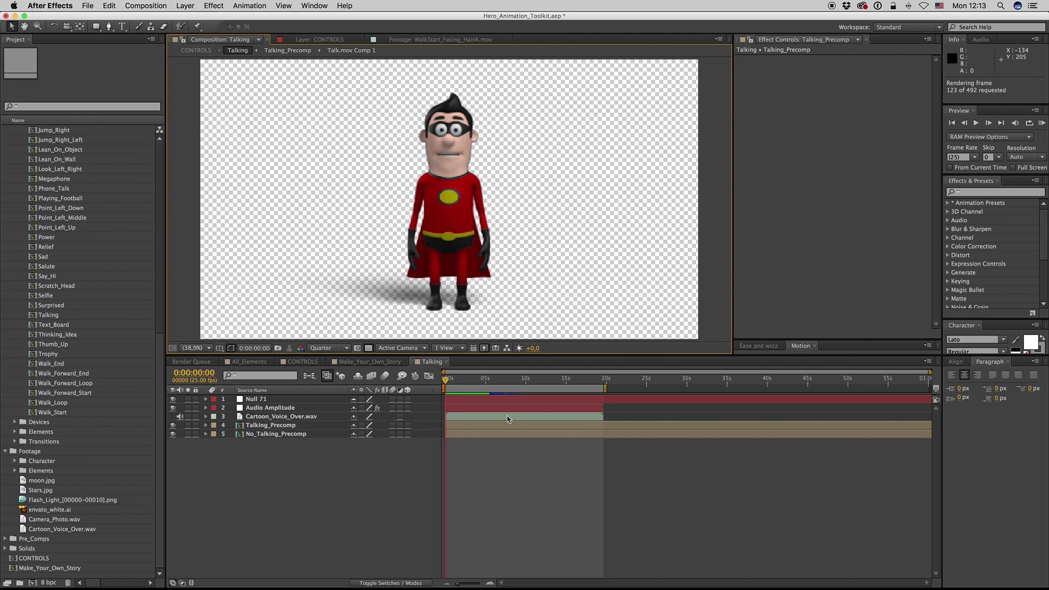
click(490, 384)
key(KP_0)
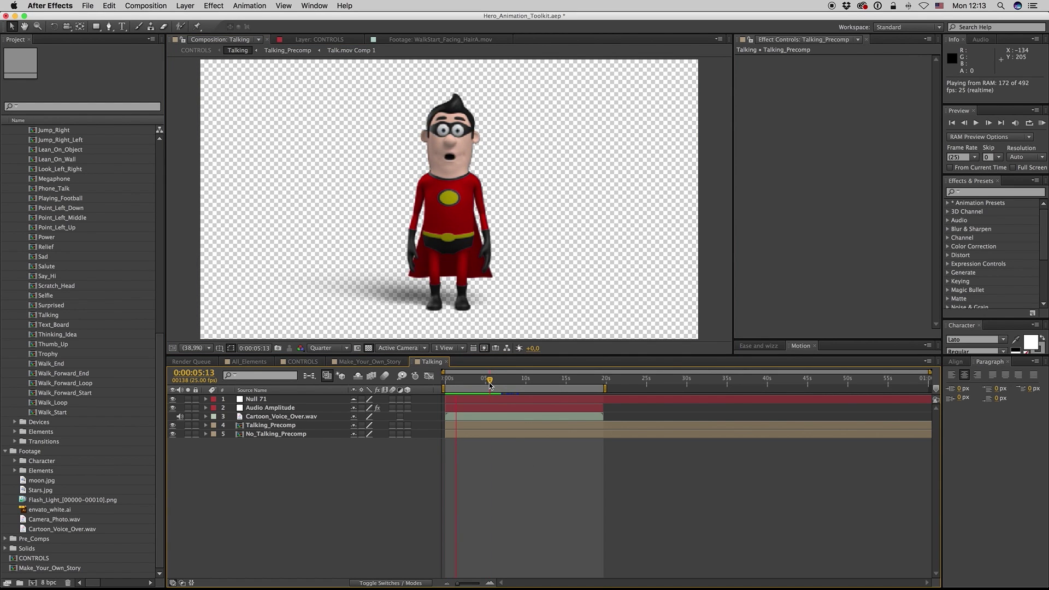
click(500, 384)
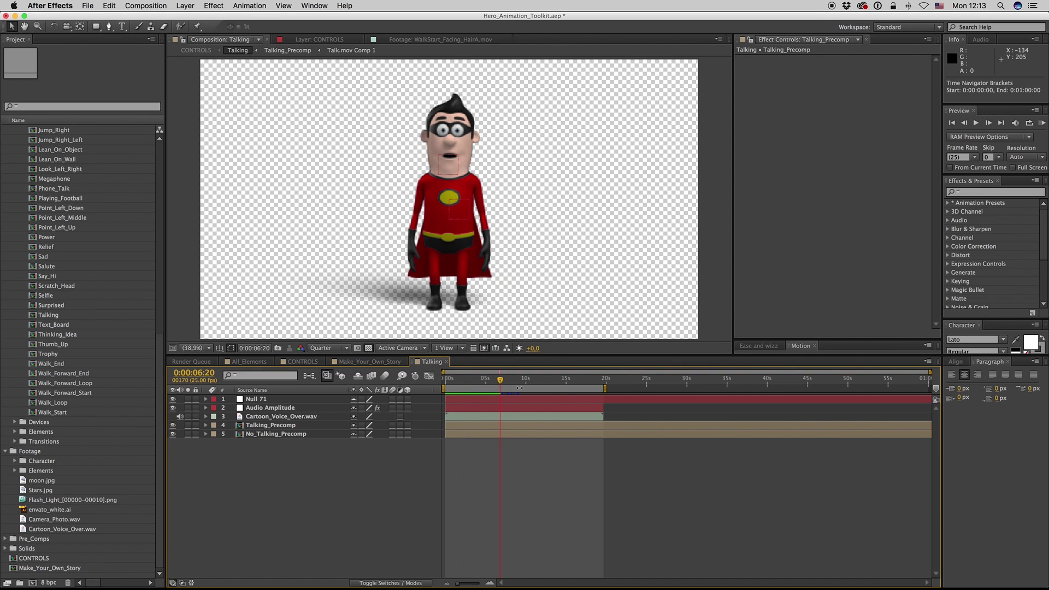
drag(606, 391, 929, 389)
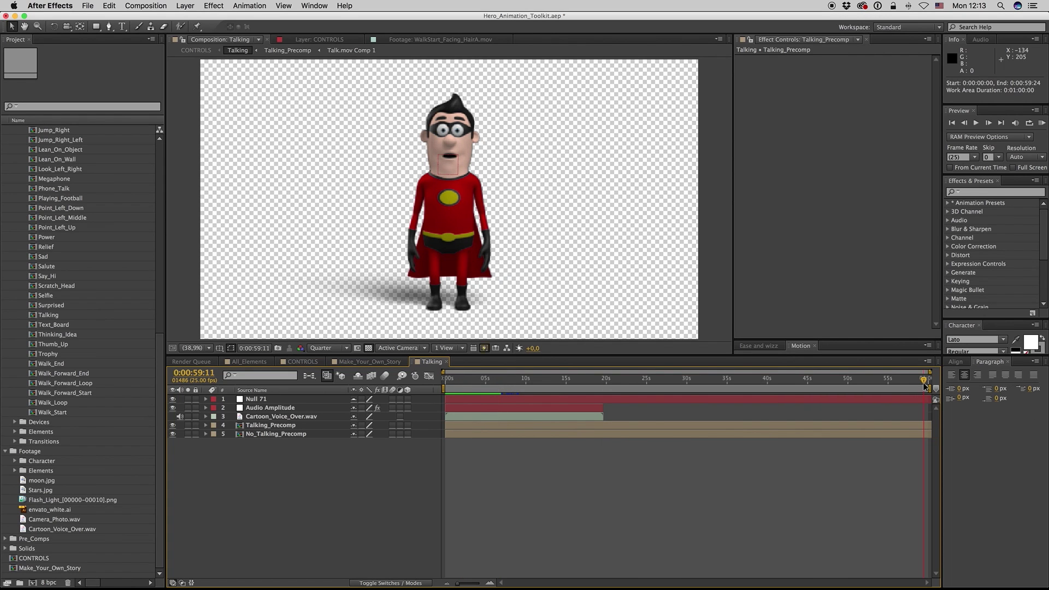
Set the Talking comp's duration to 0:03:00:00 in Composition Settings.
click(145, 6)
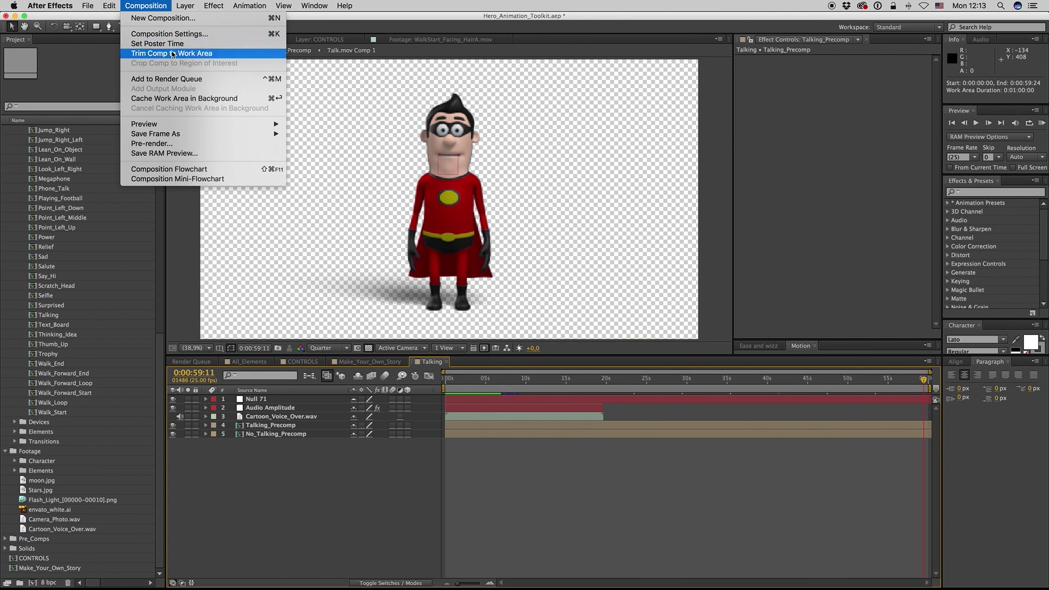
click(158, 33)
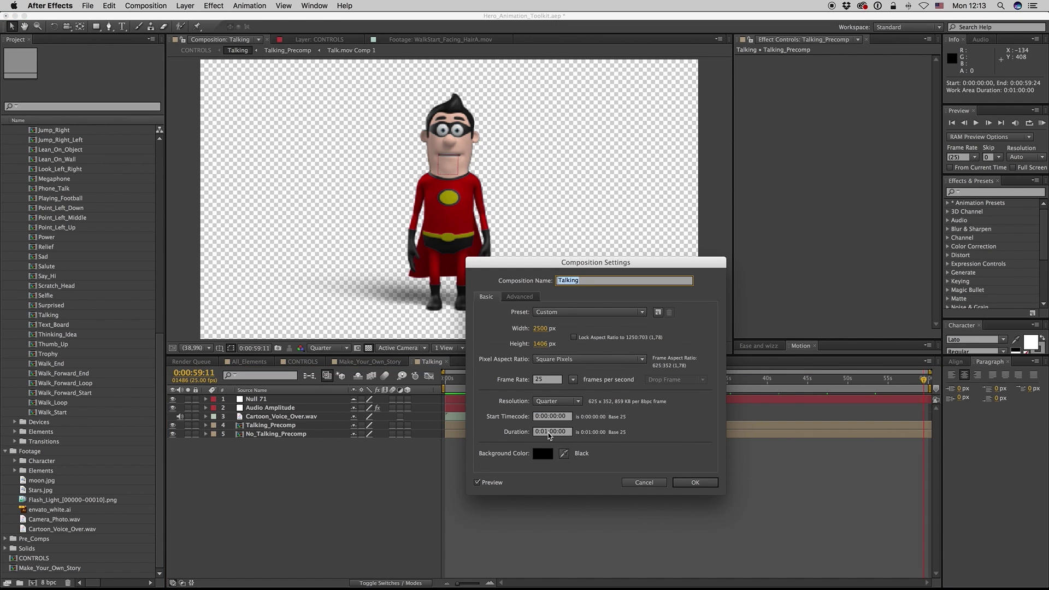
click(549, 433)
click(698, 483)
key(minus)
key(minus)
key(minus)
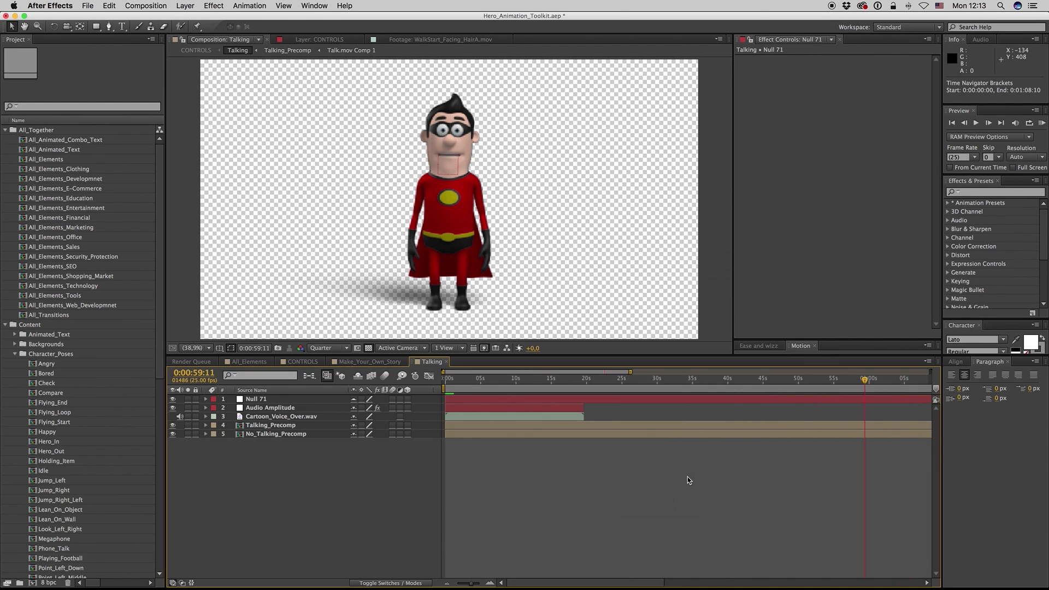
Stretch No_Talking_Precomp, Null 71 and Audio Amplitude to the new comp end, then check 0:00:12:20.
click(608, 427)
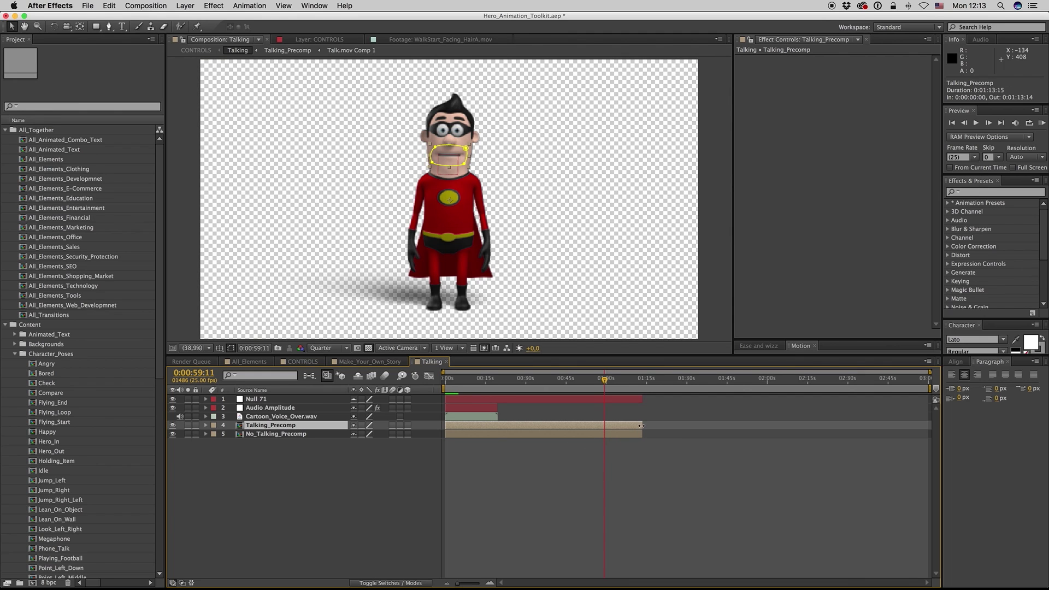
drag(643, 434, 931, 434)
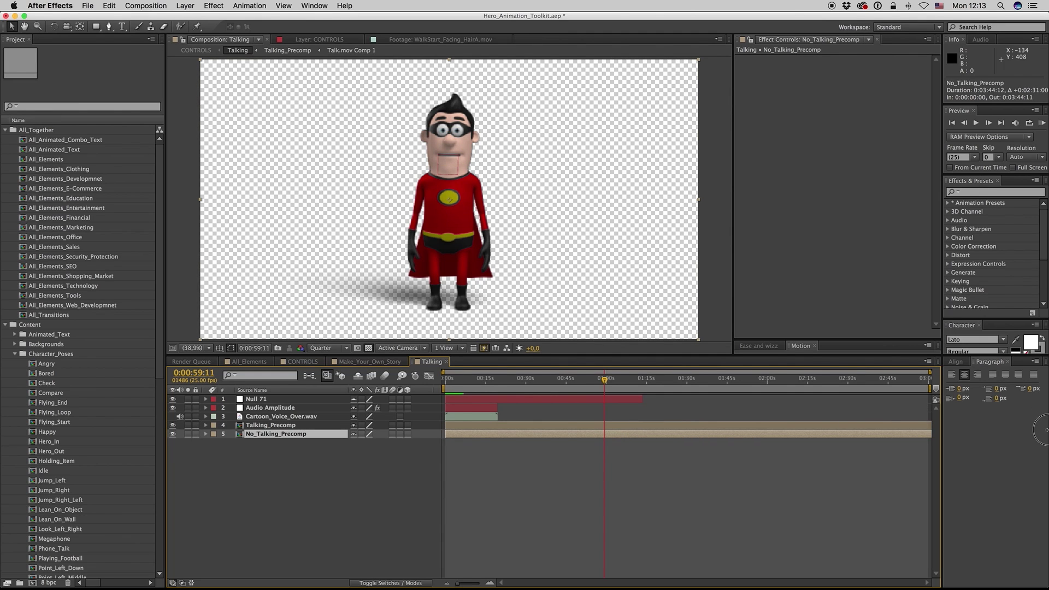
drag(643, 399, 931, 400)
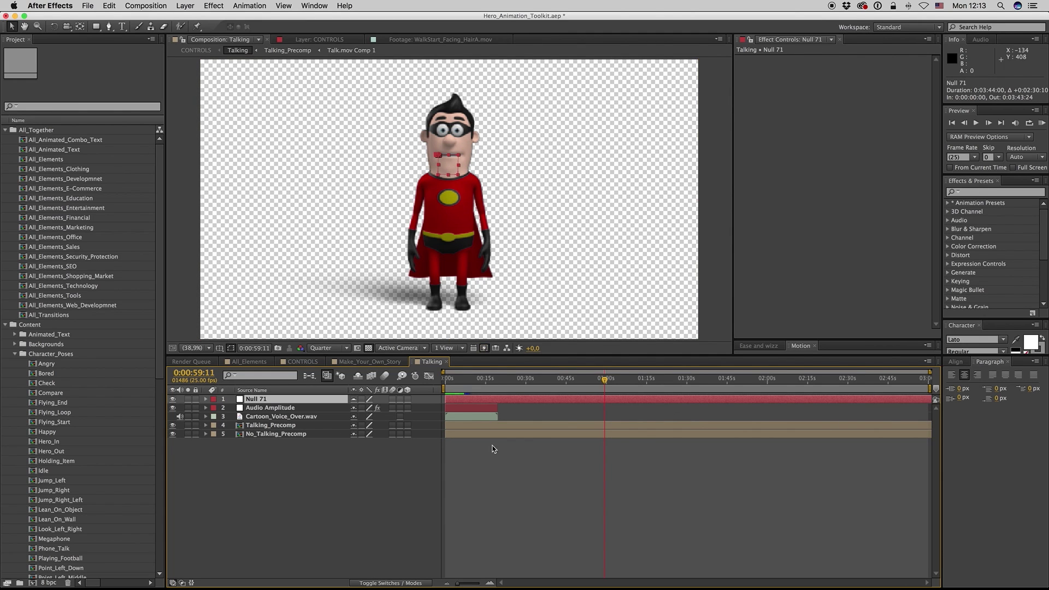
click(482, 410)
drag(497, 408, 932, 408)
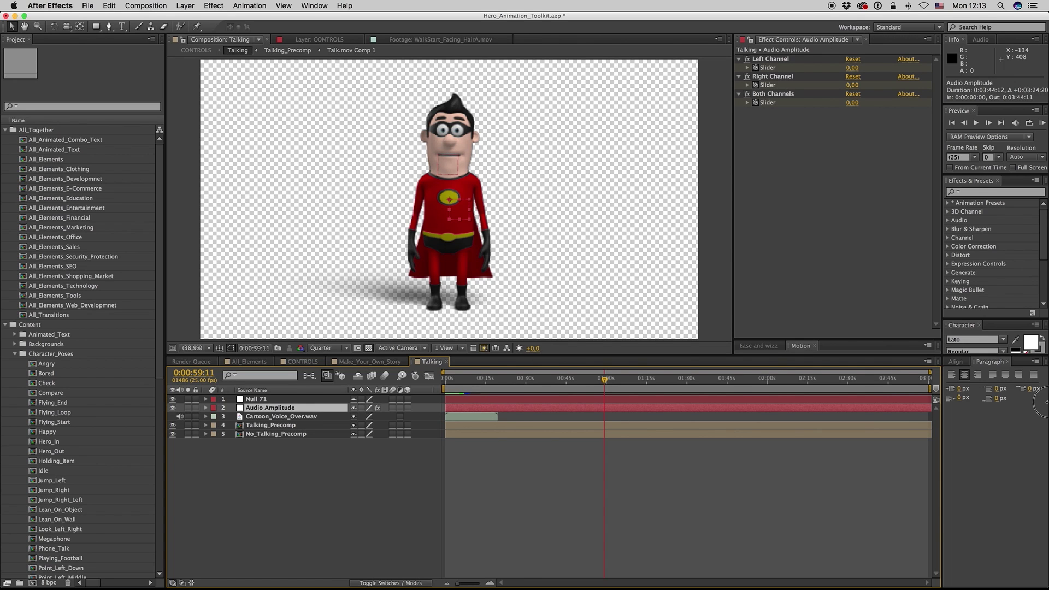
click(485, 451)
drag(474, 382, 480, 381)
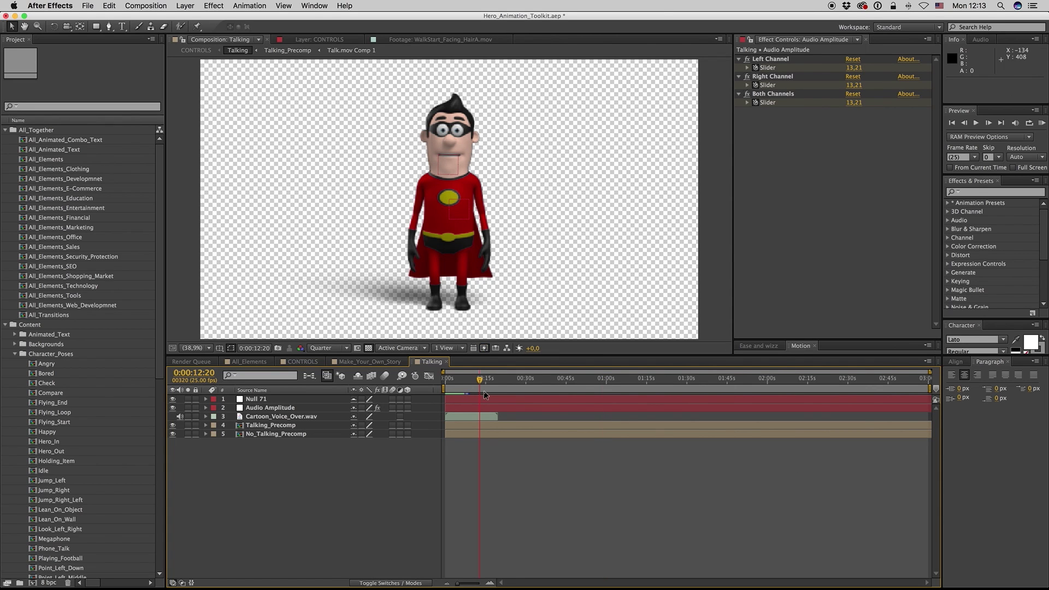
Close the Talking comp, look over the CONTROLS comp's settings, then switch to Make_Your_Own_Story.
click(447, 362)
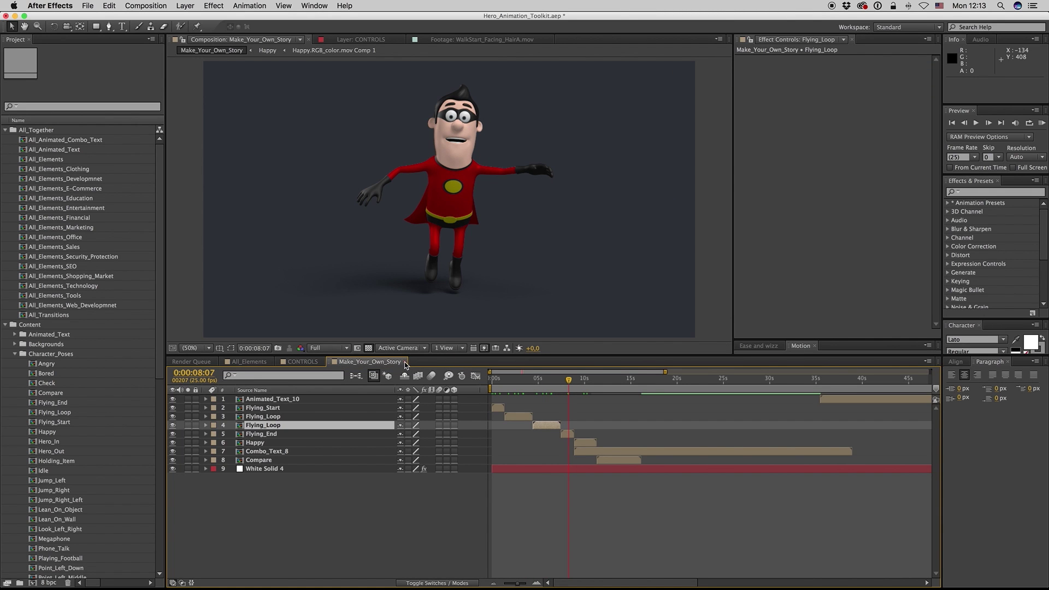
click(592, 382)
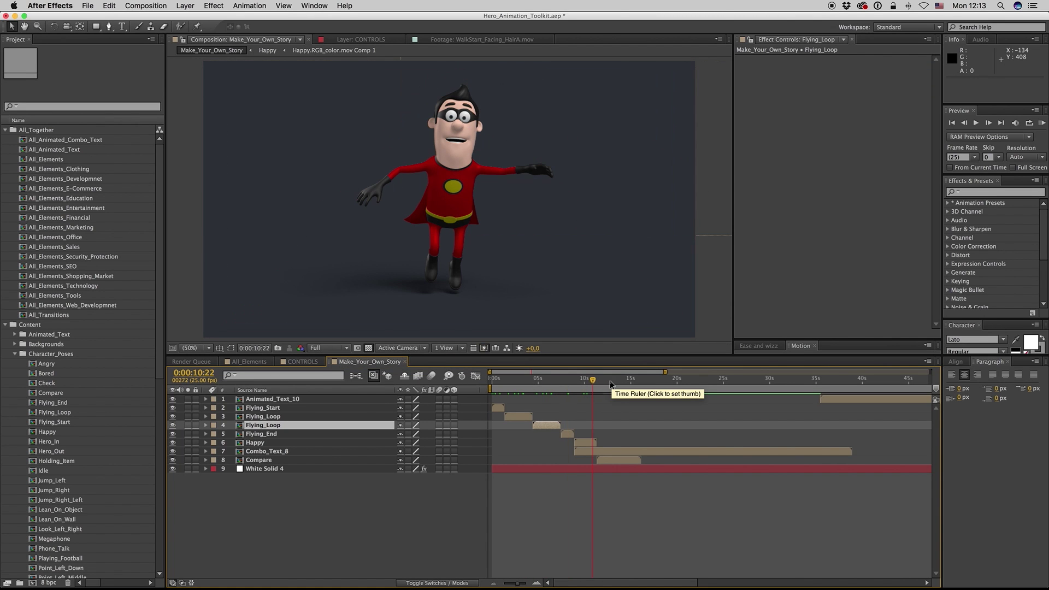
click(304, 364)
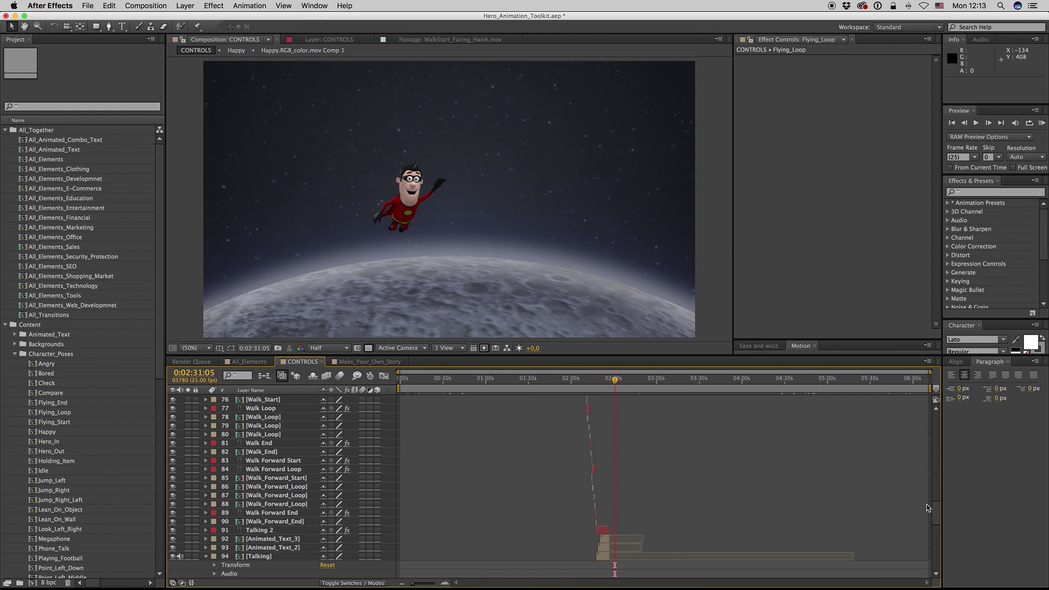
drag(936, 503, 940, 404)
click(726, 400)
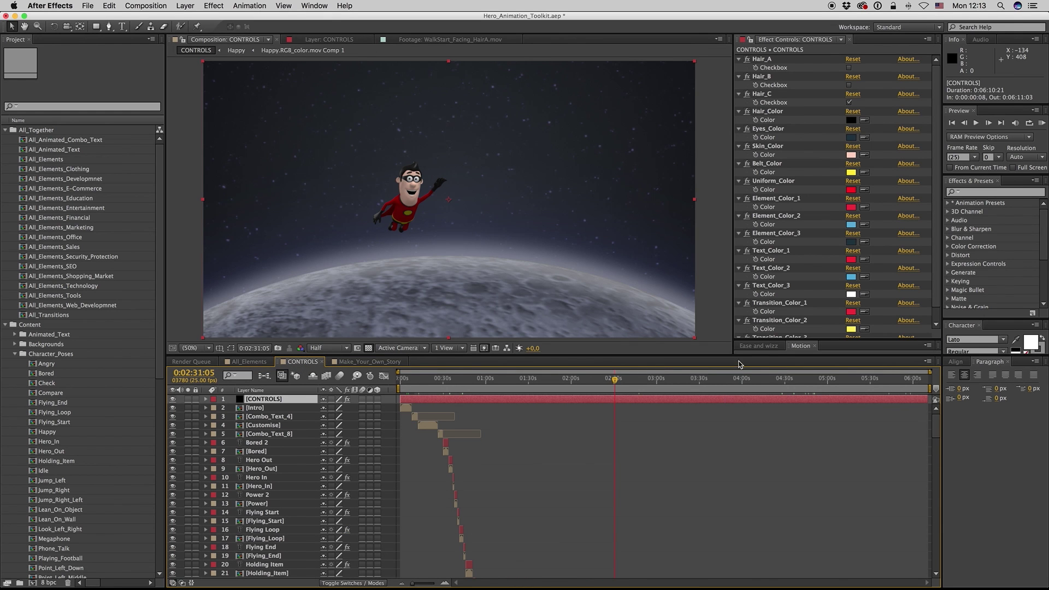
click(355, 361)
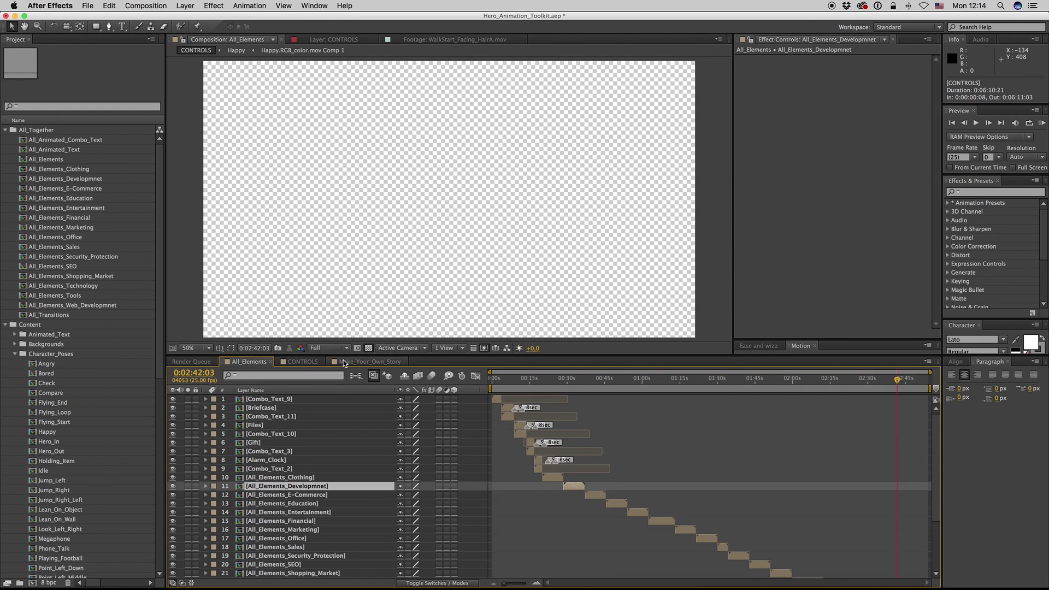